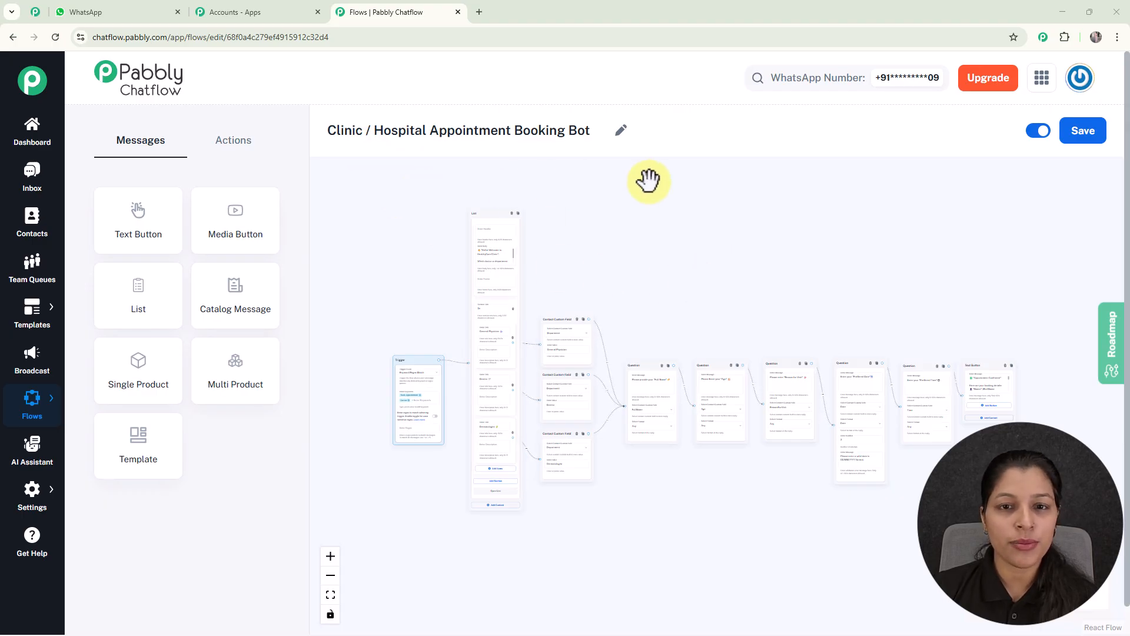
Step: Examine the Clinic / Hospital Appointment Booking Bot flow from its trigger and department list through the question nodes to the final confirmation message
scroll(681, 227, up, 3)
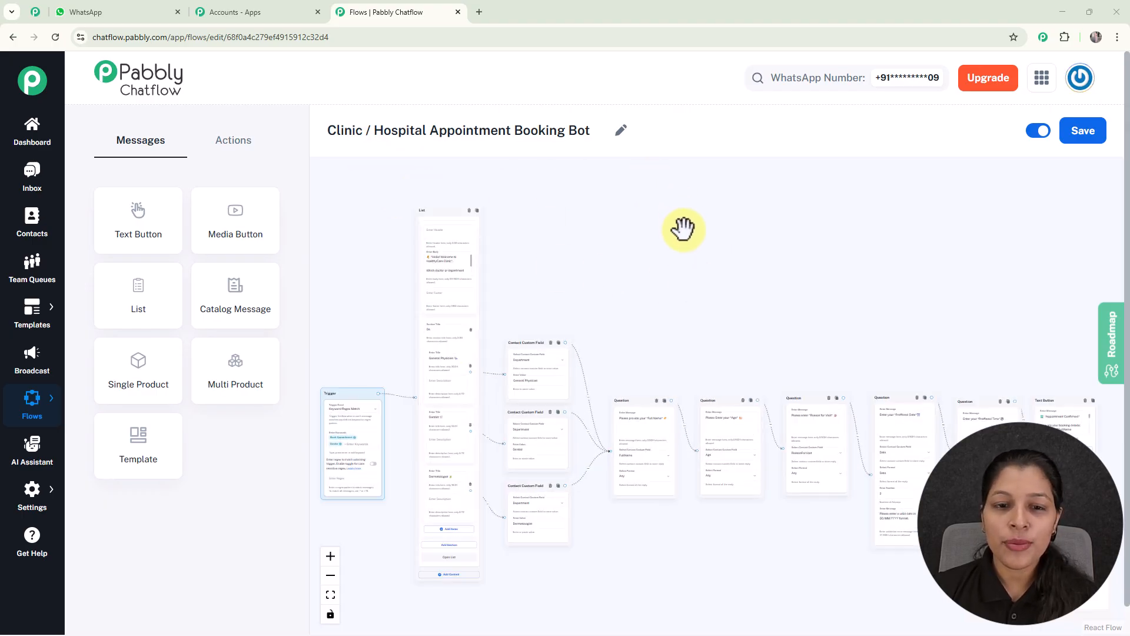
drag(656, 314, 718, 212)
drag(720, 333, 675, 236)
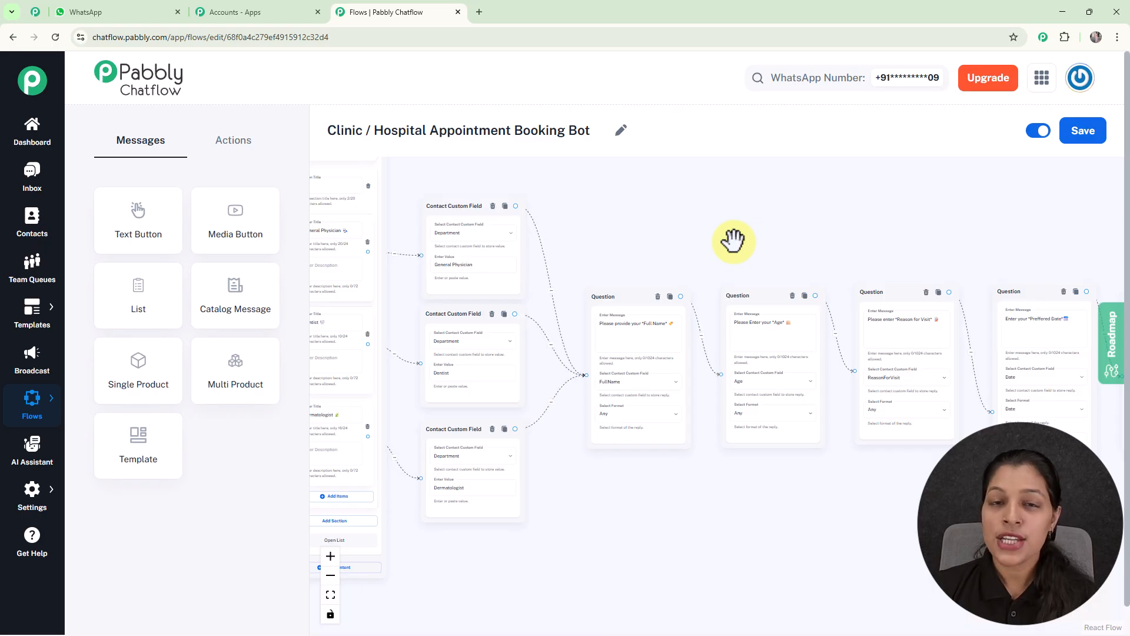
drag(733, 240, 595, 242)
drag(744, 227, 668, 225)
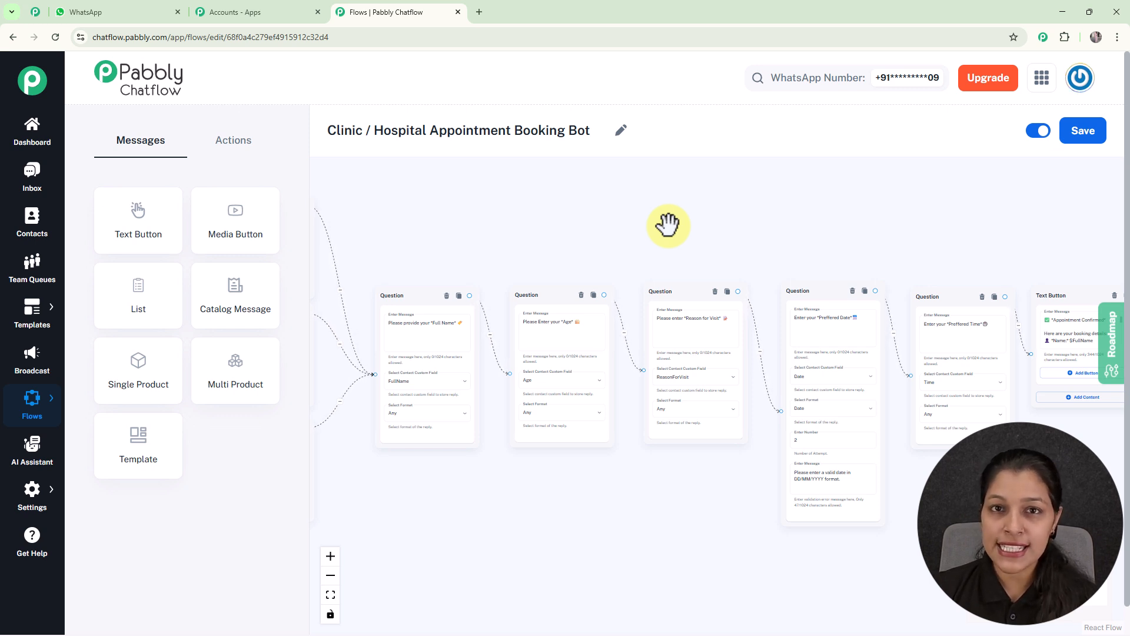
drag(669, 226, 772, 230)
scroll(613, 224, down, 3)
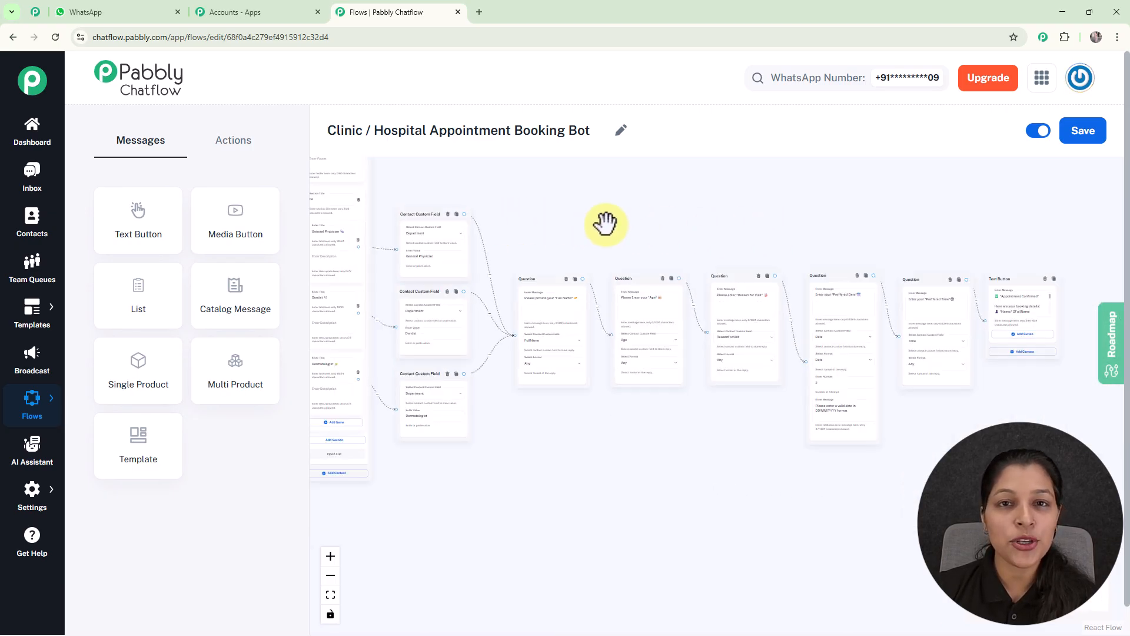
drag(606, 224, 787, 240)
drag(712, 235, 738, 235)
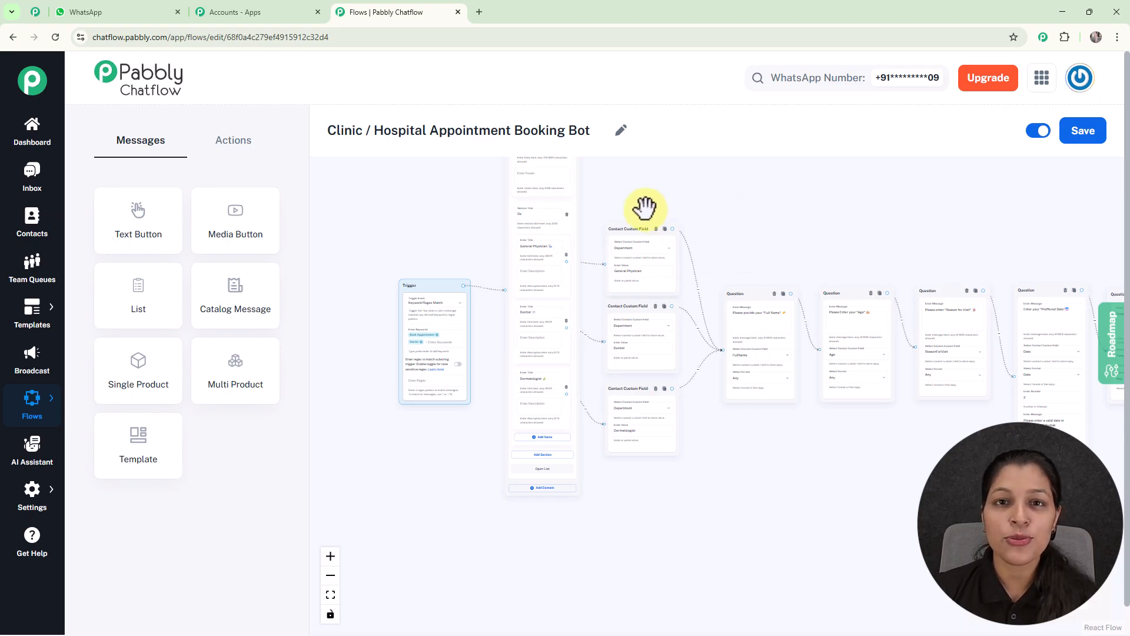
Step: Switch to WhatsApp and send "Book Appointment" in the My Test Number chat
click(117, 18)
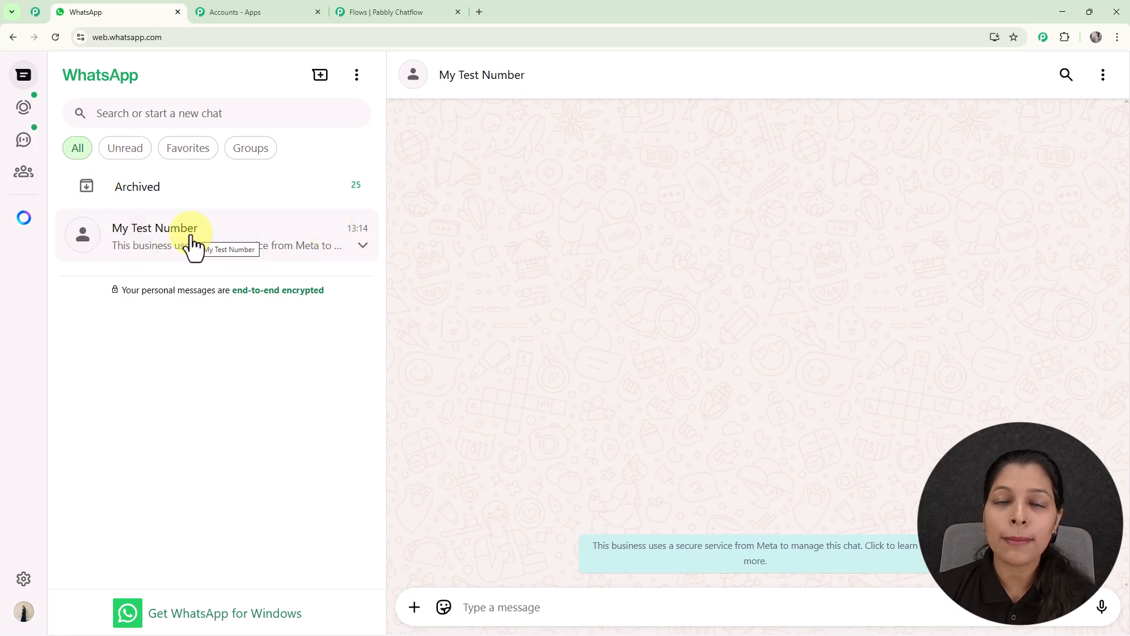
click(512, 610)
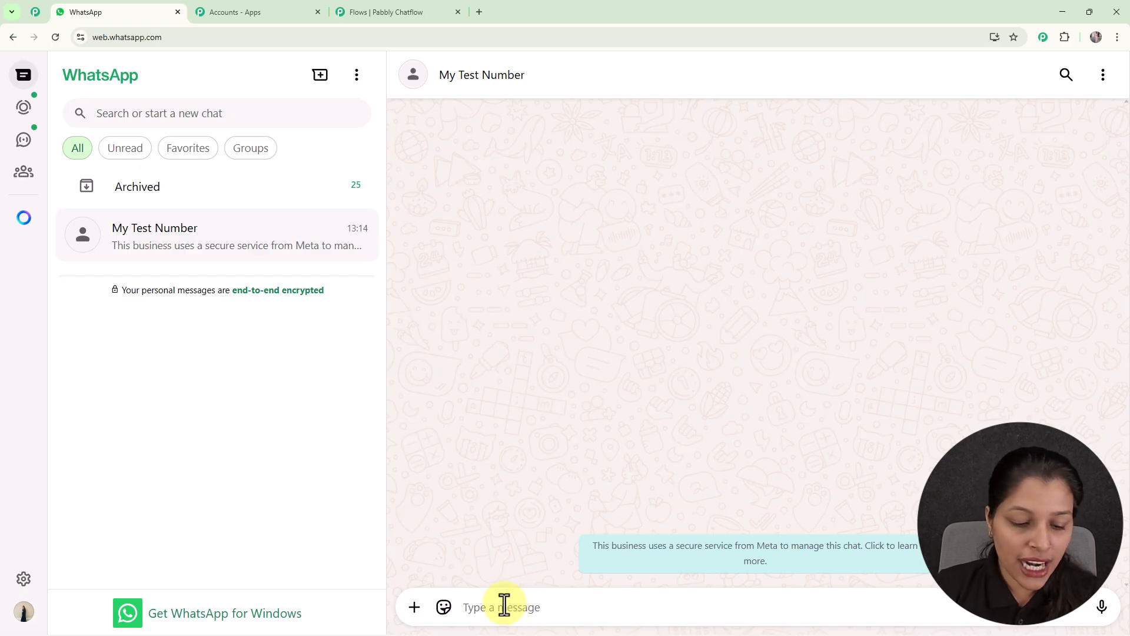
text(ooB)
key(BackSpace)
key(BackSpace)
key(BackSpace)
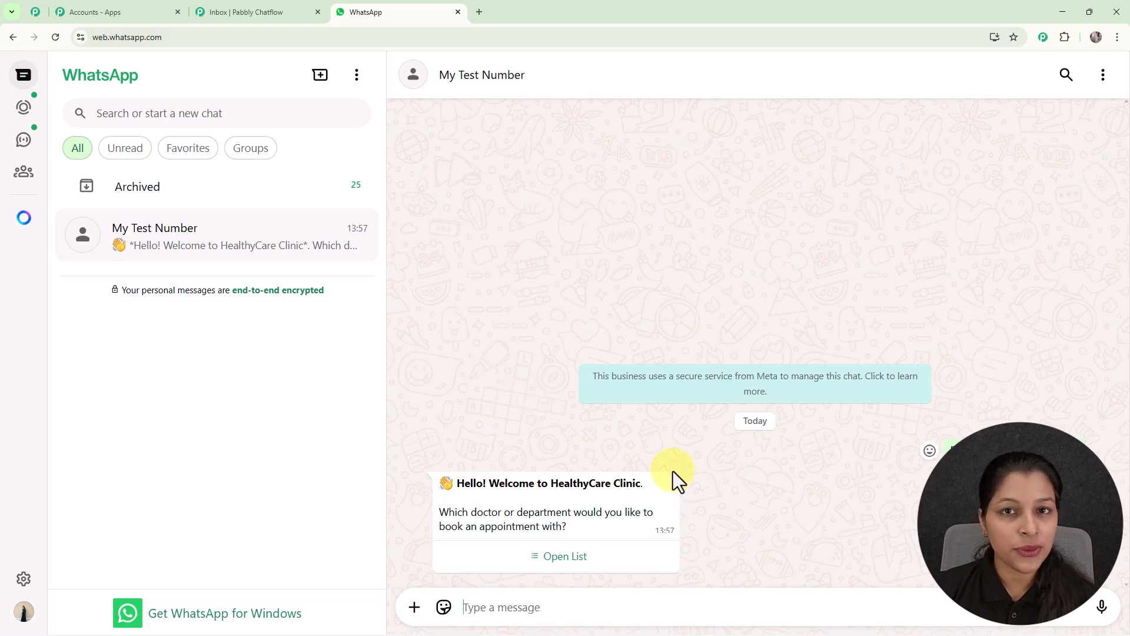
Step: Choose General Physician from the bot's department list and send the selection
click(557, 561)
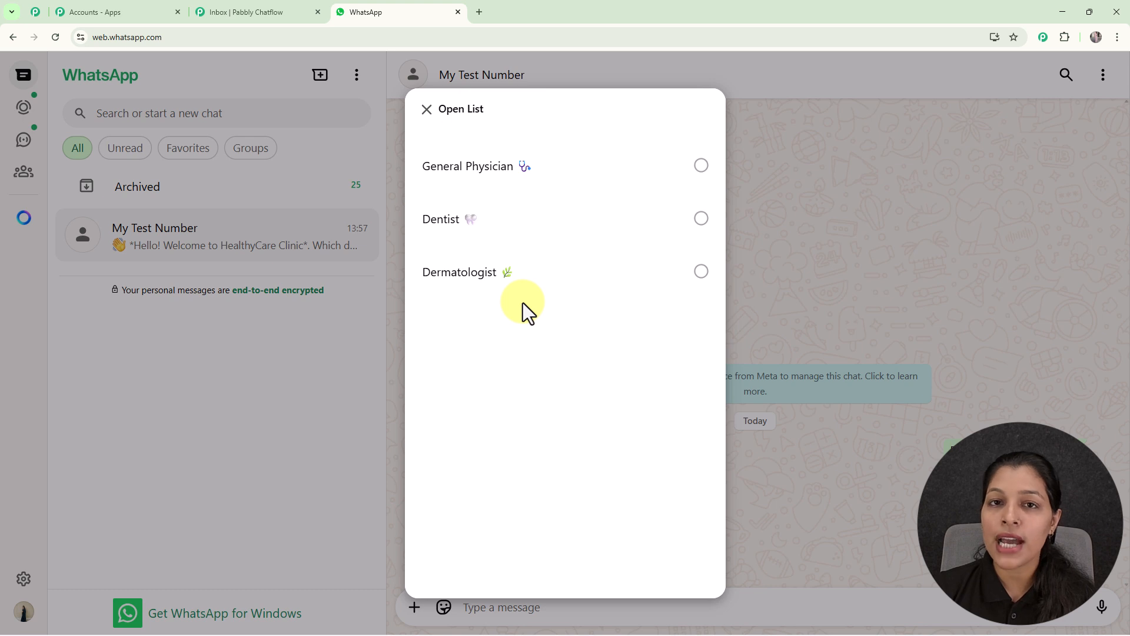
click(521, 184)
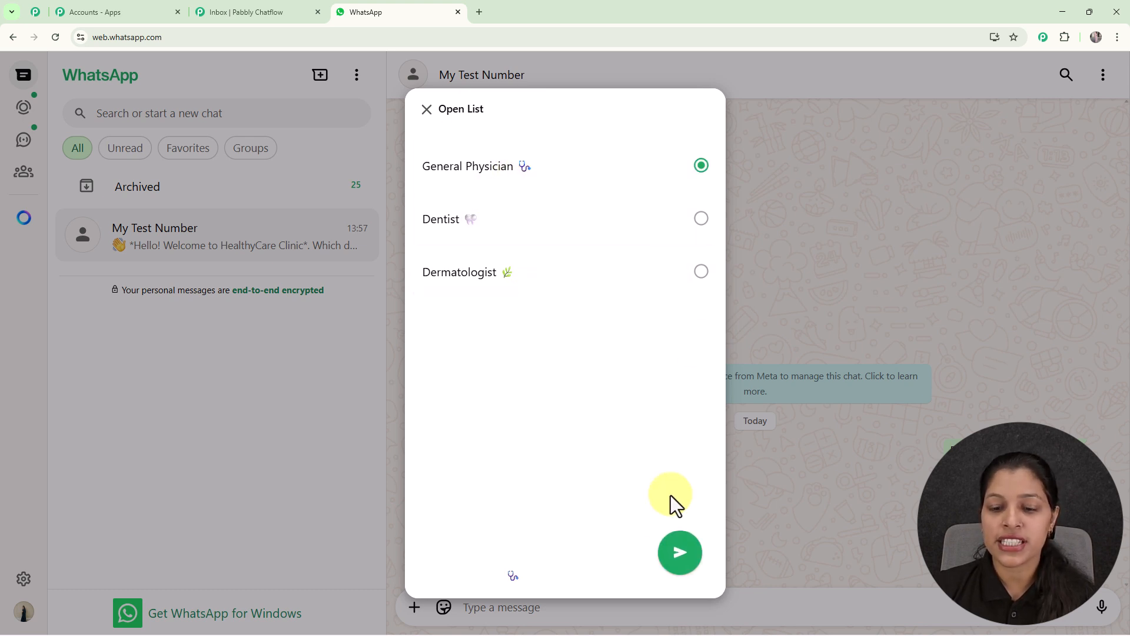
click(677, 554)
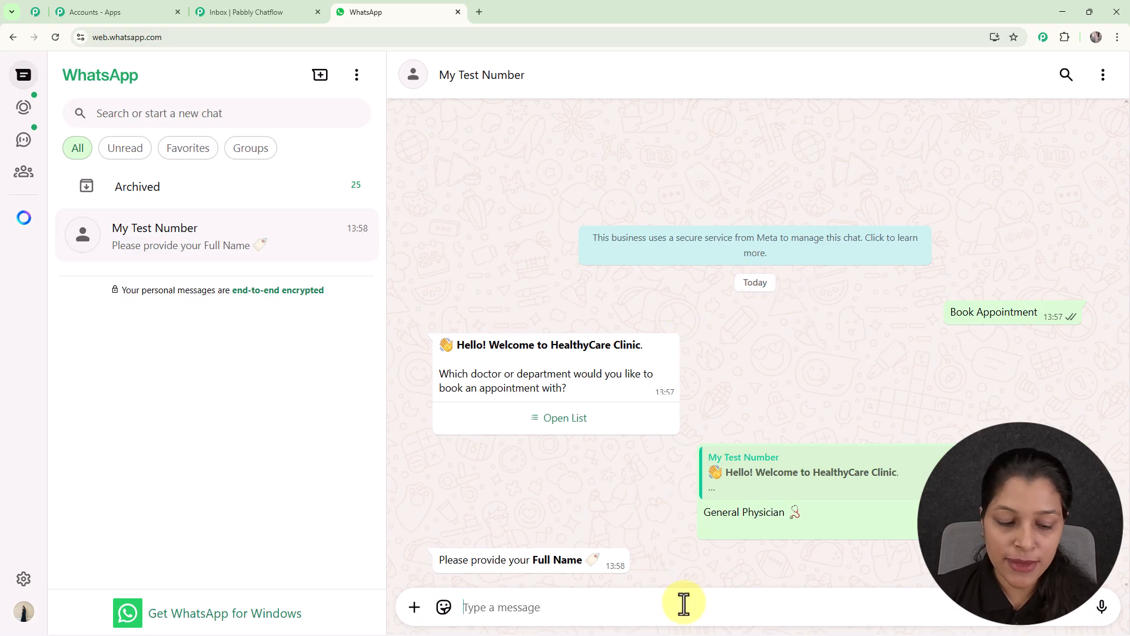
Step: Answer the bot's questions with the patient's full name and the age 20
text(Testing User)
key(Return)
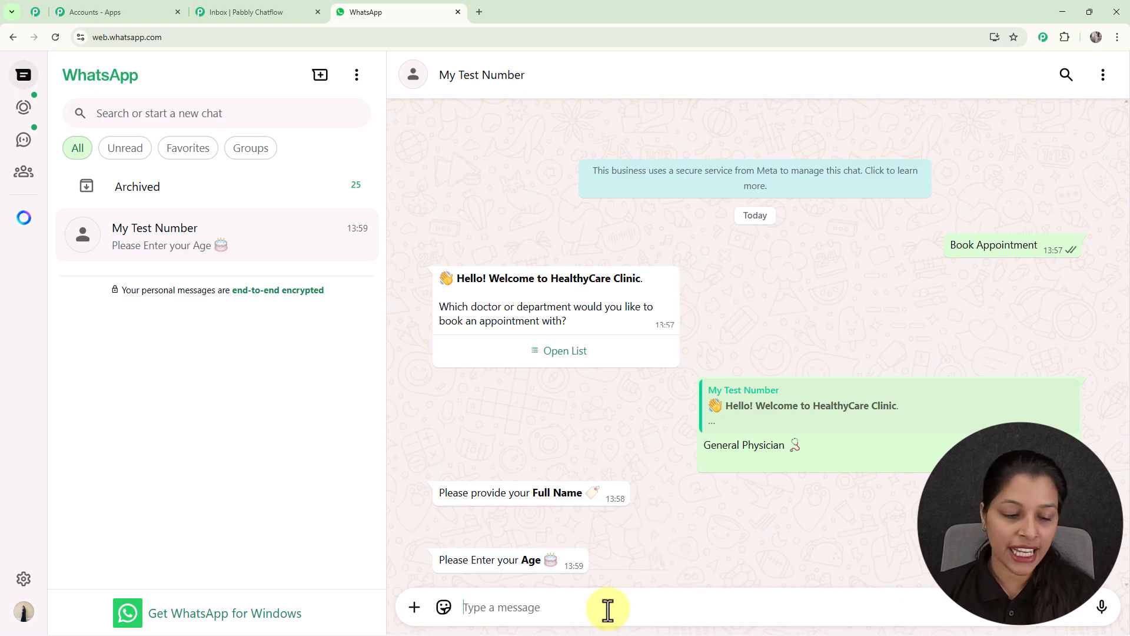
text(2)
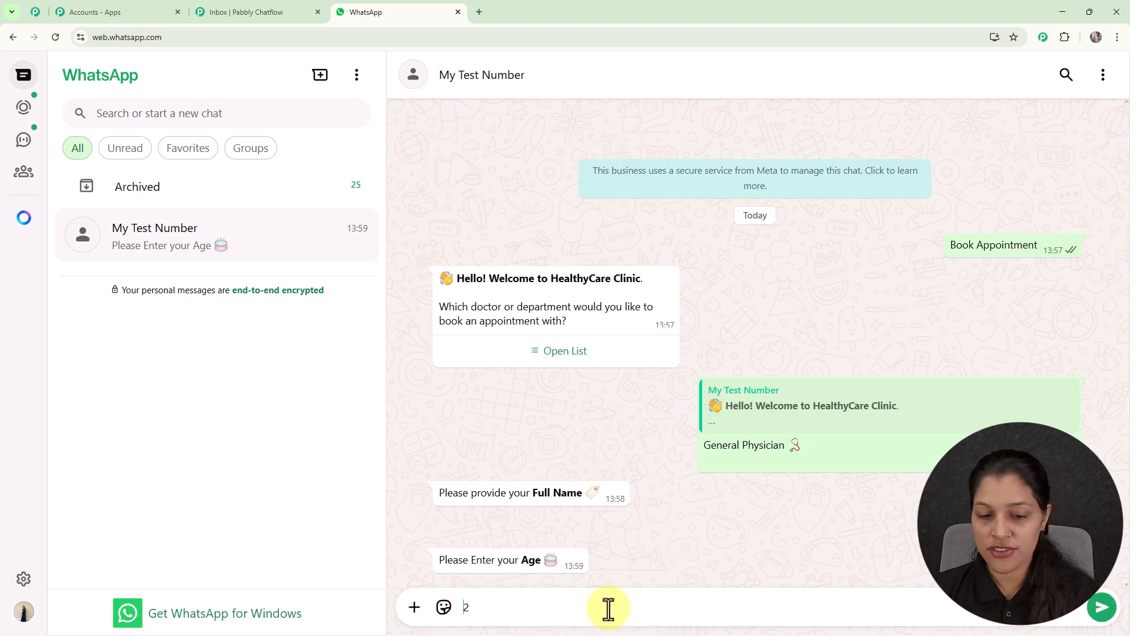
text(0)
key(Return)
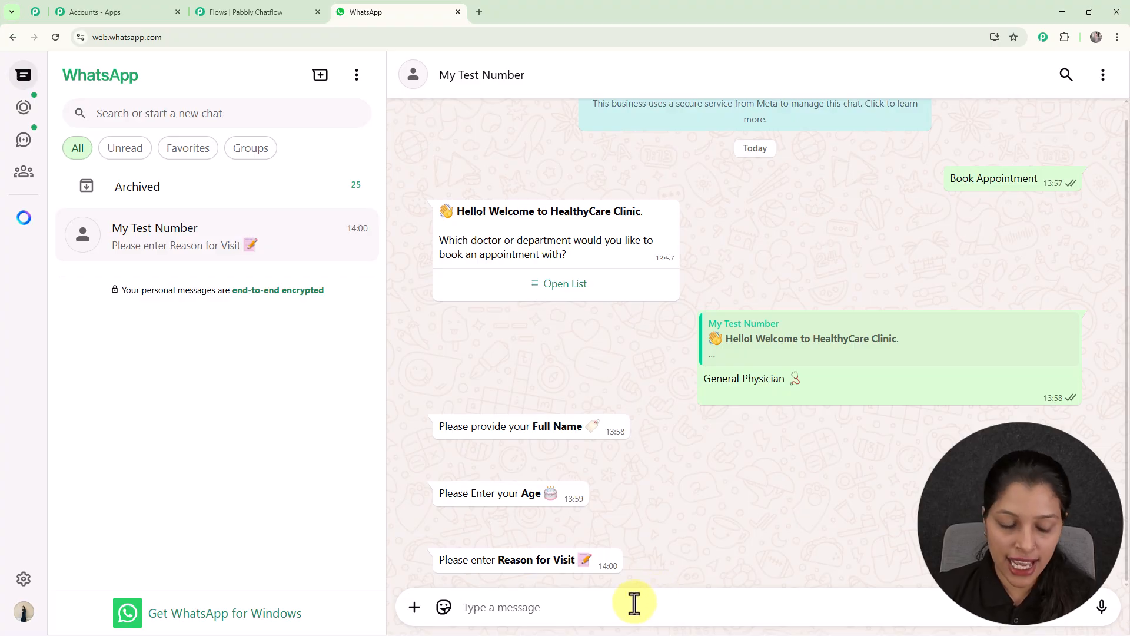
Step: Reply with Fever as visit reason, 21-07-2025 as preferred date and 01 P.M. as preferred time, and review the conversation
text(Fever)
key(Return)
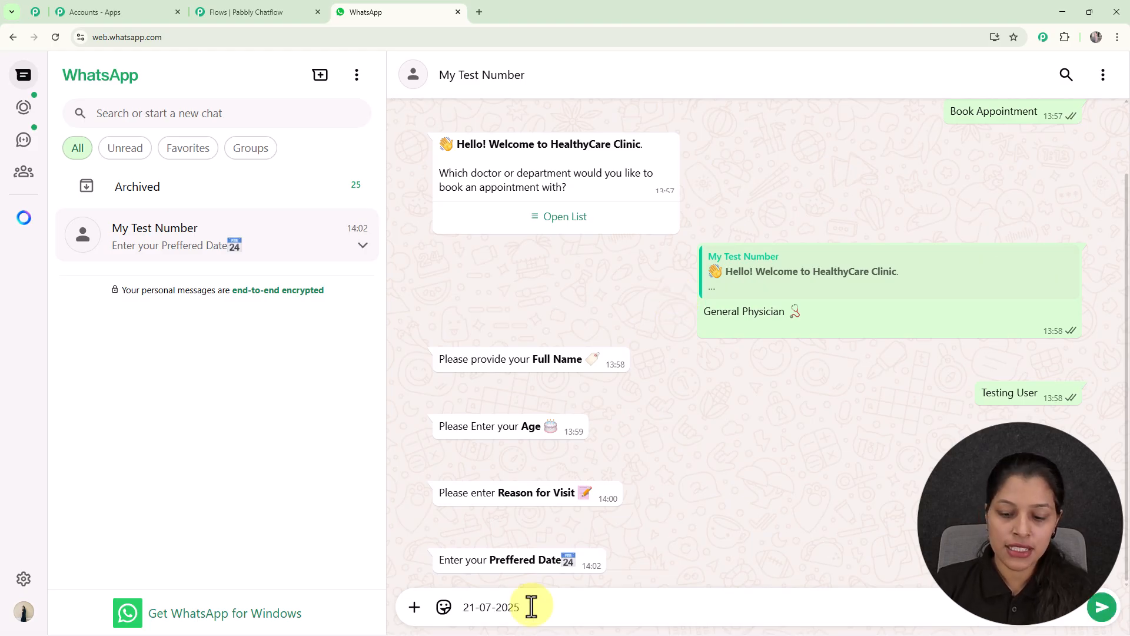
key(Return)
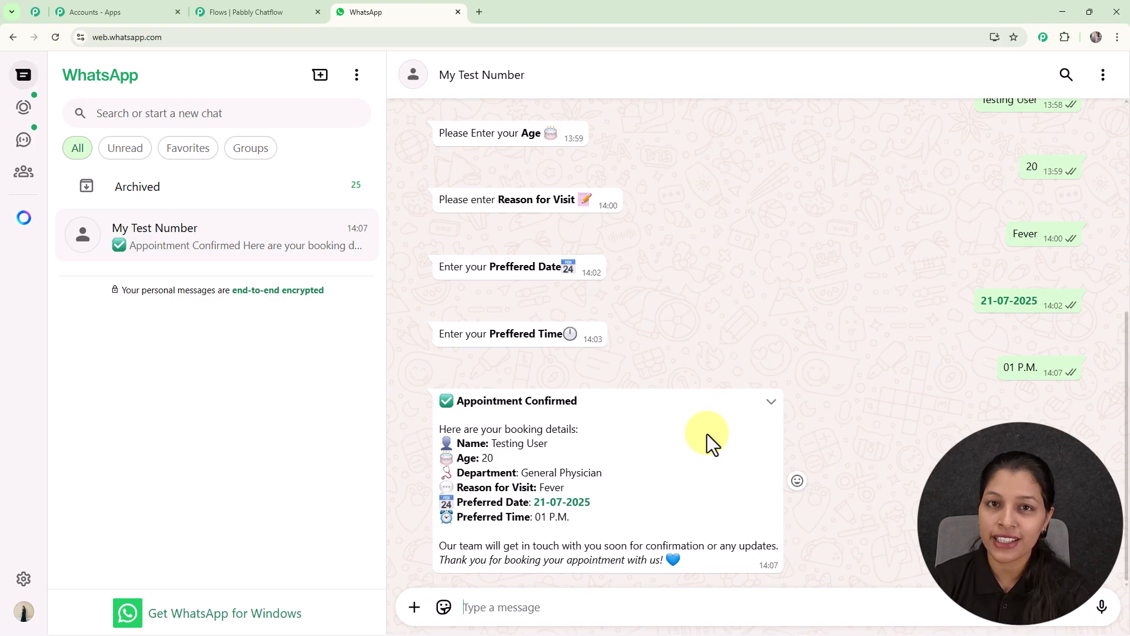
scroll(707, 433, up, 6)
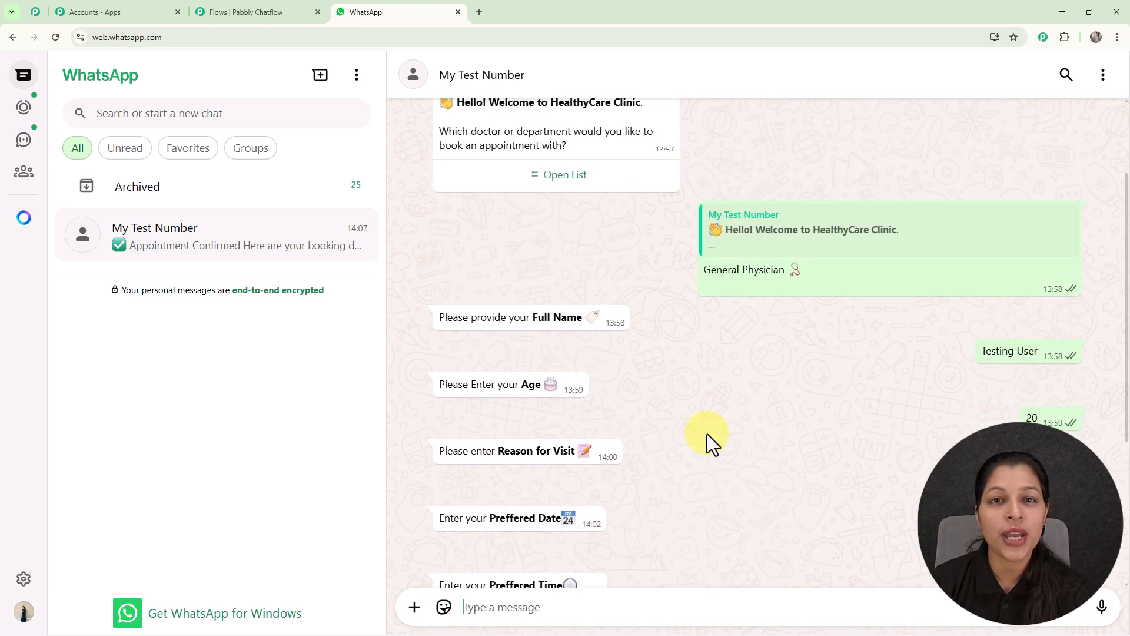
scroll(708, 433, down, 5)
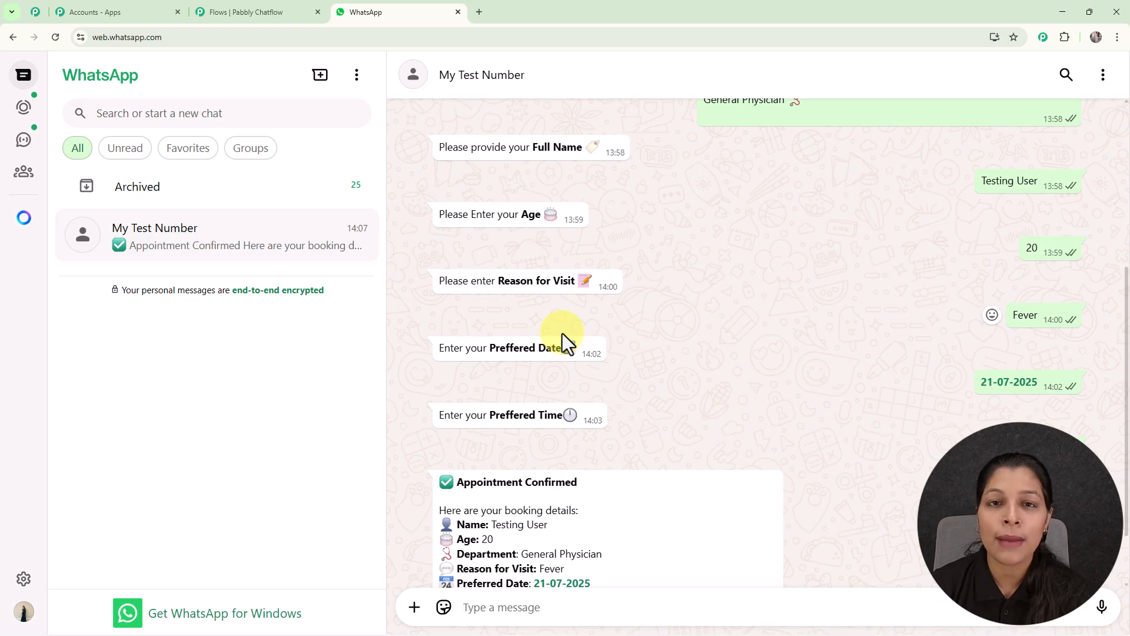
Step: Open the pabbly.com/chatflow website in a new browser tab
click(480, 11)
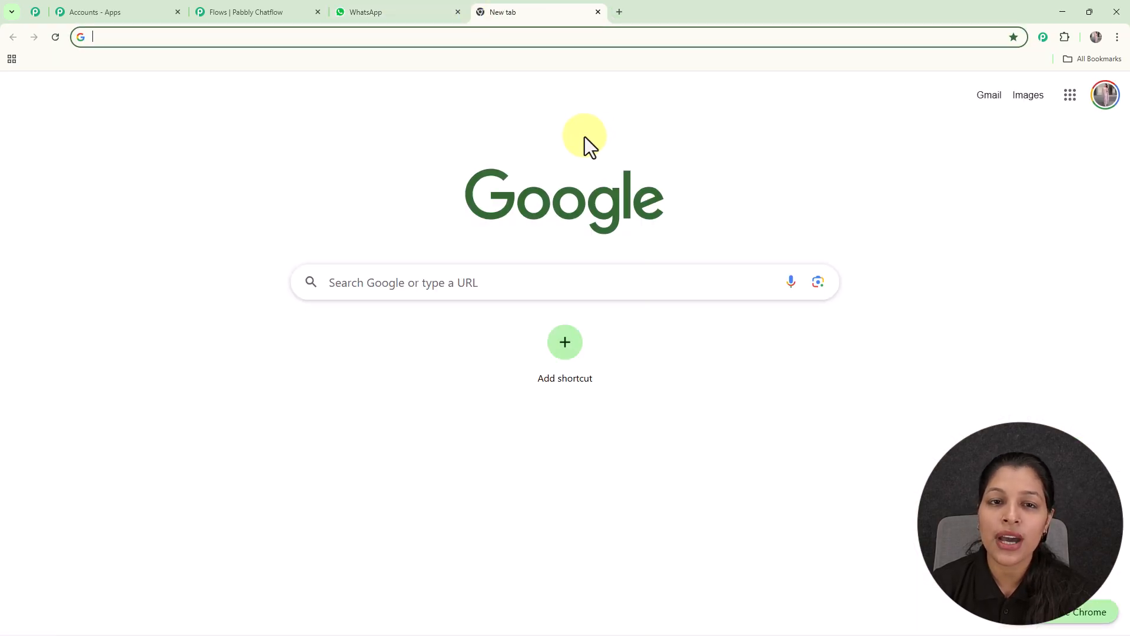
text(pabbly.com/chatflow)
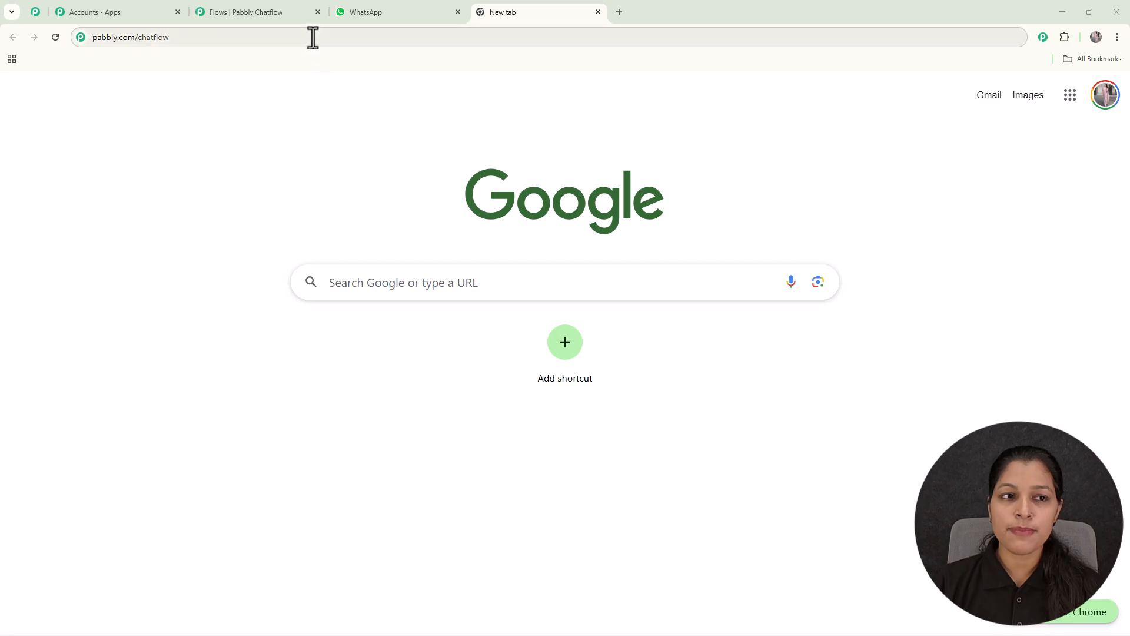
key(Return)
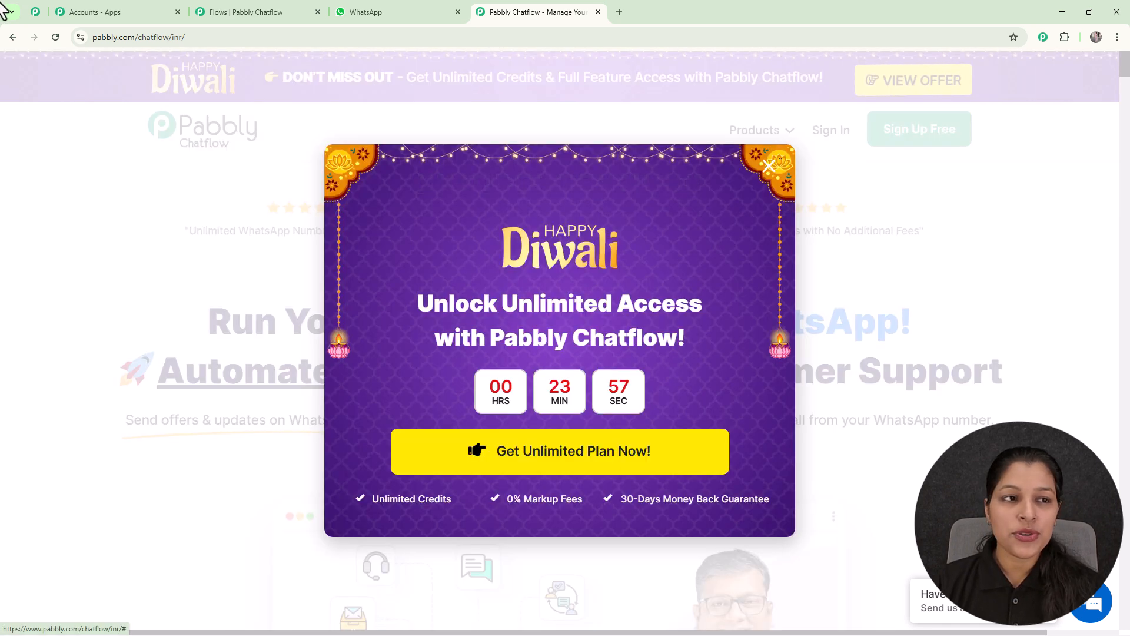
Step: Look through the Pabbly Community page, from its membership benefits to the tips and success stories section
click(35, 13)
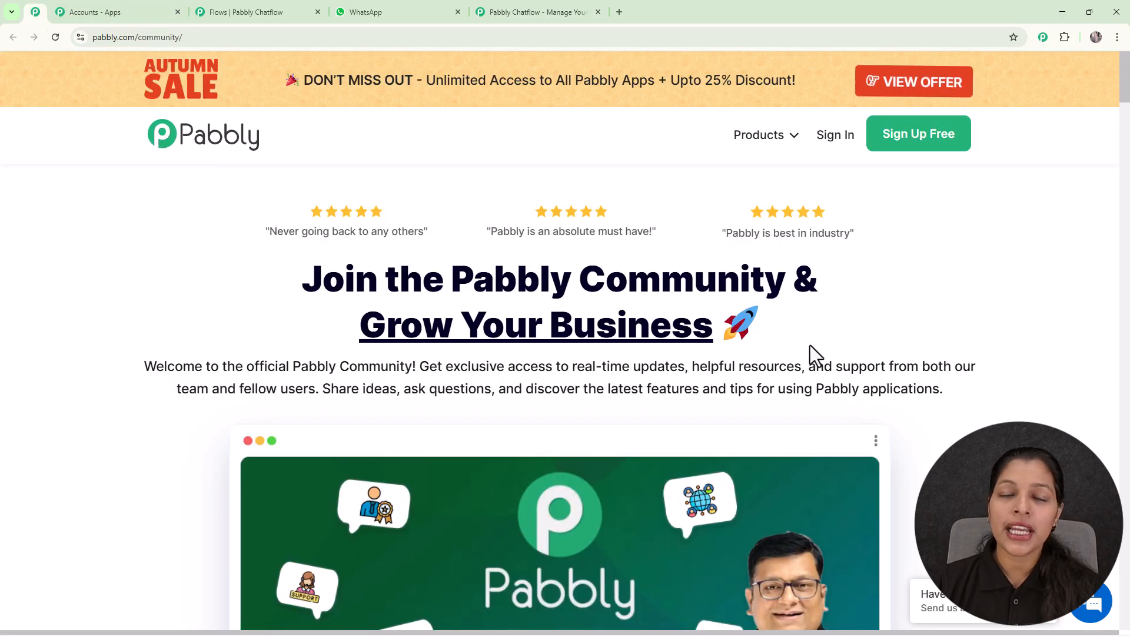
scroll(821, 355, down, 5)
scroll(821, 353, down, 10)
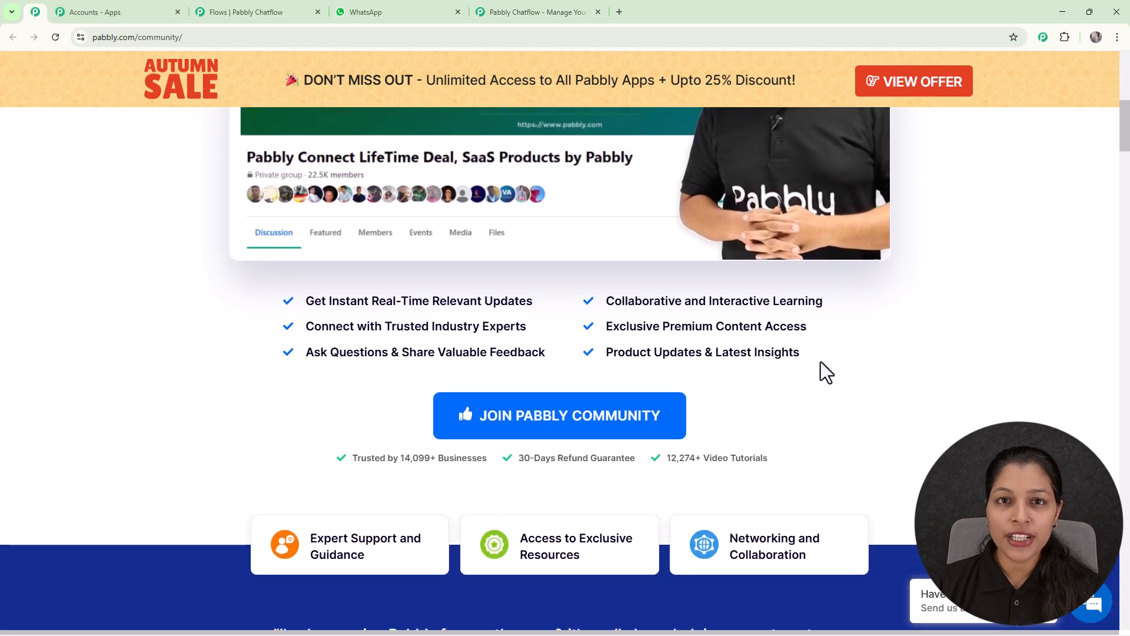
scroll(820, 372, down, 3)
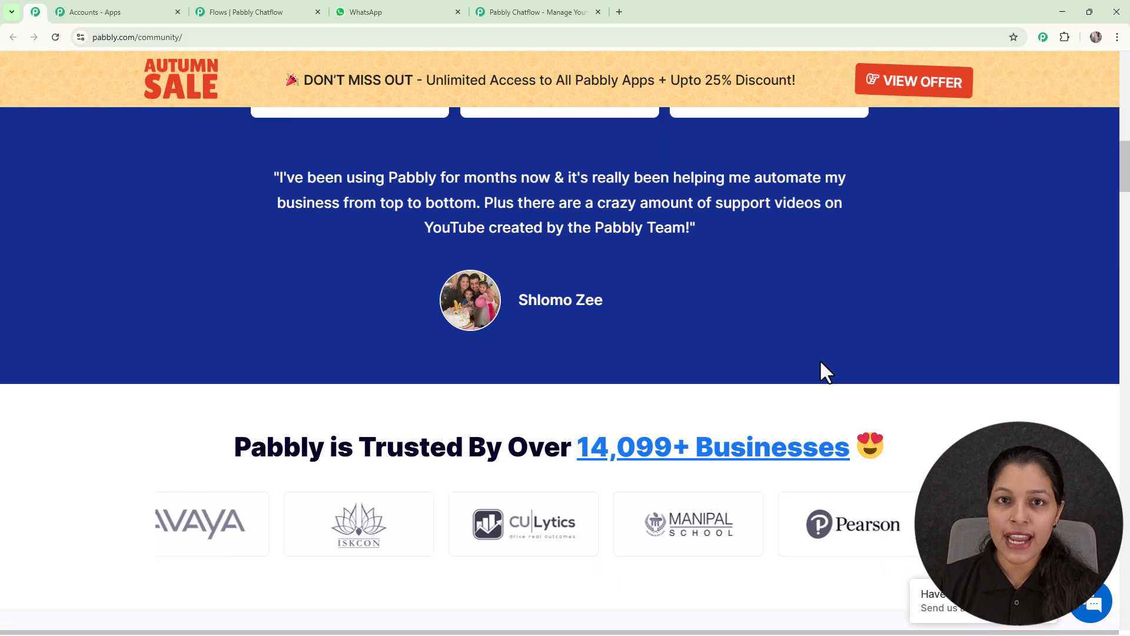
scroll(821, 362, down, 3)
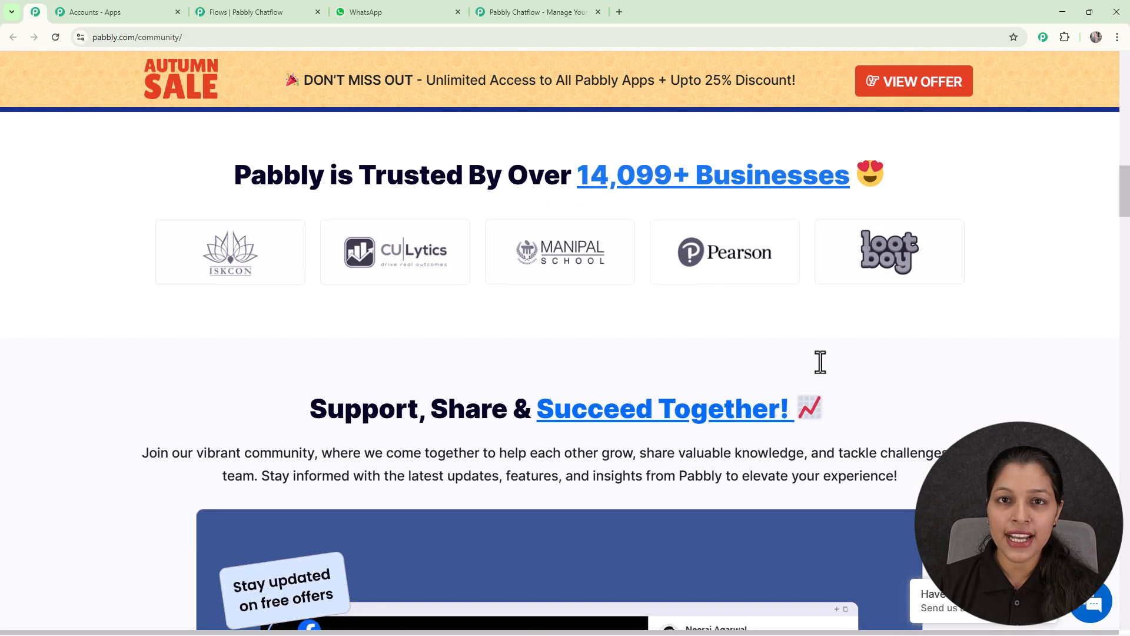
scroll(823, 371, down, 4)
scroll(821, 361, down, 4)
scroll(821, 361, down, 3)
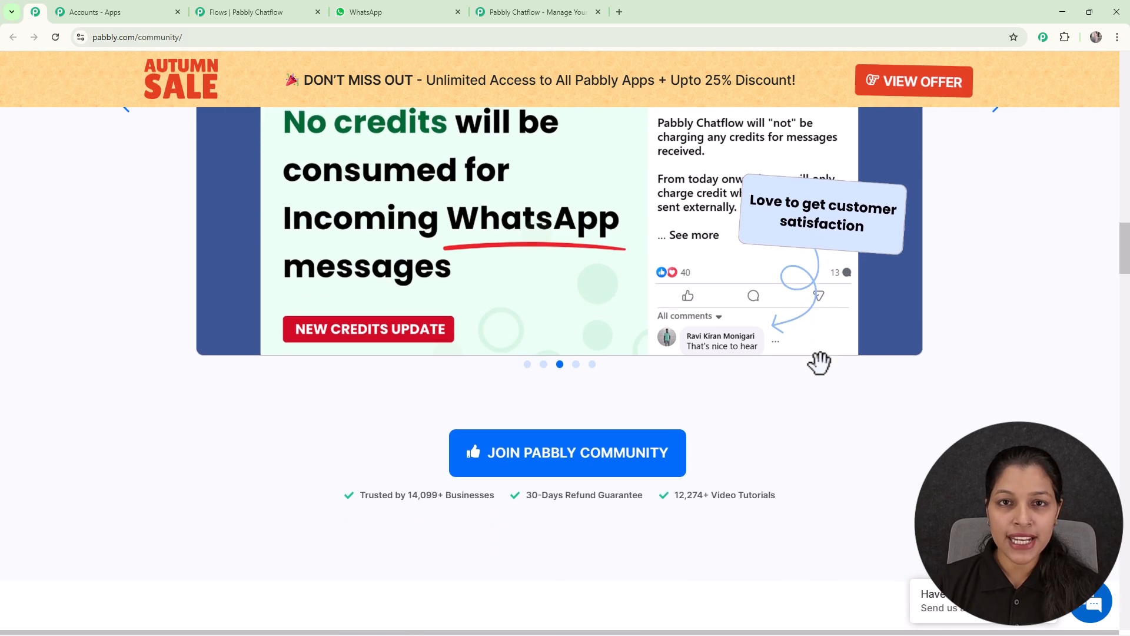
scroll(820, 361, down, 2)
scroll(821, 367, down, 6)
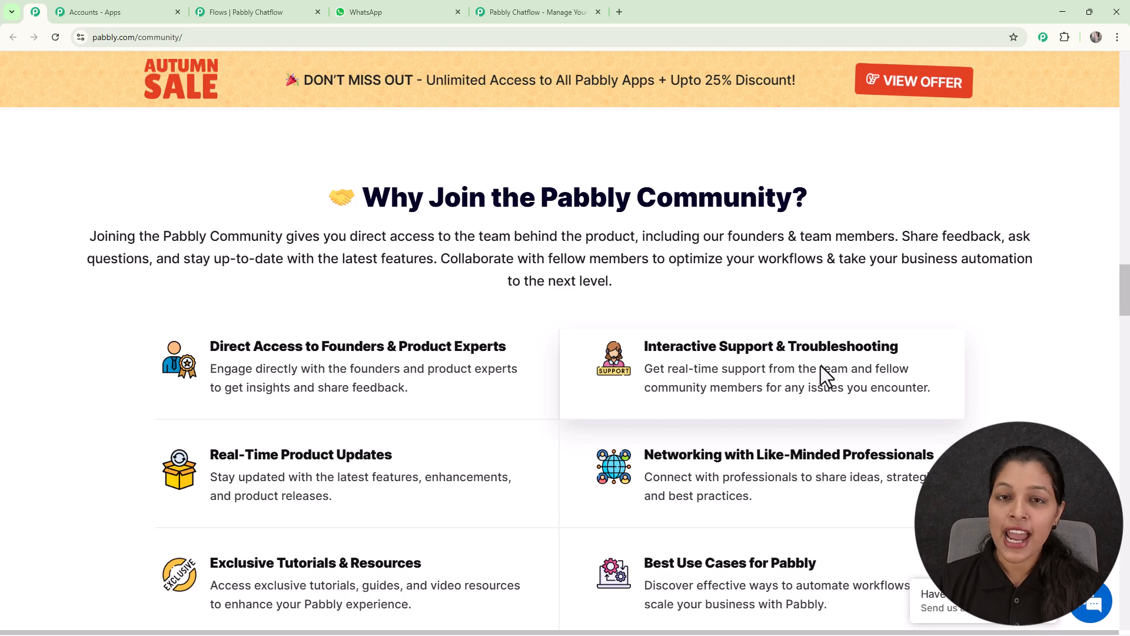
scroll(820, 366, down, 5)
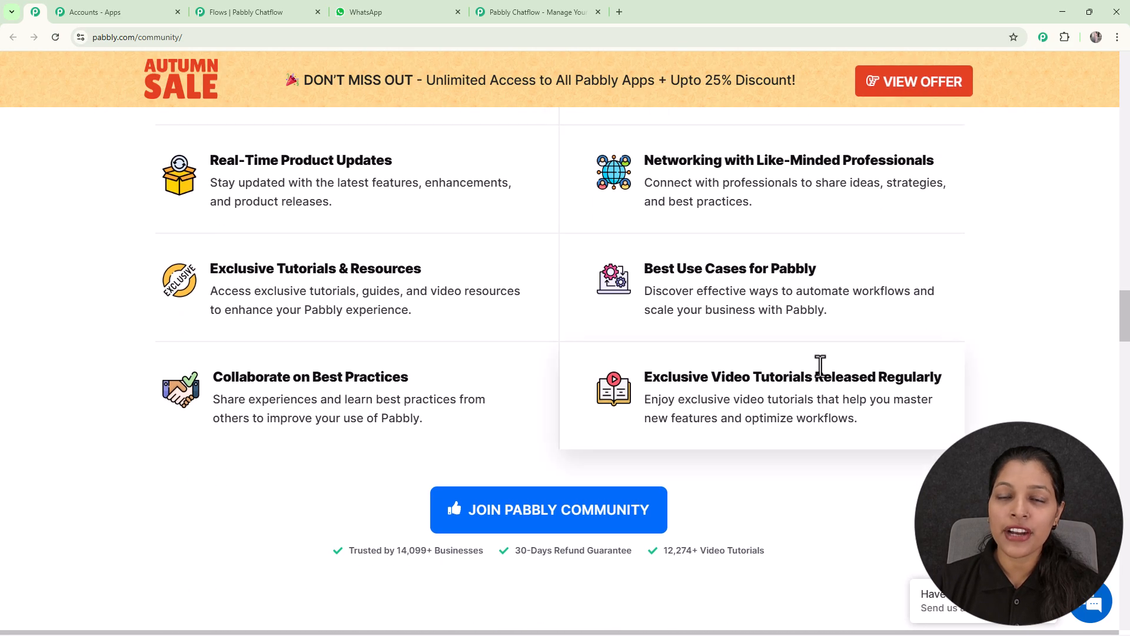
scroll(819, 365, down, 6)
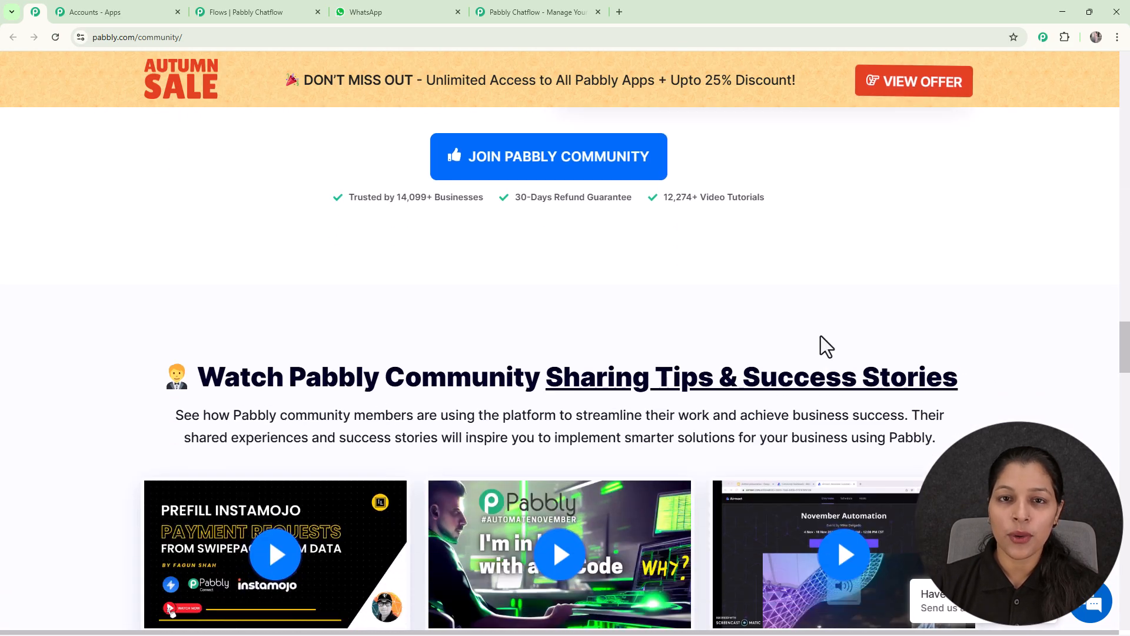
Step: Return to the Chatflow website, dismiss the Diwali offer, sign in and access Pabbly Chatflow from the apps overview
click(549, 14)
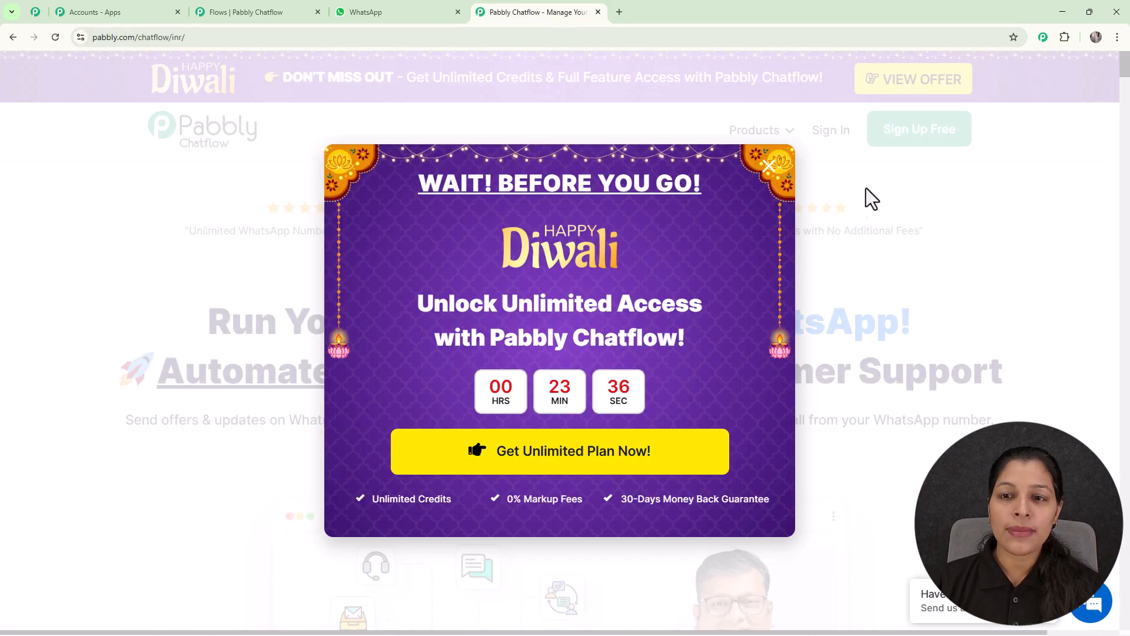
click(763, 177)
click(821, 133)
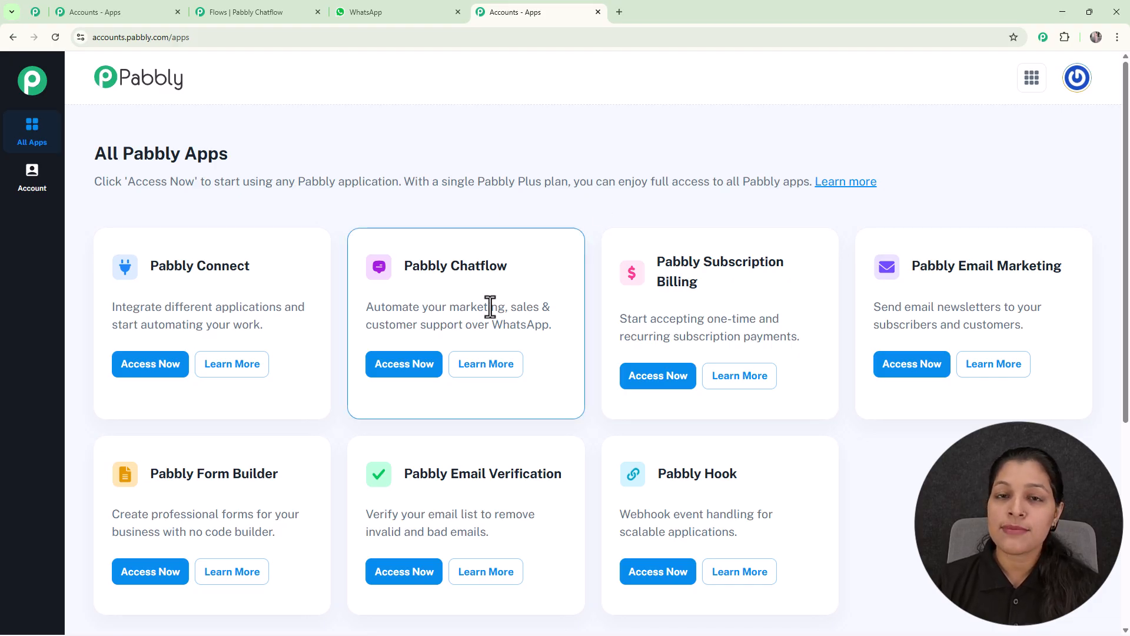
click(420, 380)
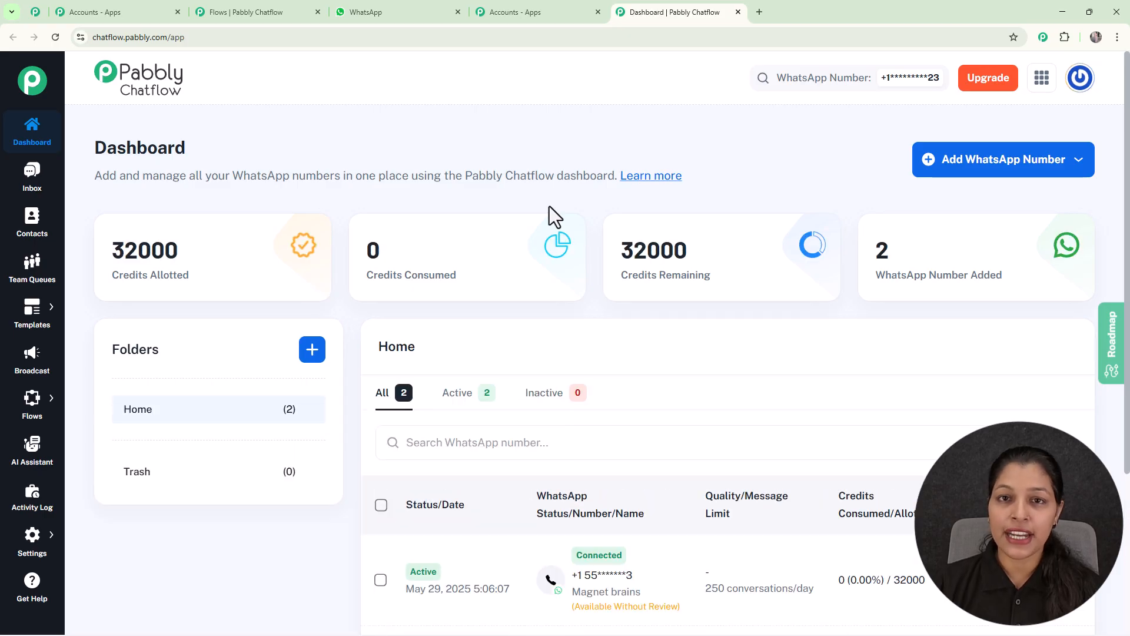
Step: Look over the connected WhatsApp numbers on the dashboard and open the options for adding a WhatsApp number
scroll(549, 206, down, 4)
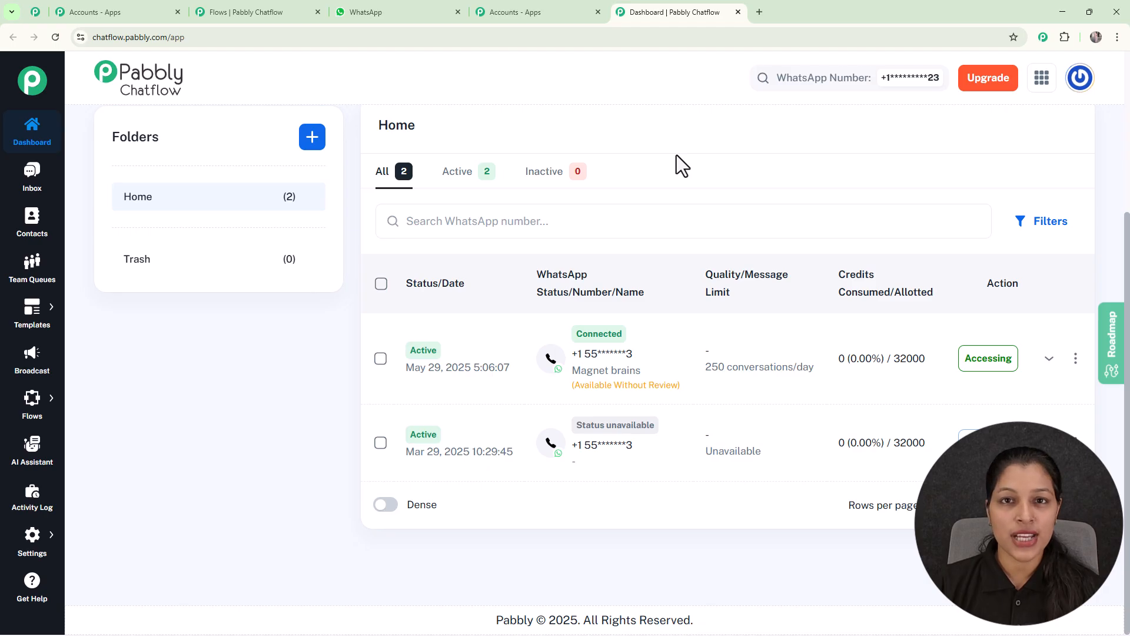
scroll(676, 155, up, 4)
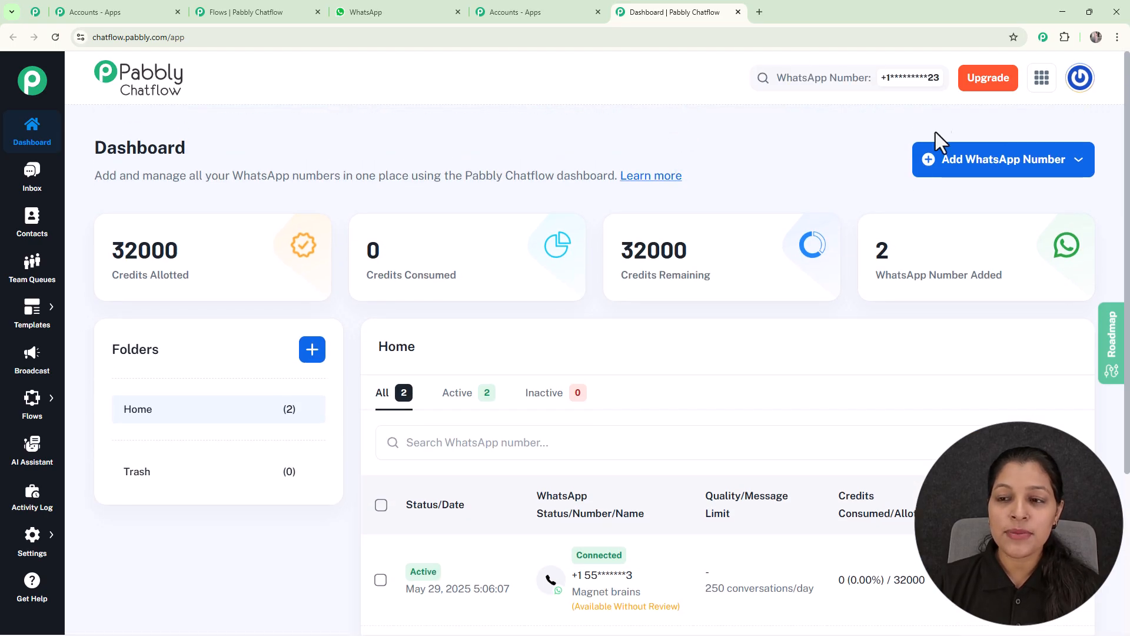
click(945, 171)
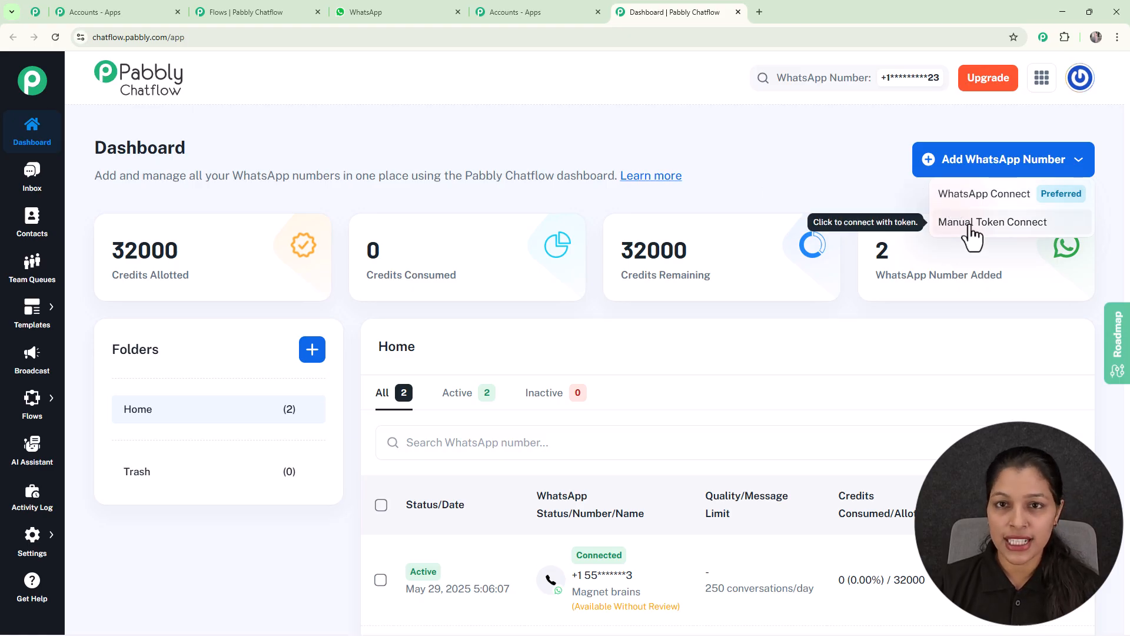
Step: Dismiss the options for adding a WhatsApp number and open the Flows page
click(542, 111)
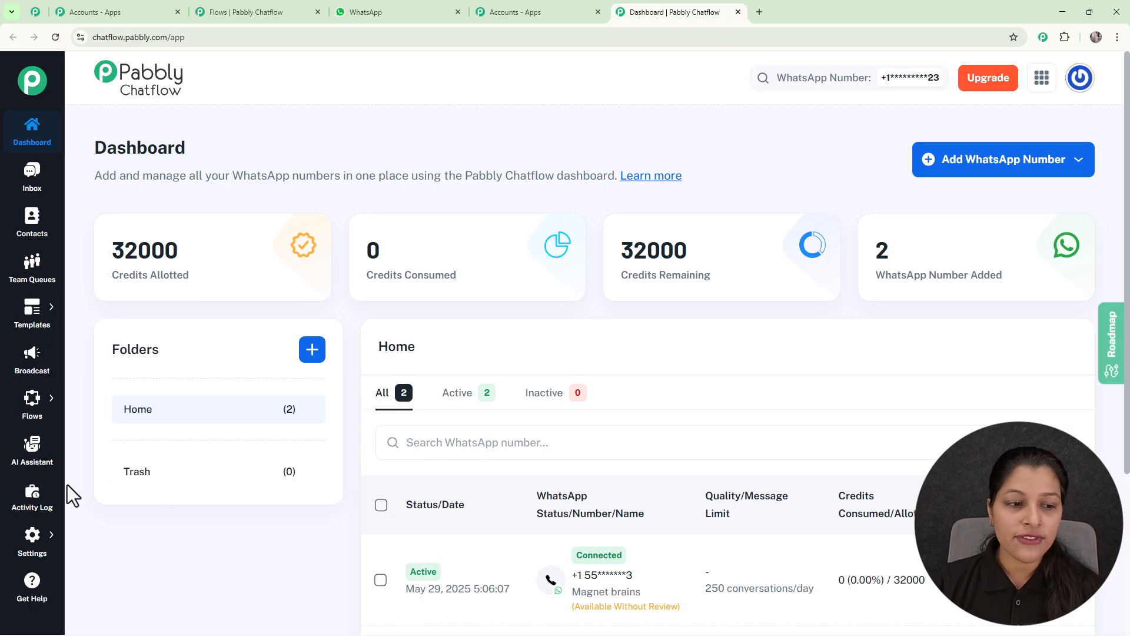
mouse_move(29, 425)
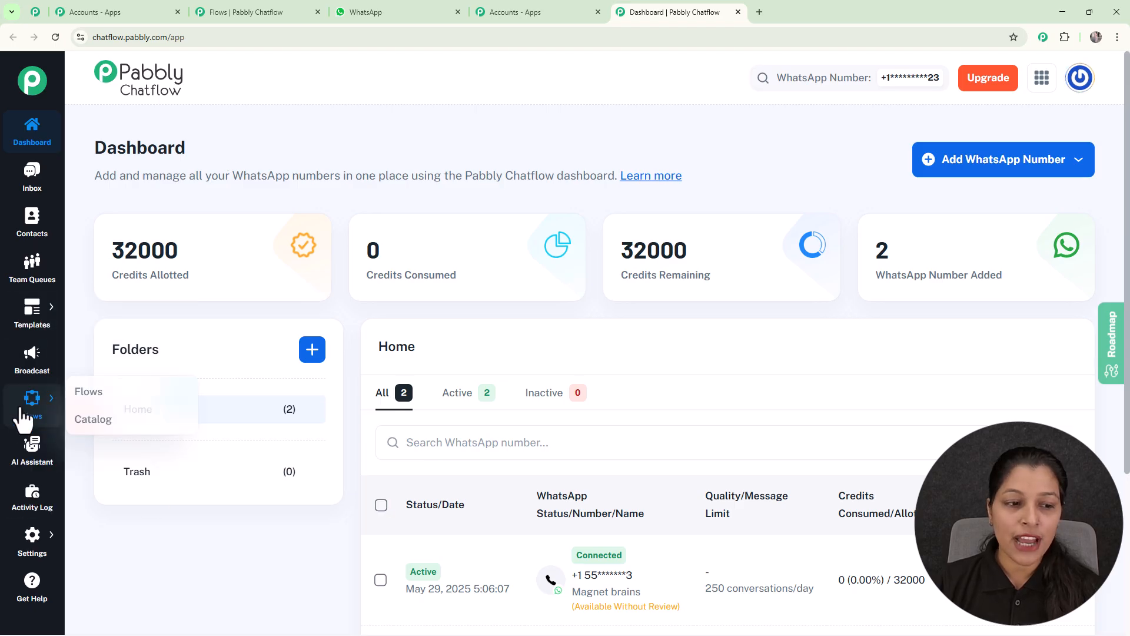
click(81, 397)
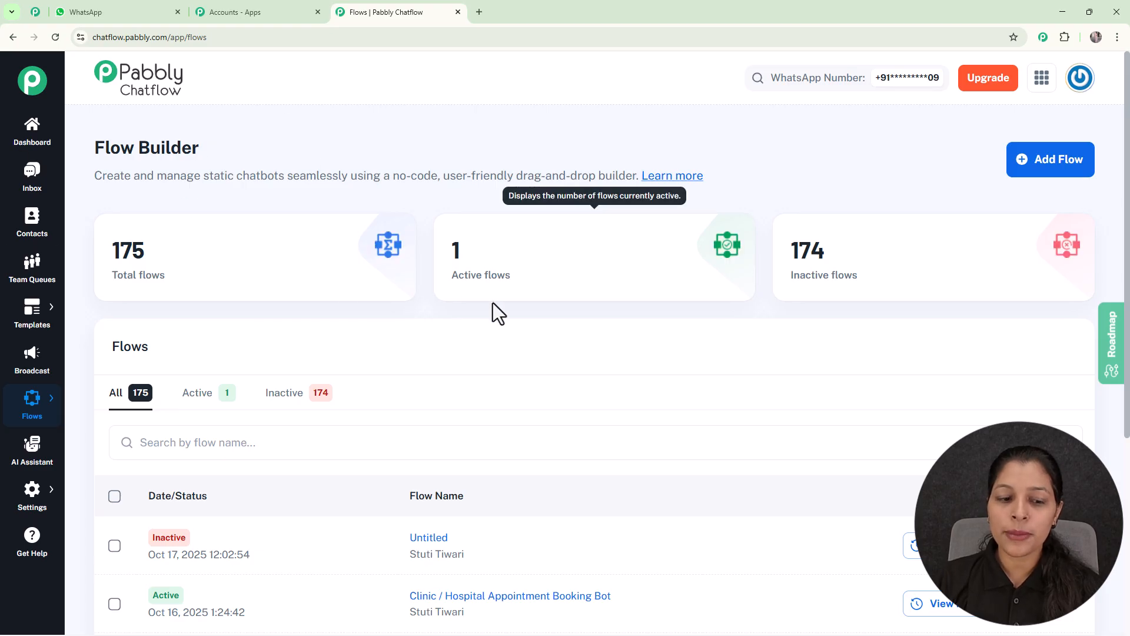
Step: Create a new flow and name it Clinic / Hospital Appointment Booking Bot
scroll(496, 330, down, 5)
scroll(507, 390, up, 3)
scroll(507, 390, up, 2)
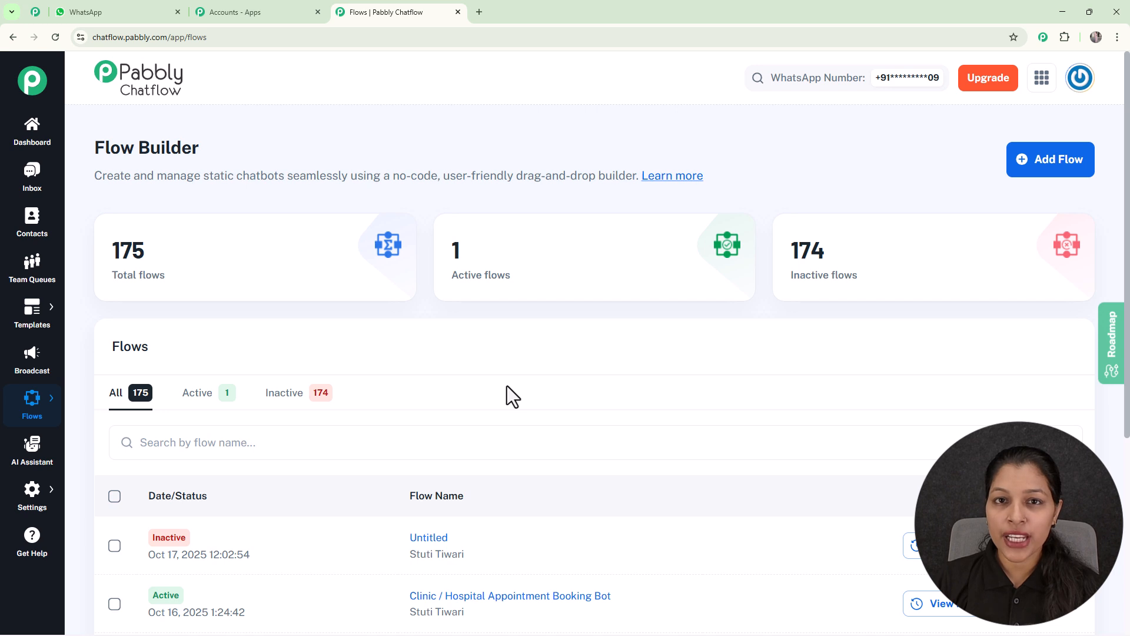
click(1054, 187)
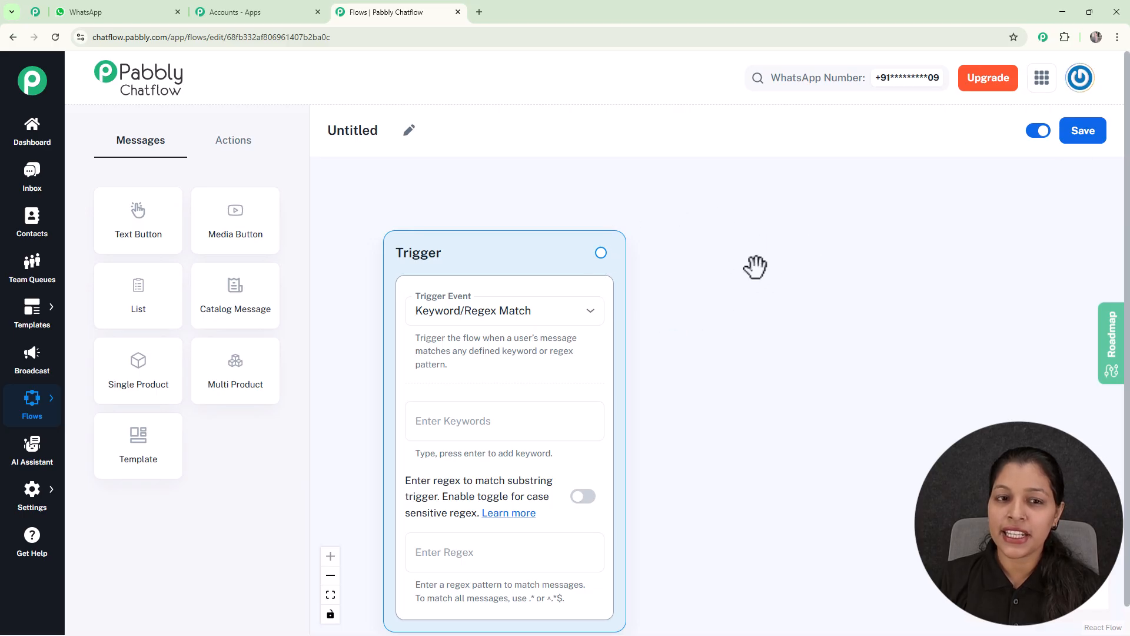
click(414, 136)
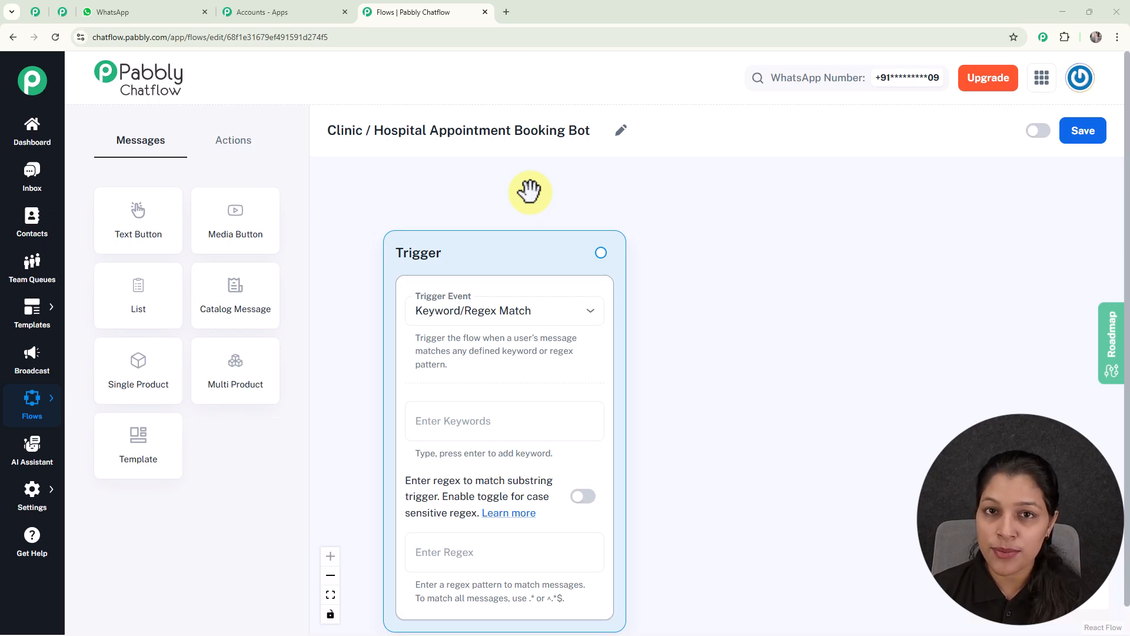
Step: Review the available trigger events, keep Keyword/Regex Match, and add the trigger keywords Book Appointment and Doctor
click(543, 313)
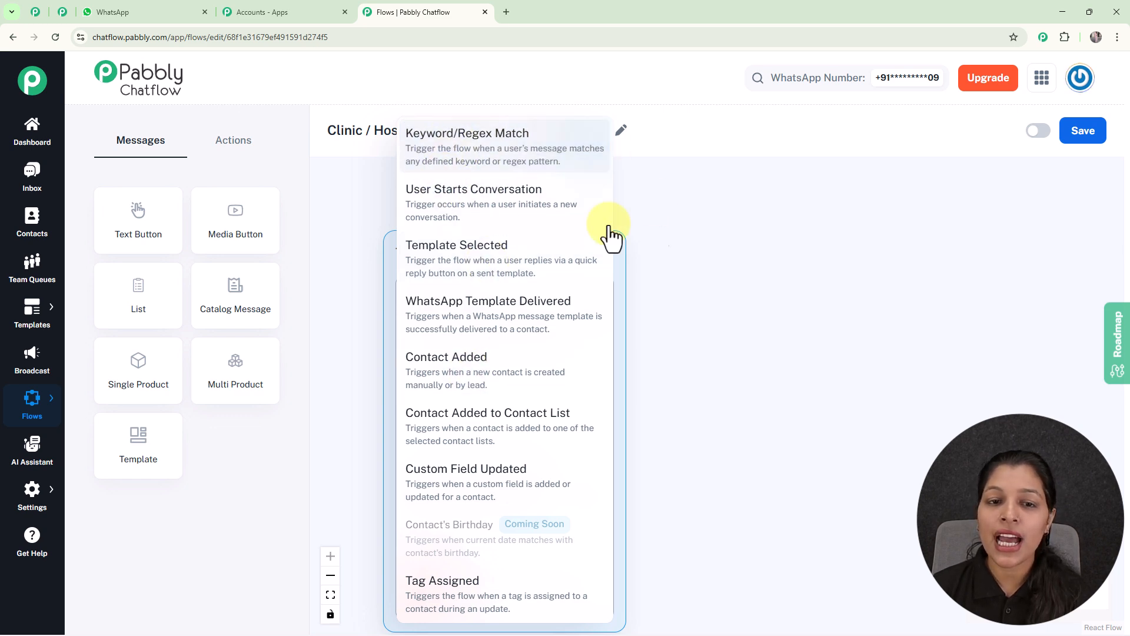
click(658, 209)
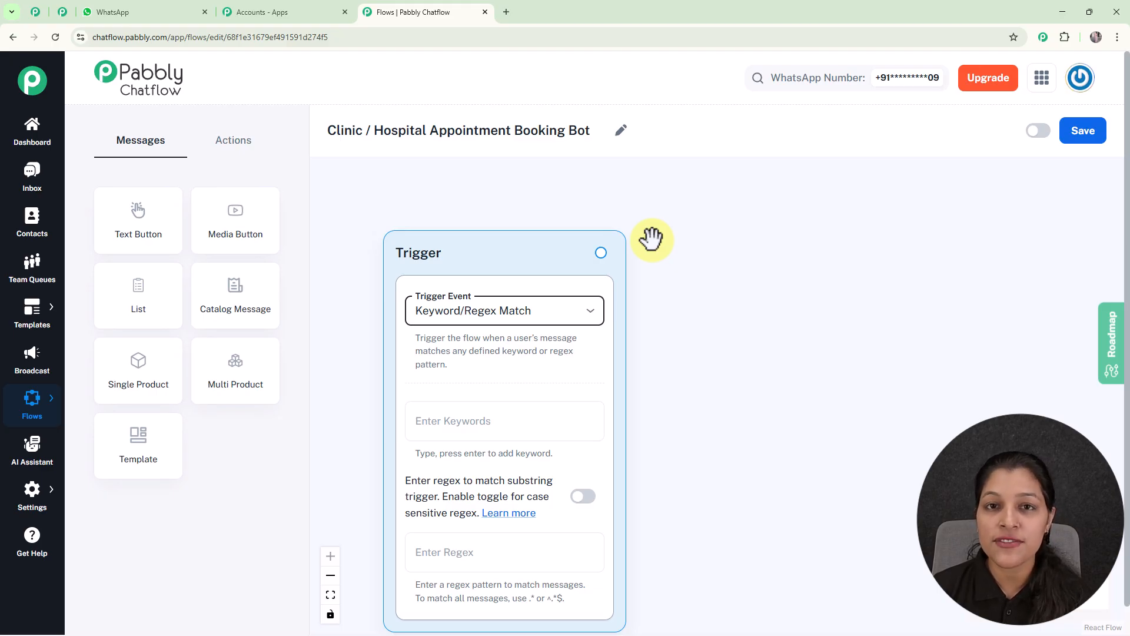
click(493, 423)
text(Book Appo)
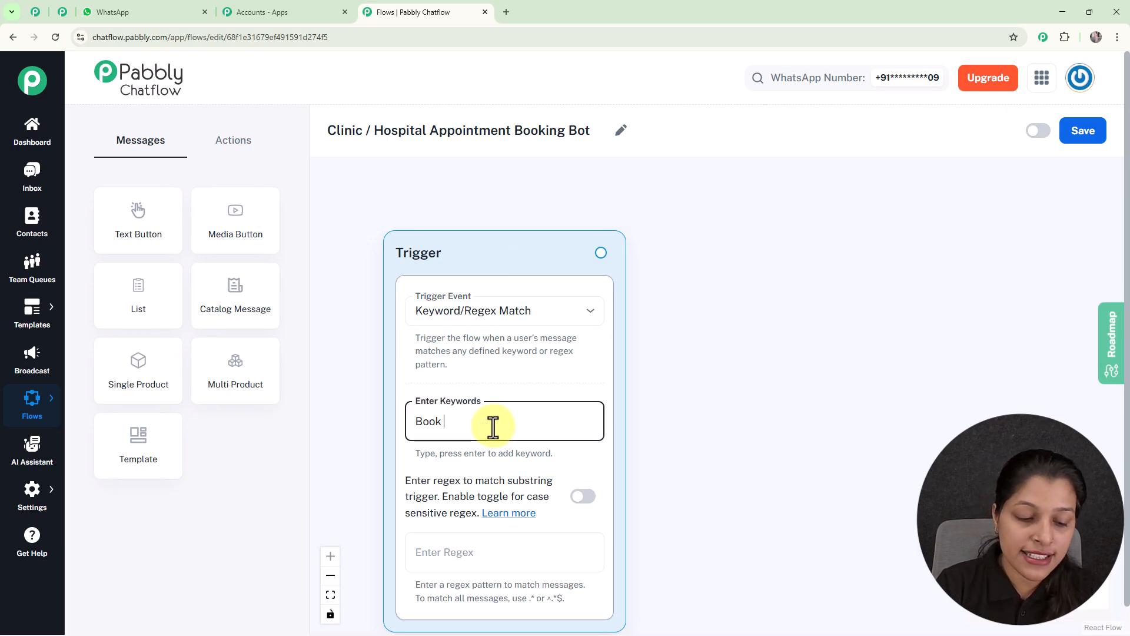
text(i)
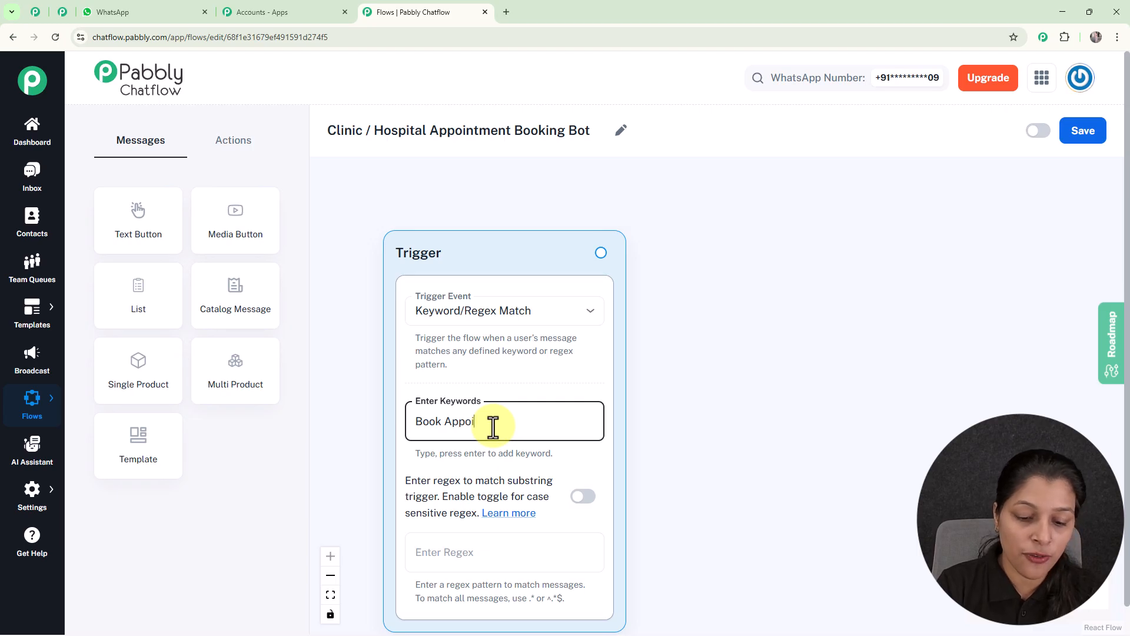
text(ntment)
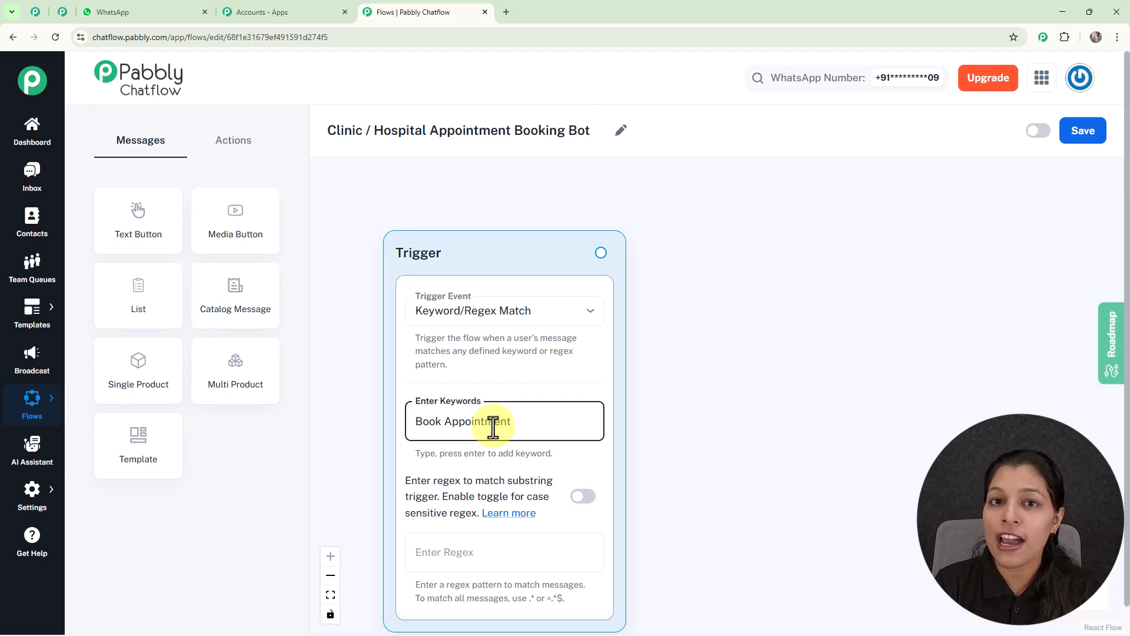
key(Return)
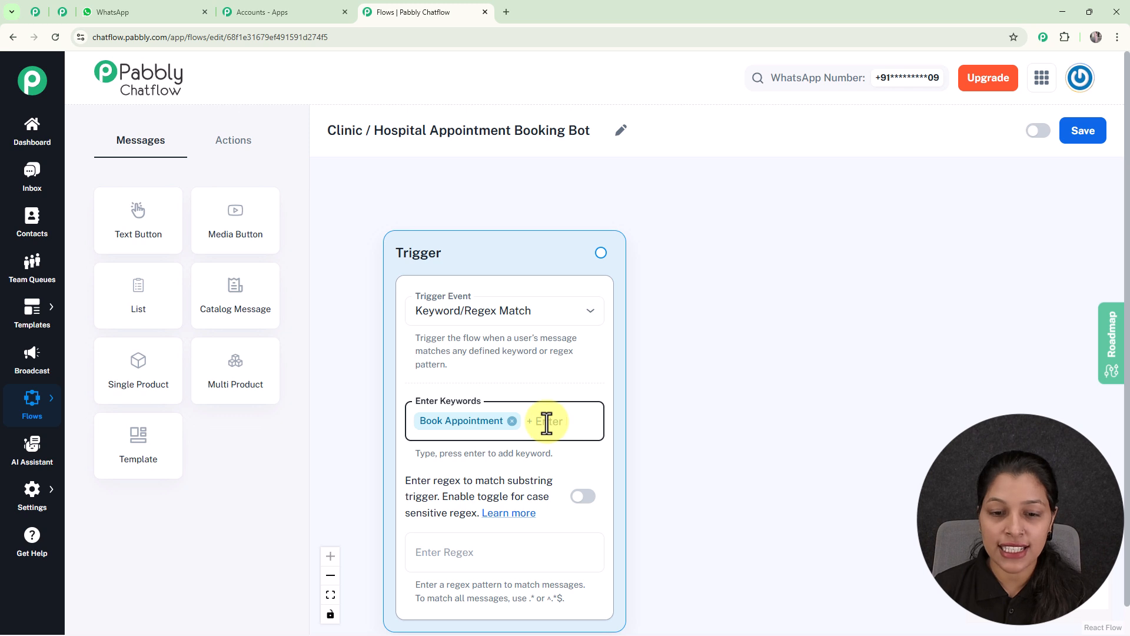
text(Doc)
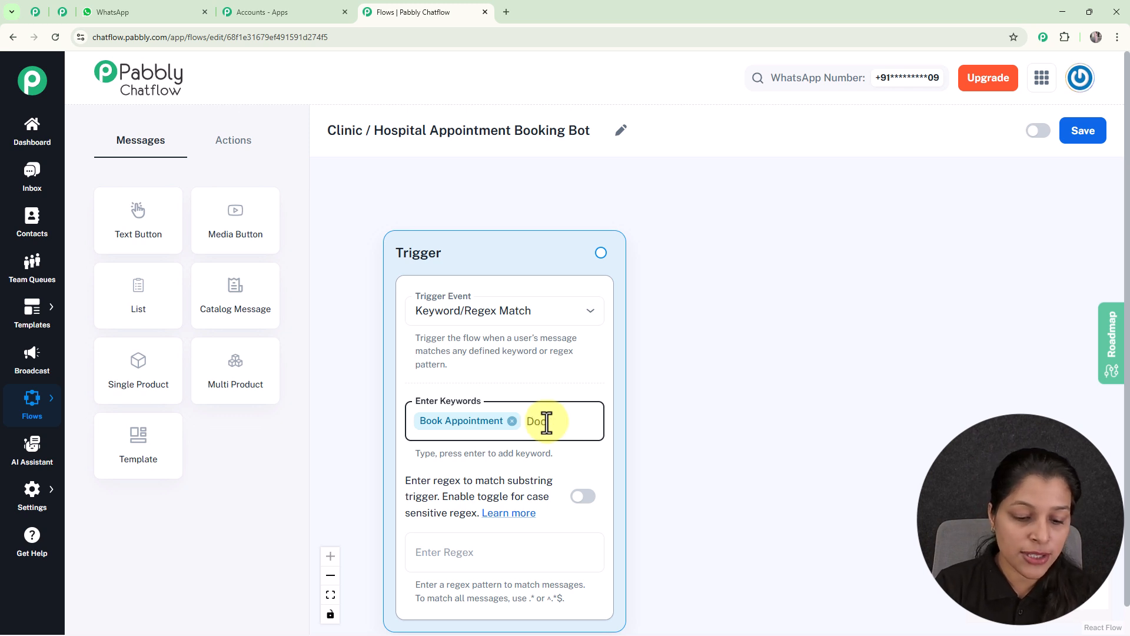
text(tor)
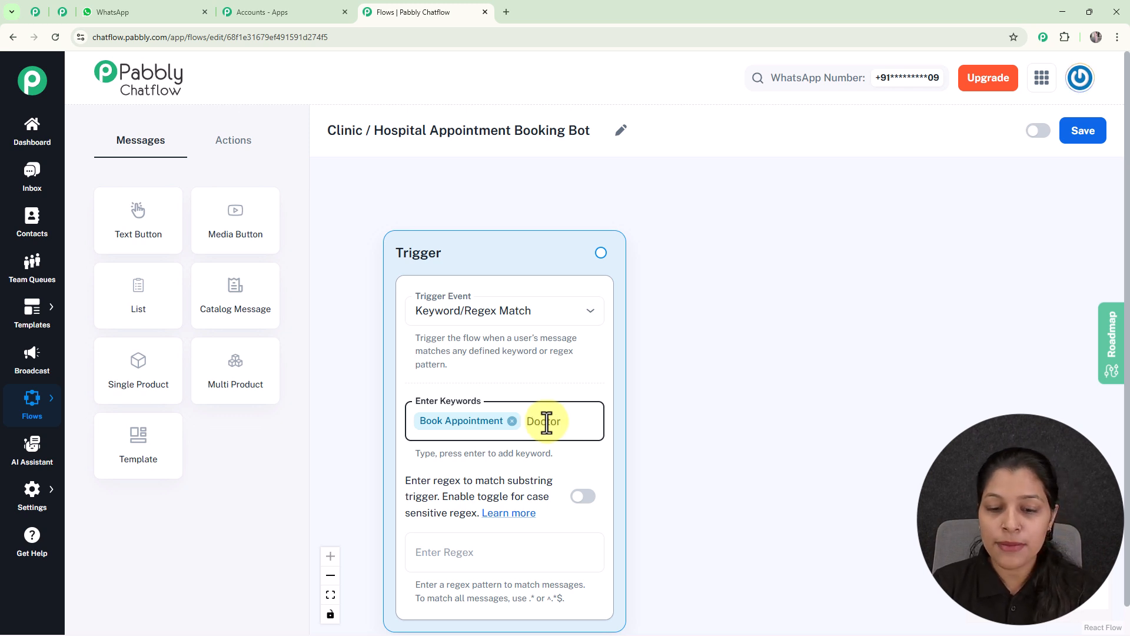
key(Return)
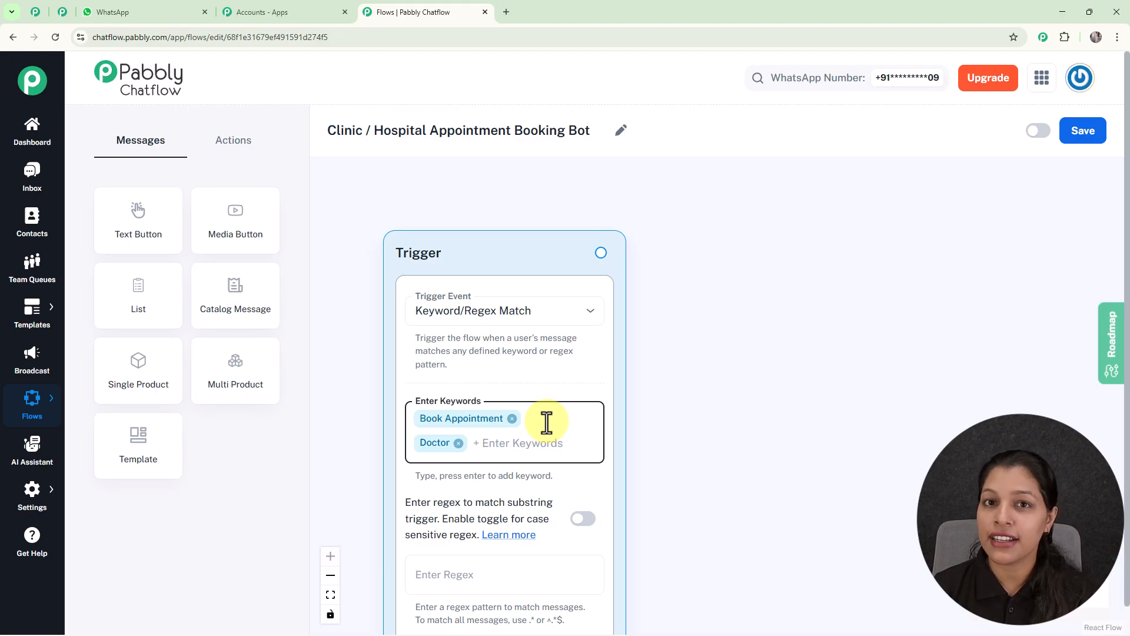
Step: Enter the sample regex [\s\S]+ in the trigger and clear it again
scroll(677, 405, down, 3)
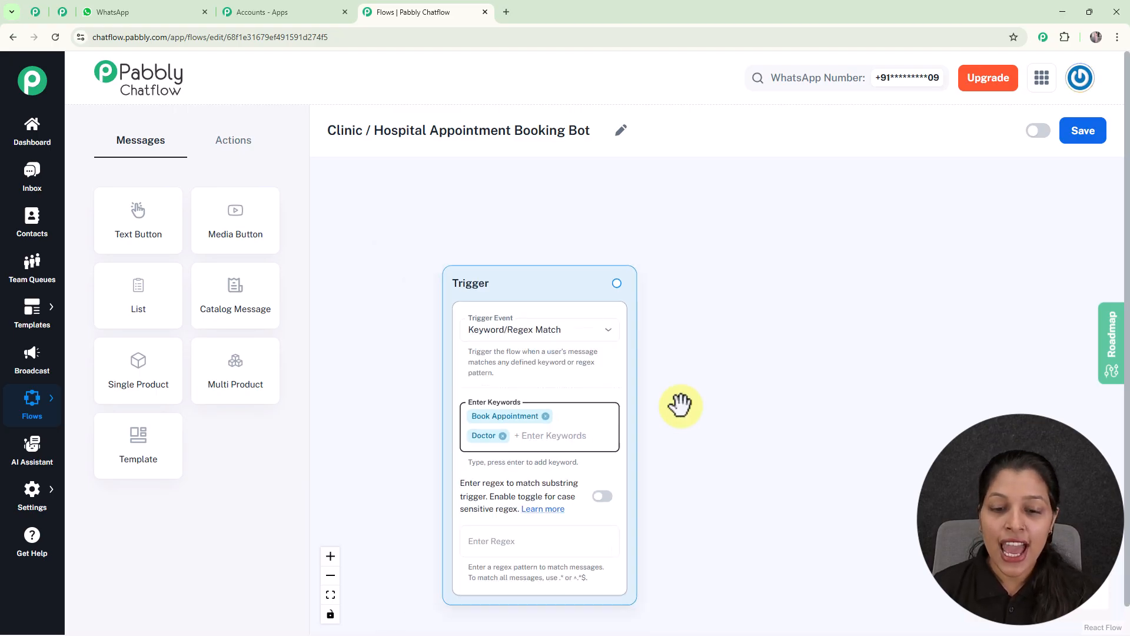
drag(691, 408, 618, 299)
scroll(577, 380, up, 4)
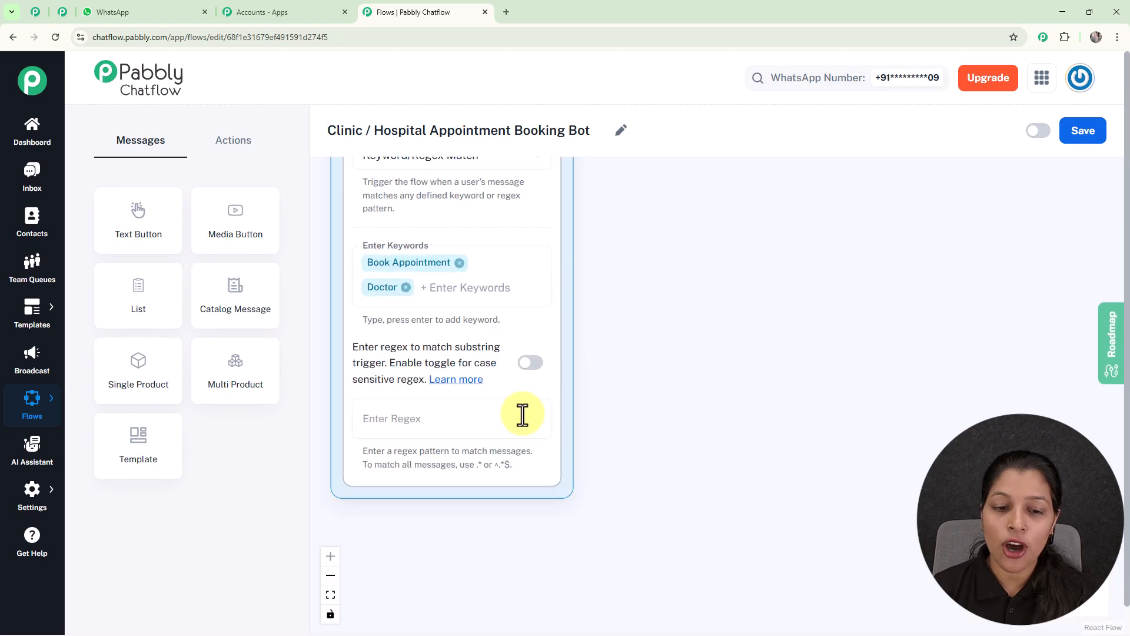
click(469, 432)
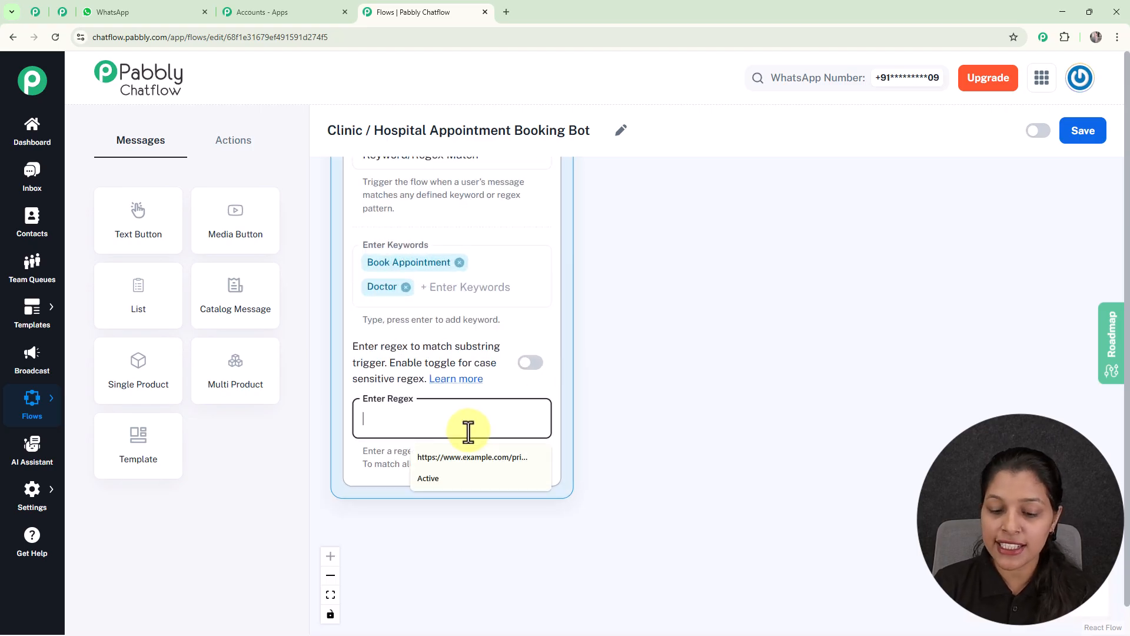
text([\s)
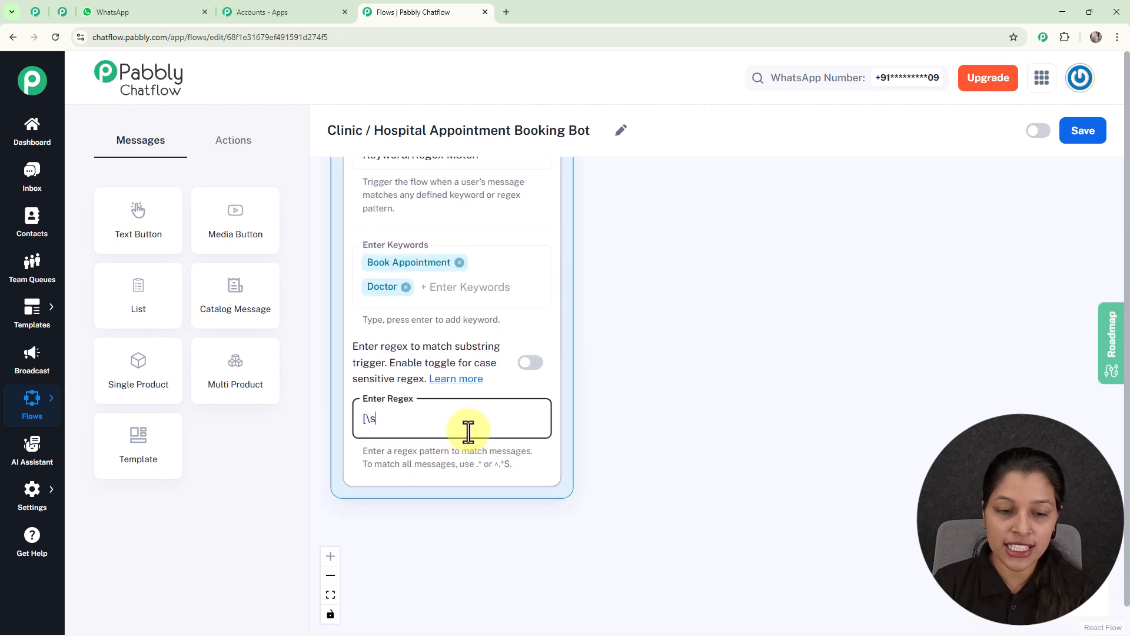
text(\S]+)
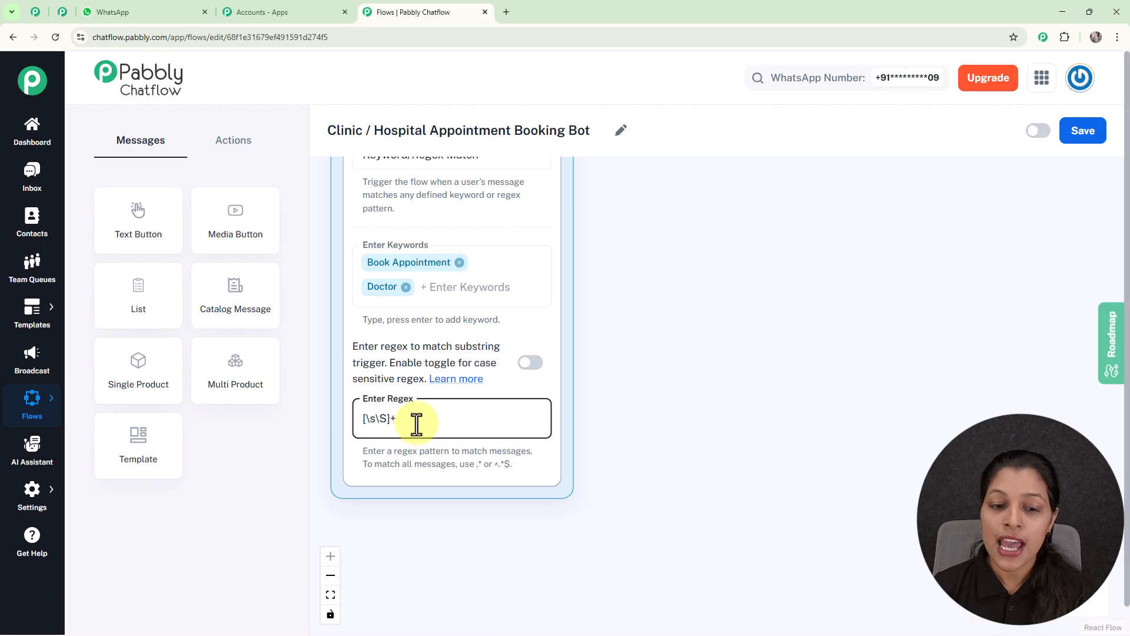
key(BackSpace)
key(BackSpace)
key(BackSpace)
key(BackSpace)
key(BackSpace)
key(BackSpace)
key(BackSpace)
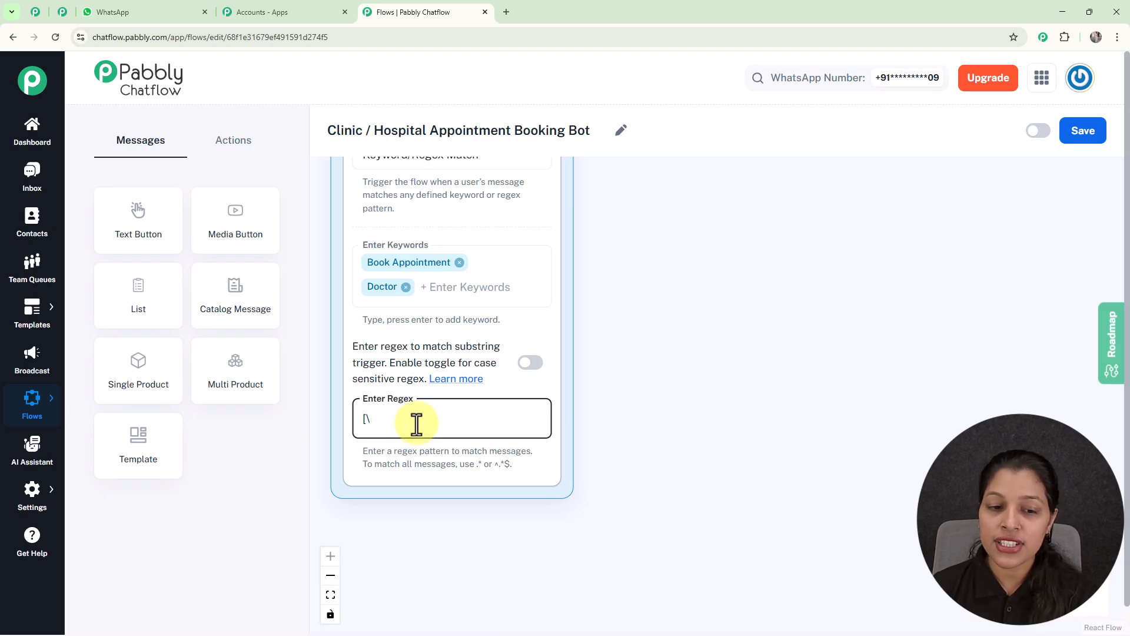
Step: Connect the trigger to a new List message
scroll(808, 366, down, 2)
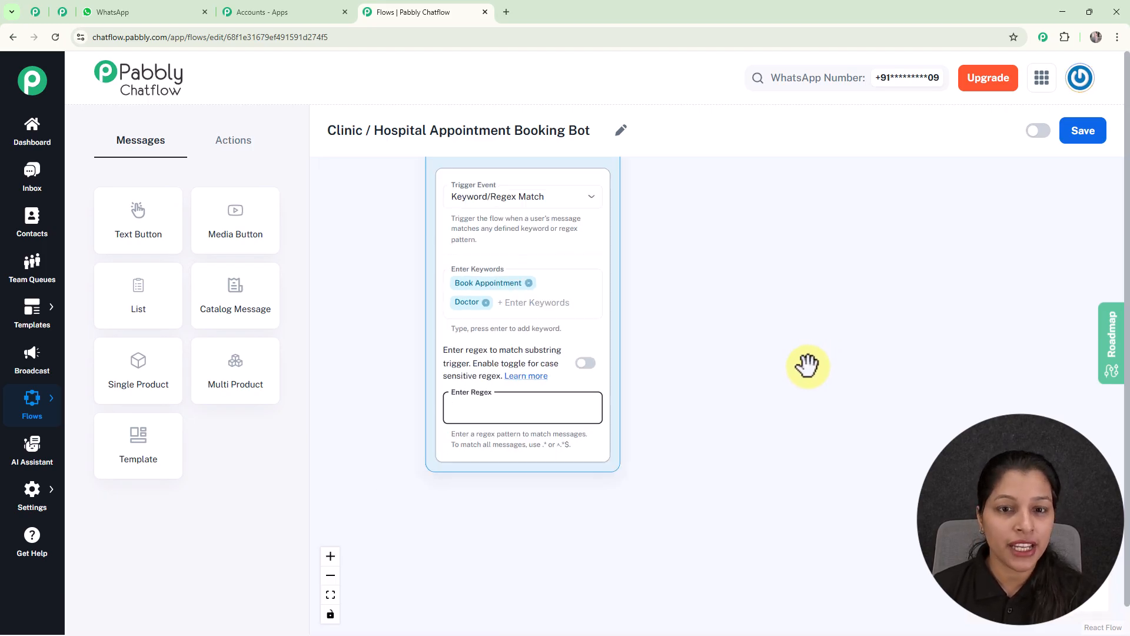
drag(719, 354, 682, 418)
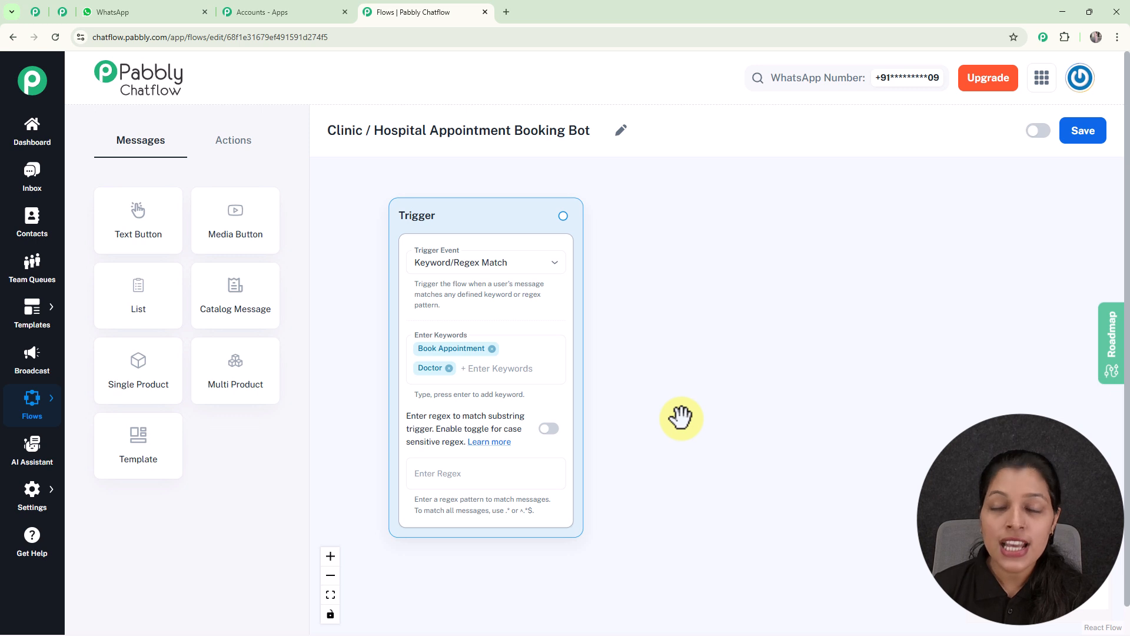
drag(563, 215, 682, 320)
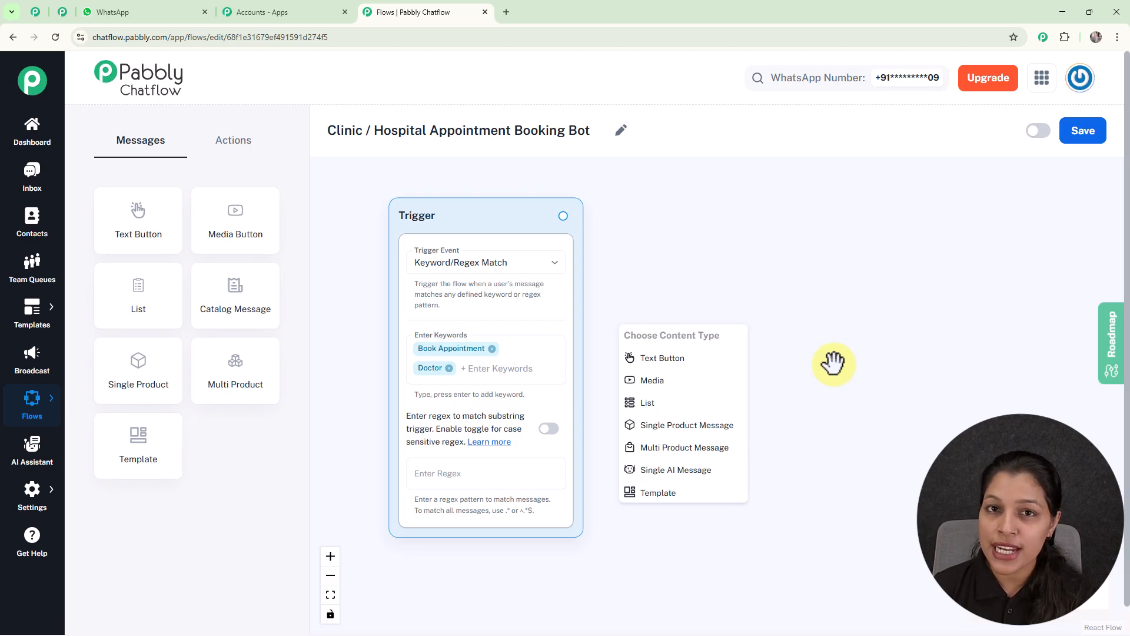
click(650, 406)
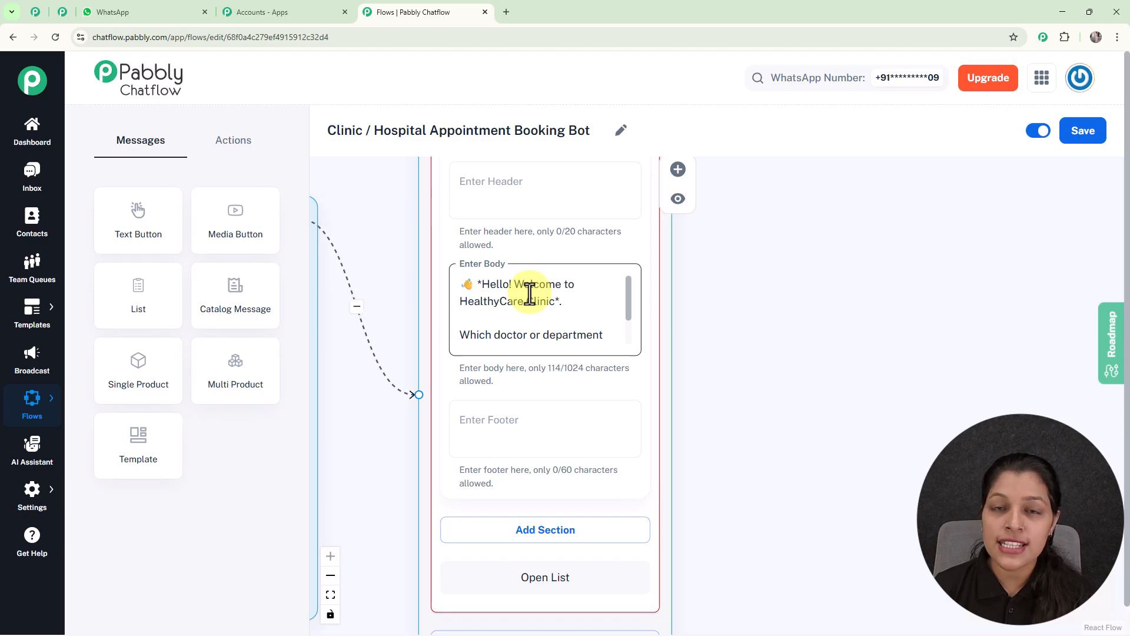
Step: Add a section to the list message and title it Department
scroll(543, 300, down, 3)
click(548, 469)
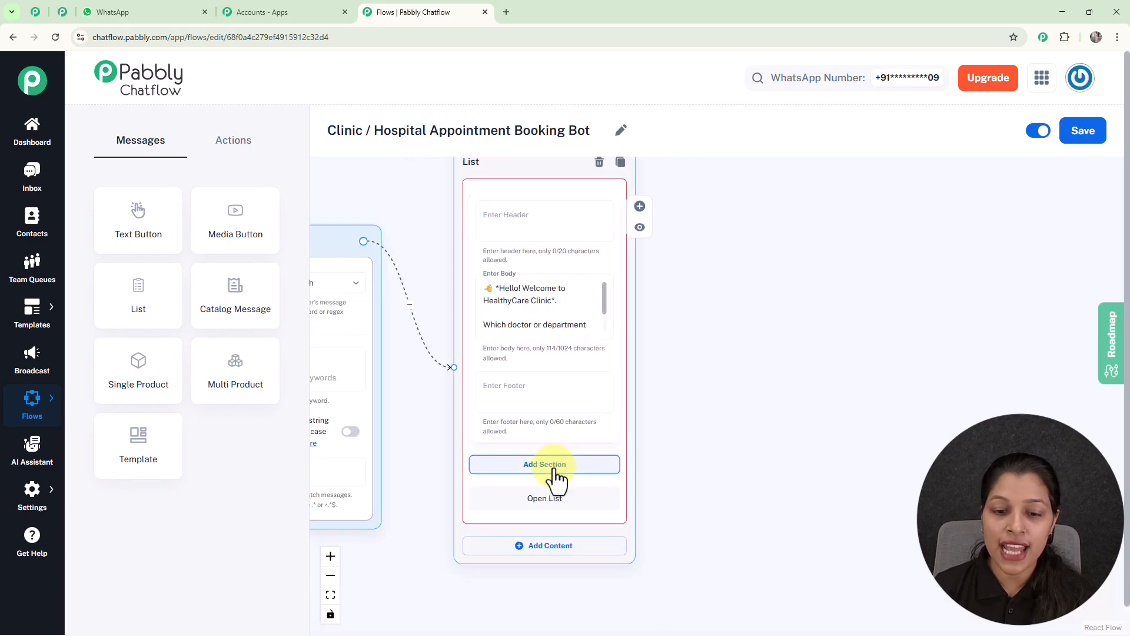
drag(714, 393, 686, 217)
click(514, 319)
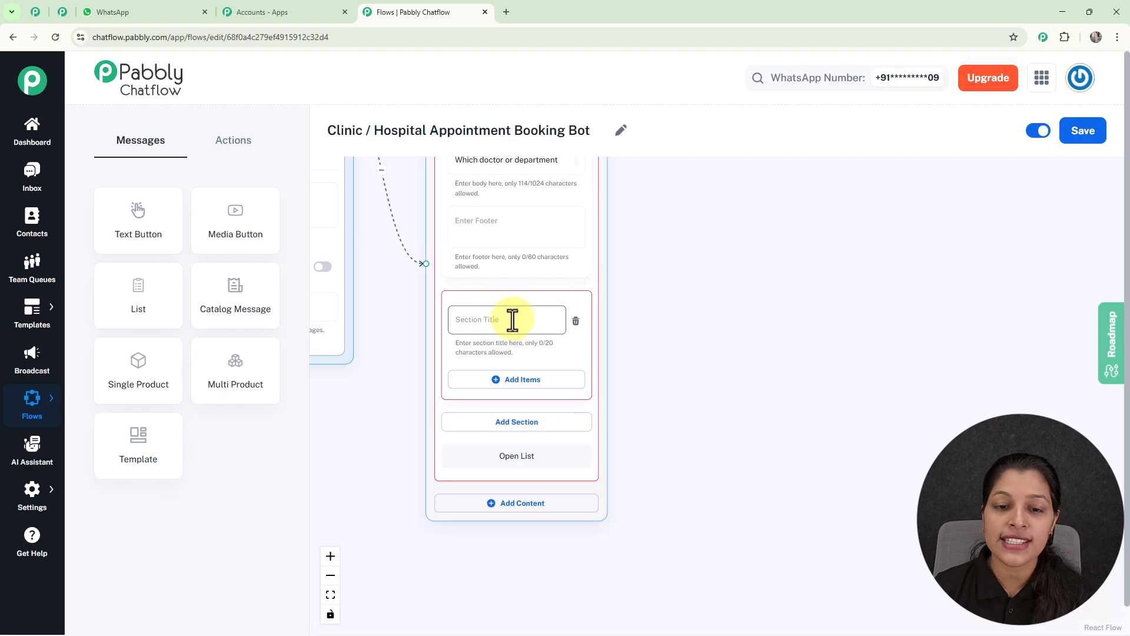
scroll(515, 319, up, 2)
text(Department)
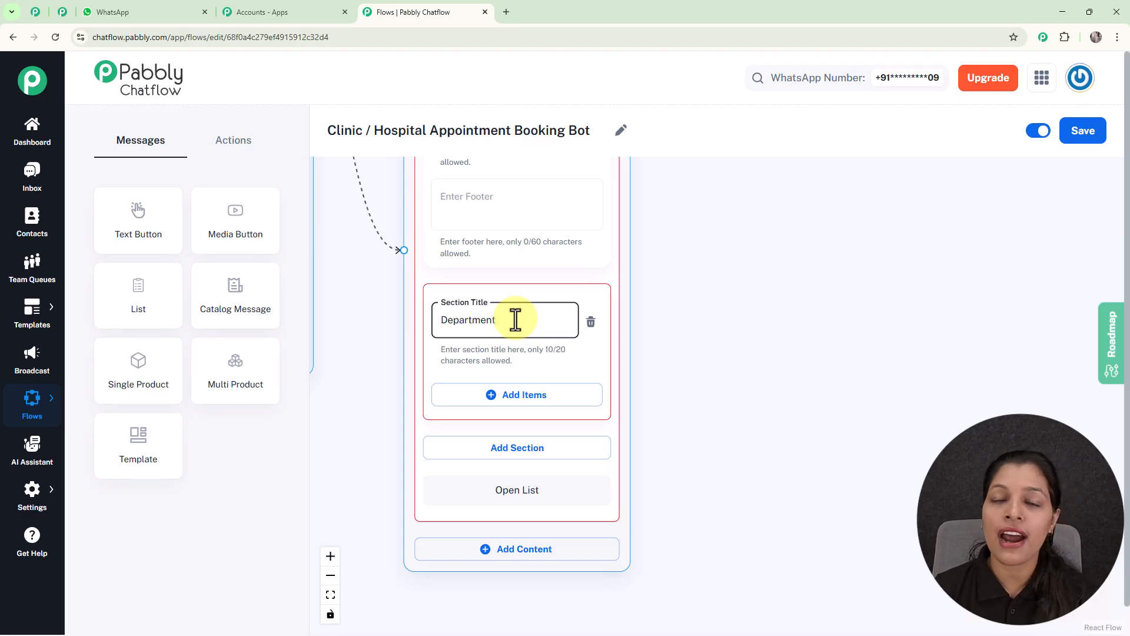
click(683, 352)
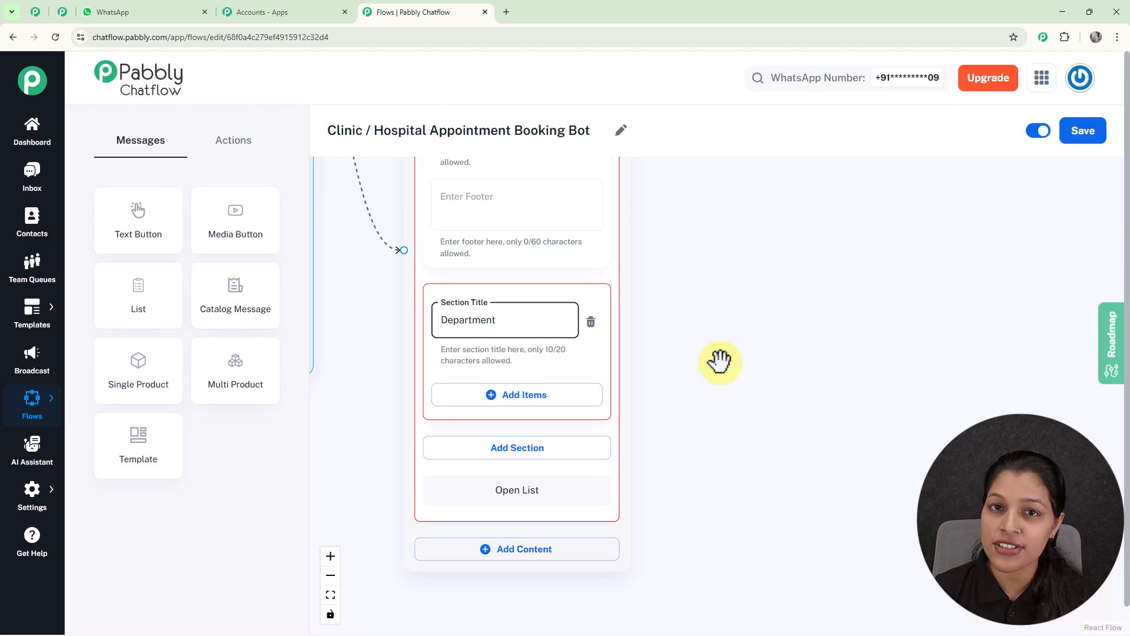
Step: Add an item to the Department section with the title General Physician followed by a stethoscope emoji
scroll(661, 242, down, 5)
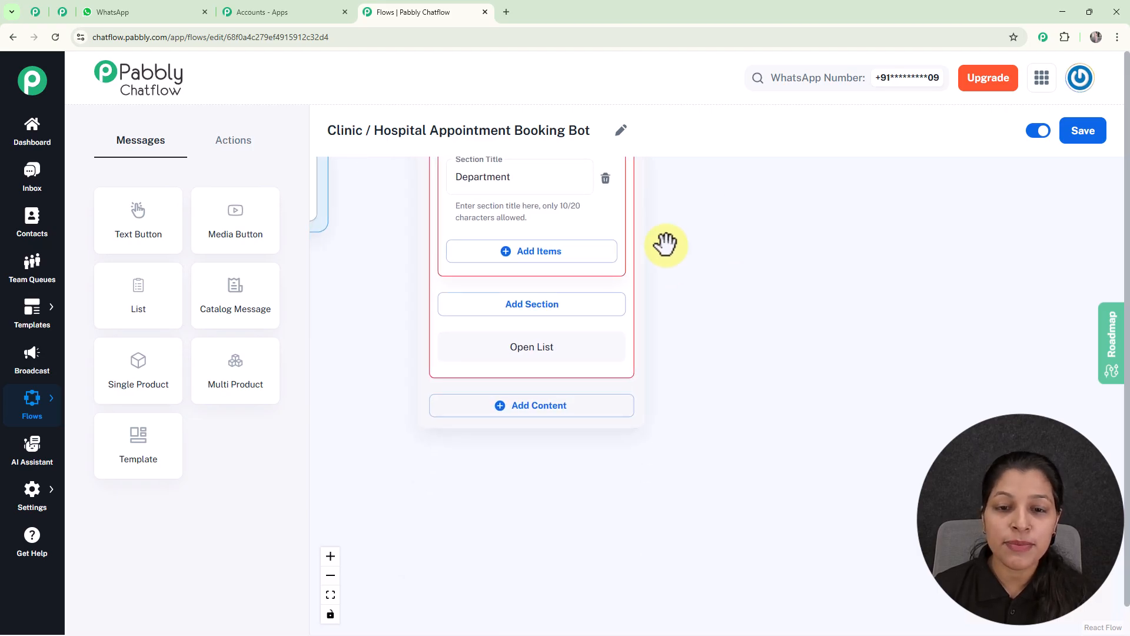
click(577, 260)
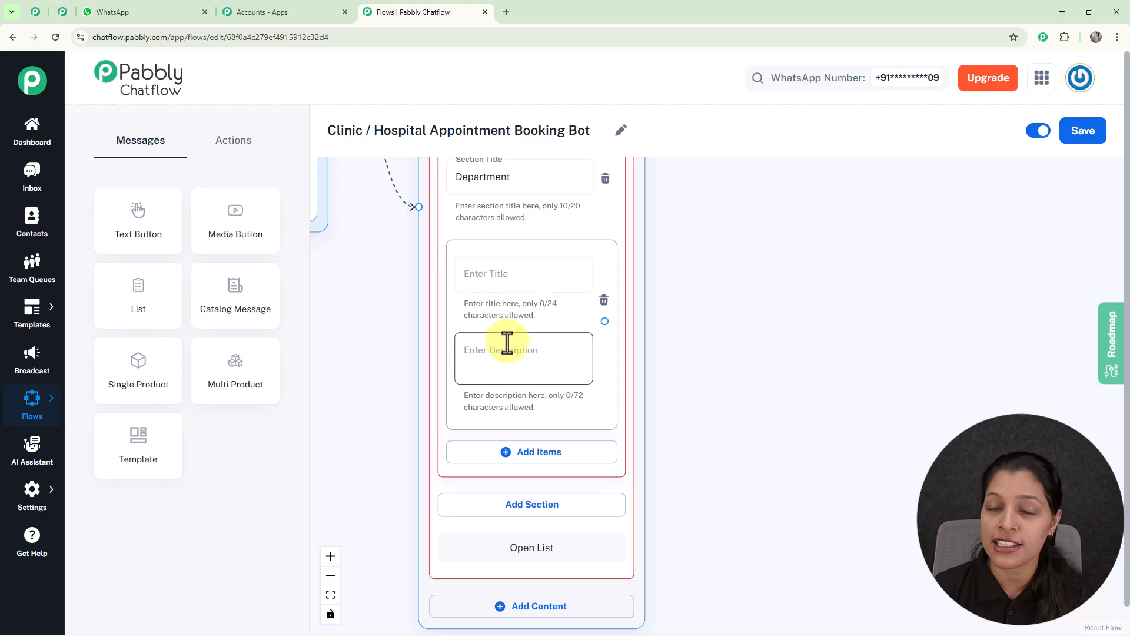
click(501, 281)
text(General Physician 🩺)
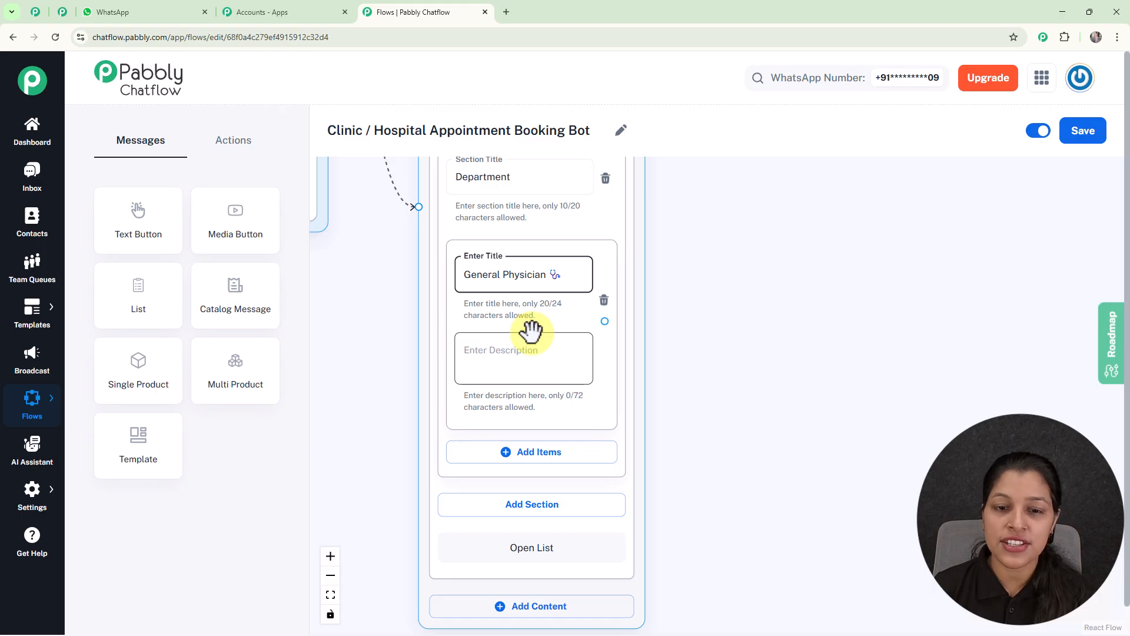
Step: Add the items Dentist and Dermatologist below General Physician in the Department section
scroll(531, 331, down, 5)
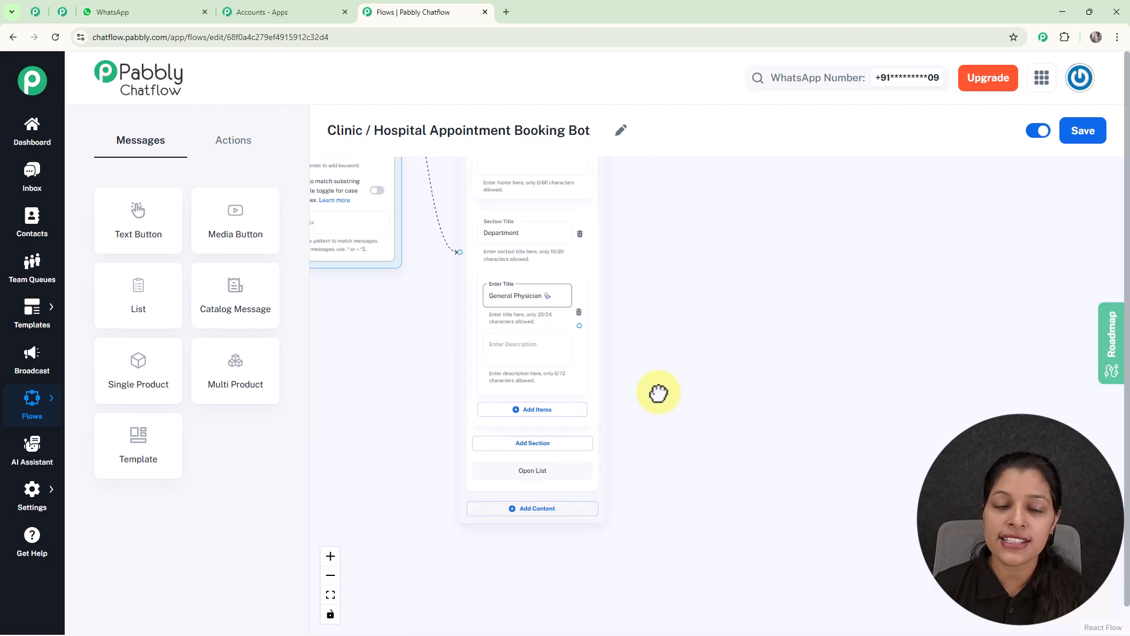
drag(659, 398, 662, 301)
scroll(581, 315, up, 2)
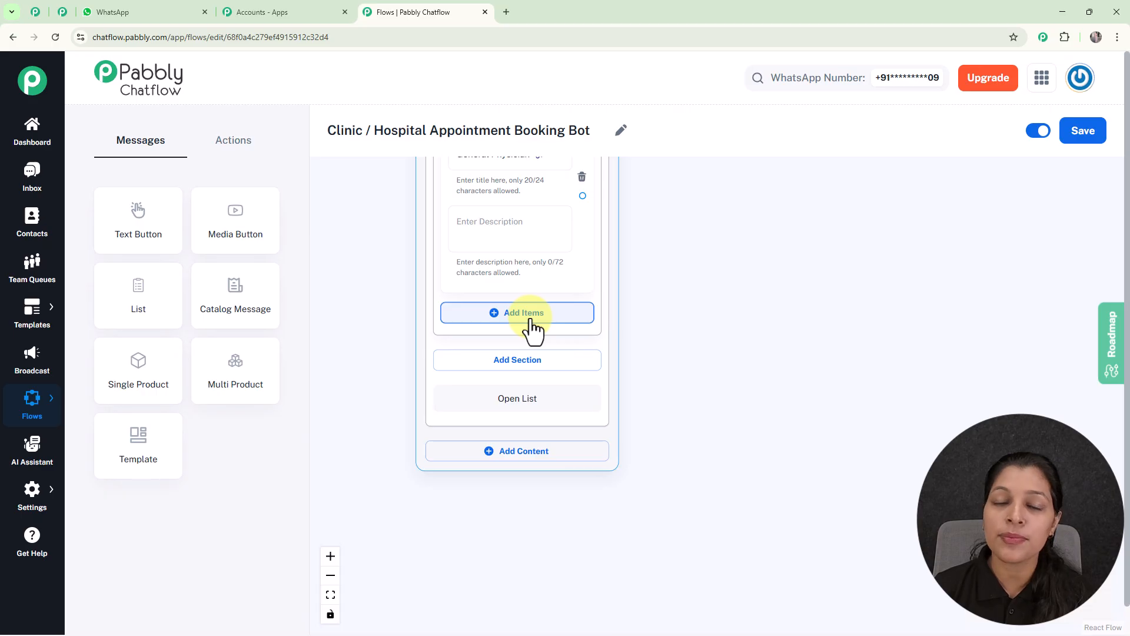
click(530, 314)
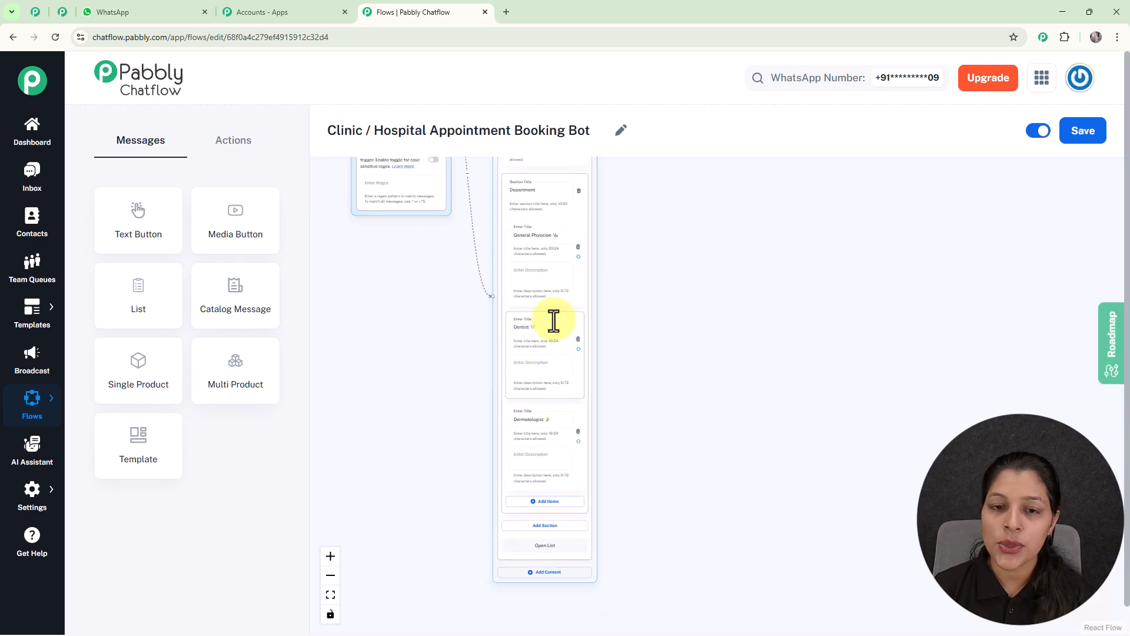
Step: Add a Set Custom Field action beside the list message and connect the General Physician item to it
click(558, 366)
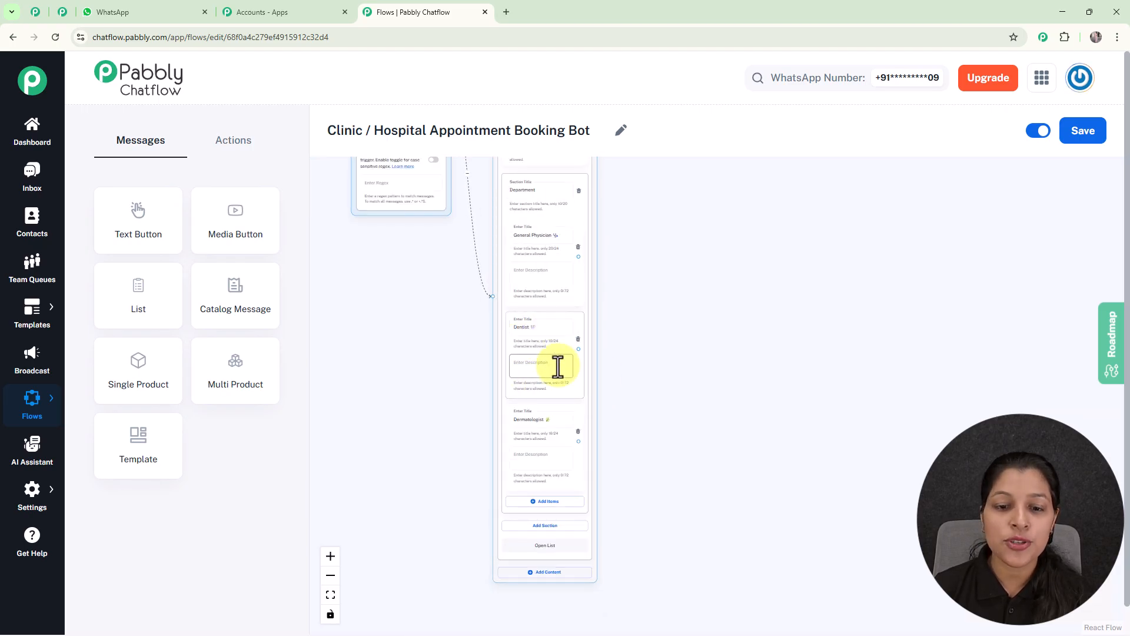
scroll(546, 395, up, 2)
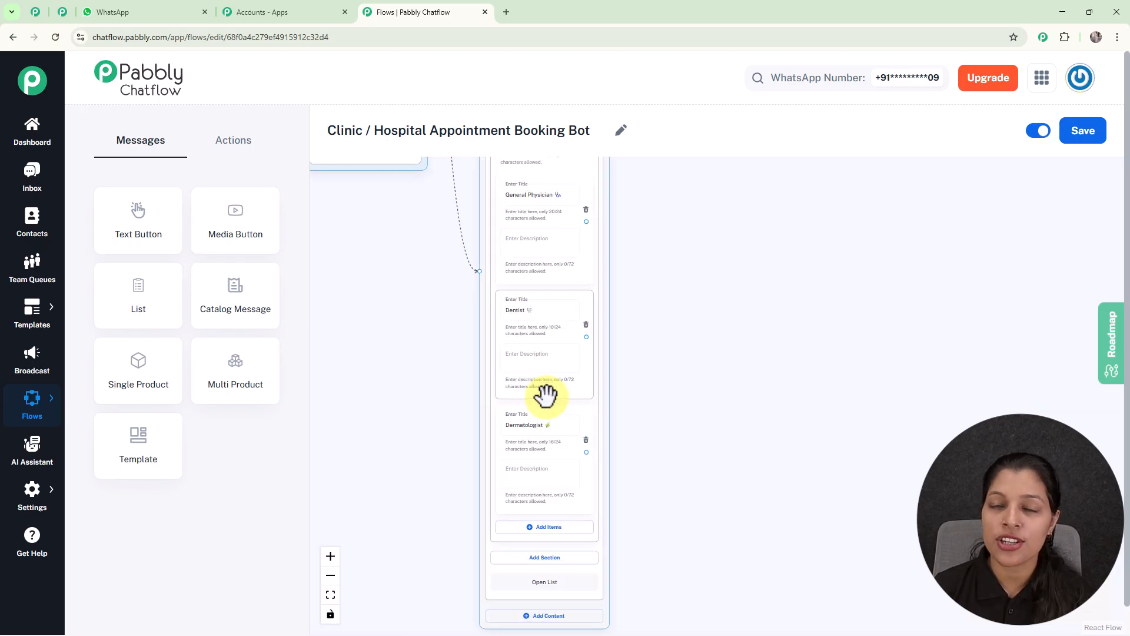
drag(603, 283, 628, 176)
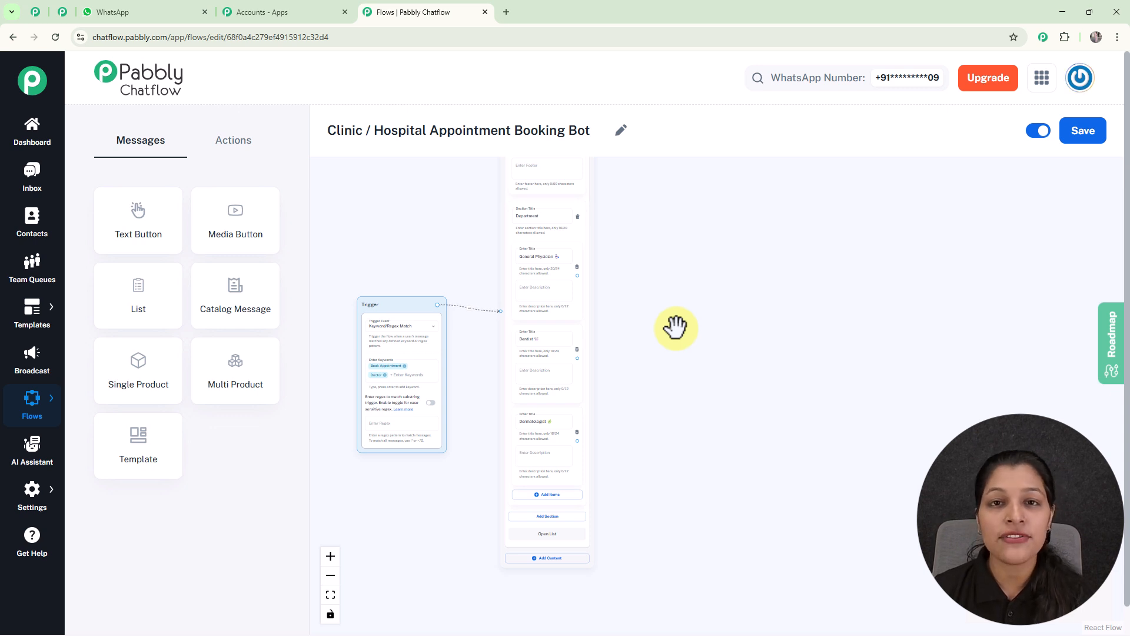
scroll(676, 327, up, 5)
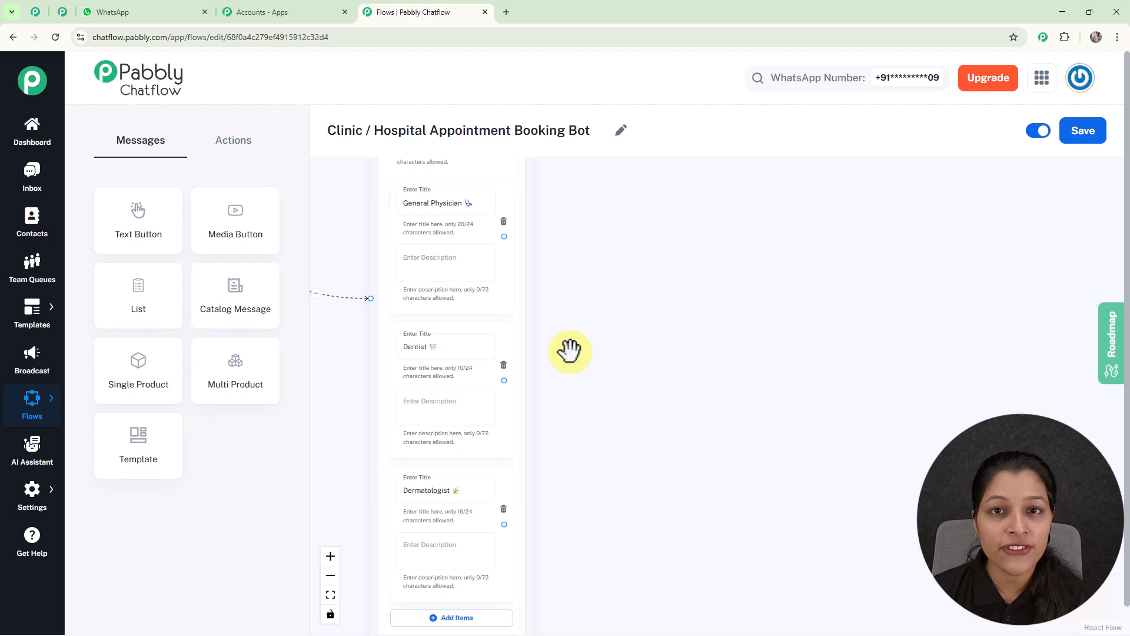
scroll(574, 324, up, 2)
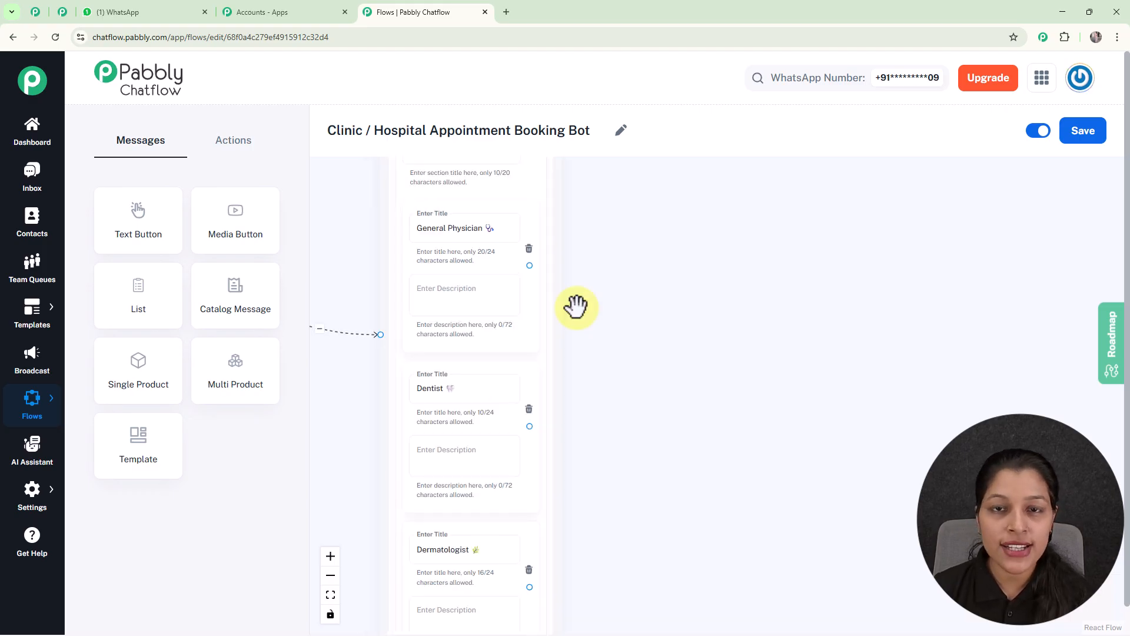
click(240, 148)
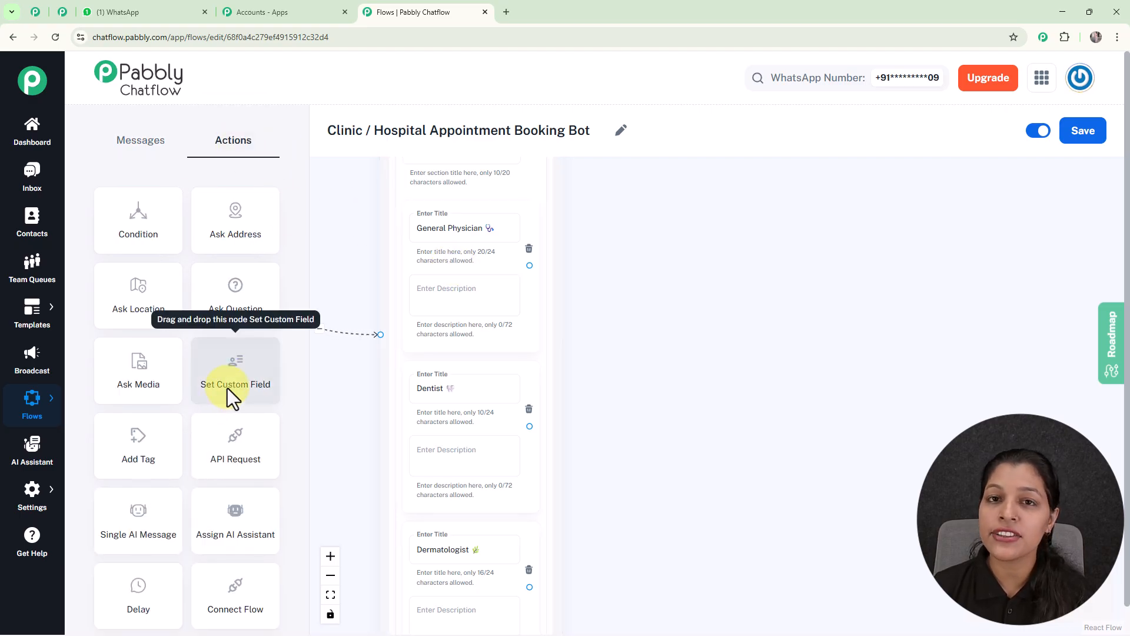
drag(273, 380, 674, 195)
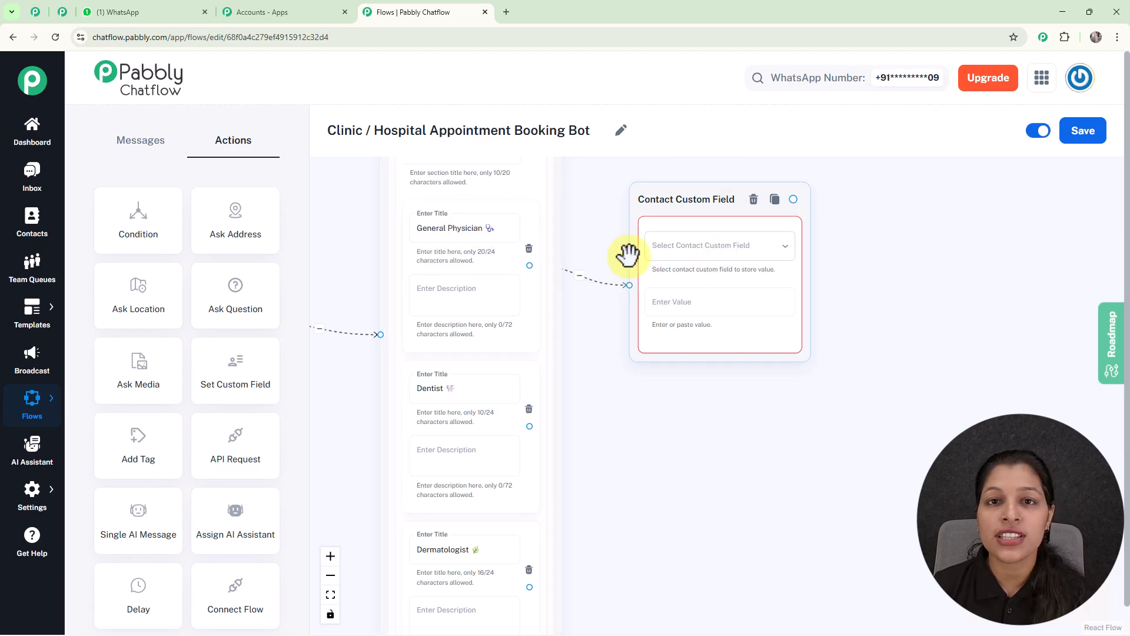
click(663, 191)
drag(664, 192, 658, 153)
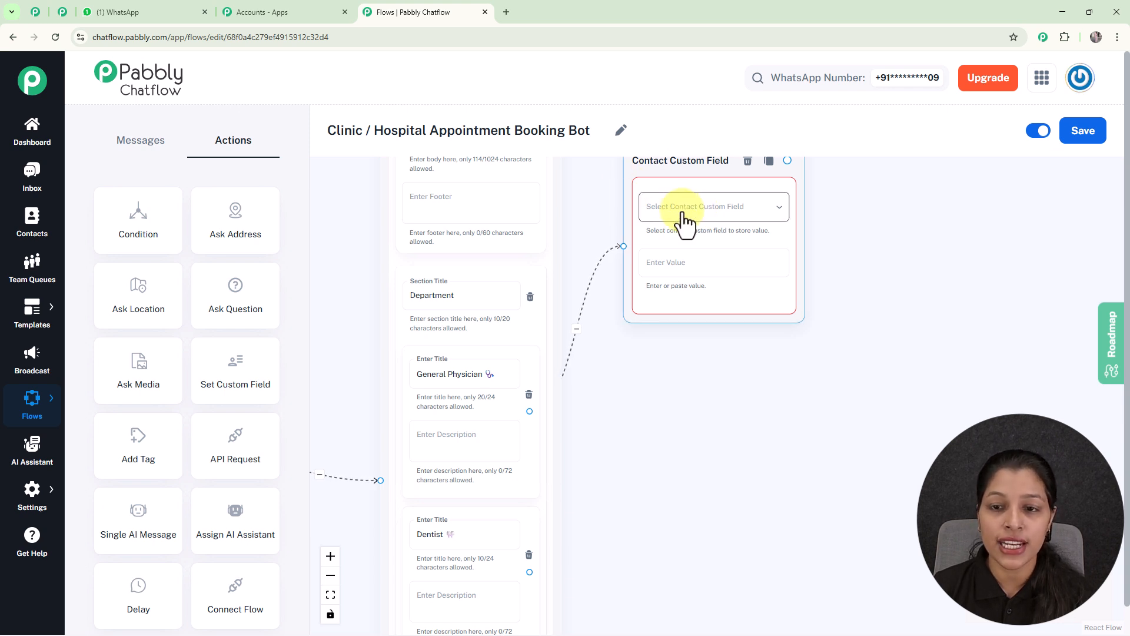
Step: Review the available contact custom fields and, on the custom fields settings page, see how a new field row is added
click(684, 215)
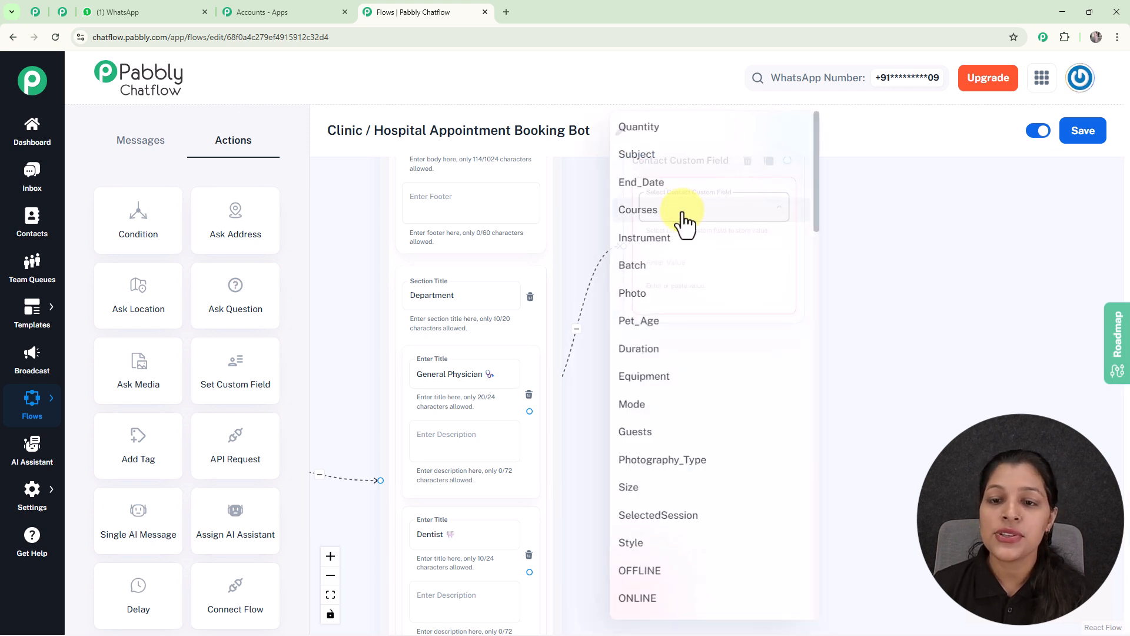
click(896, 294)
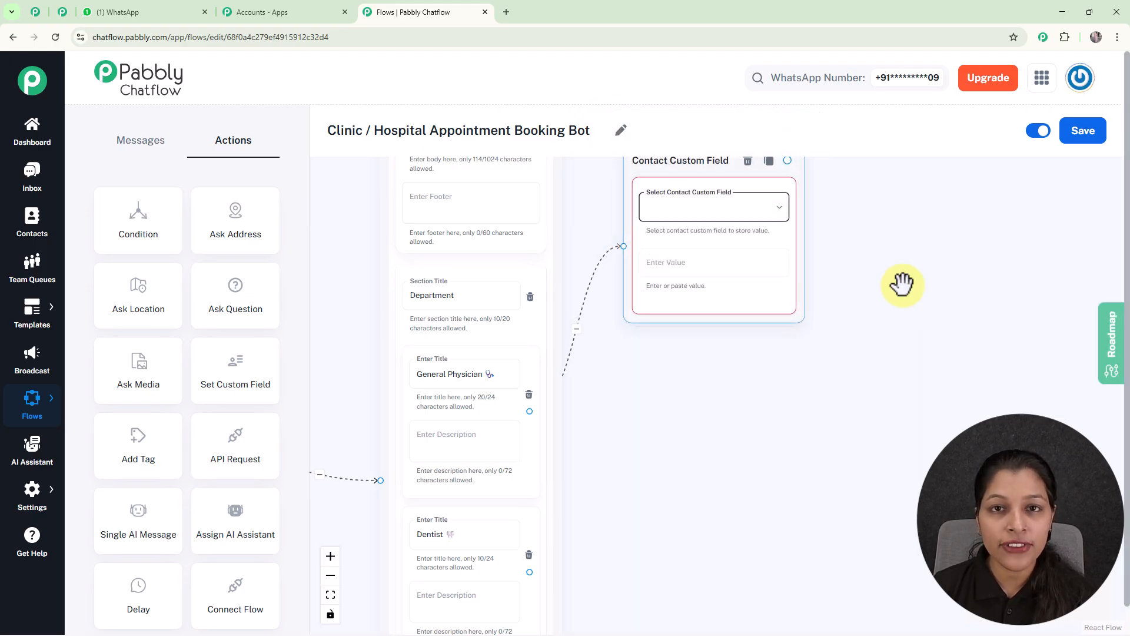
mouse_move(36, 506)
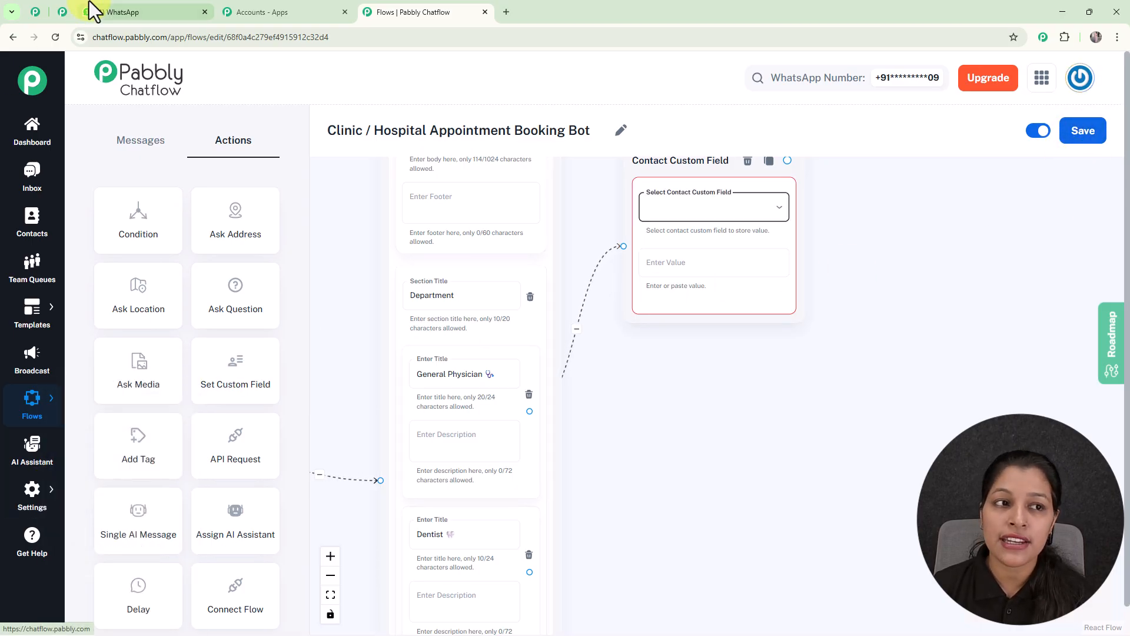
click(63, 14)
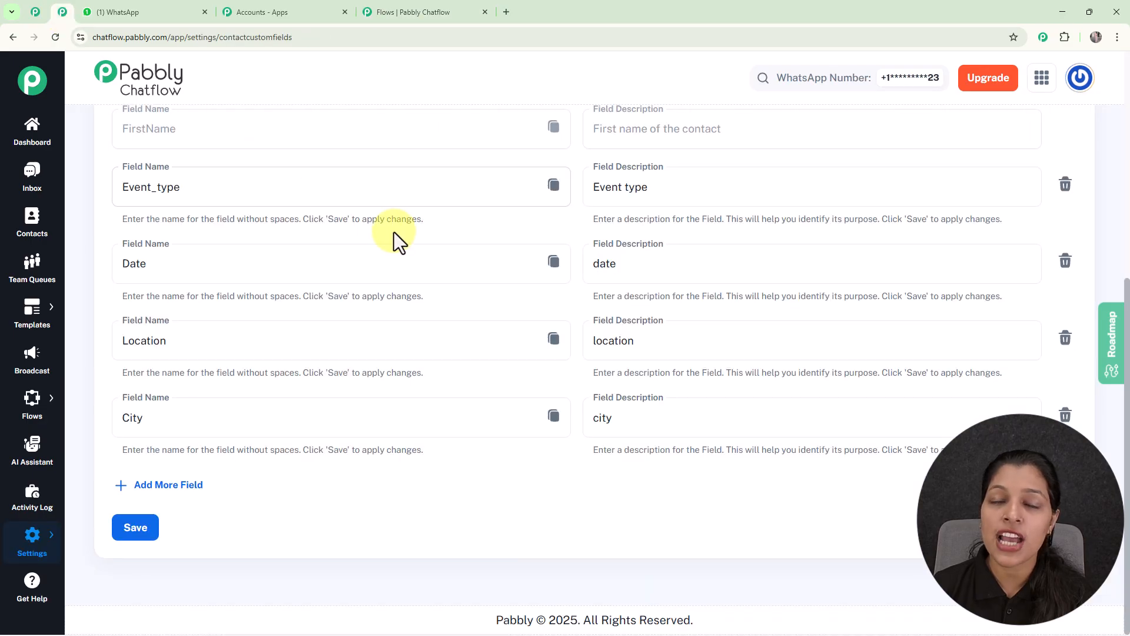
scroll(392, 232, up, 6)
scroll(394, 232, down, 6)
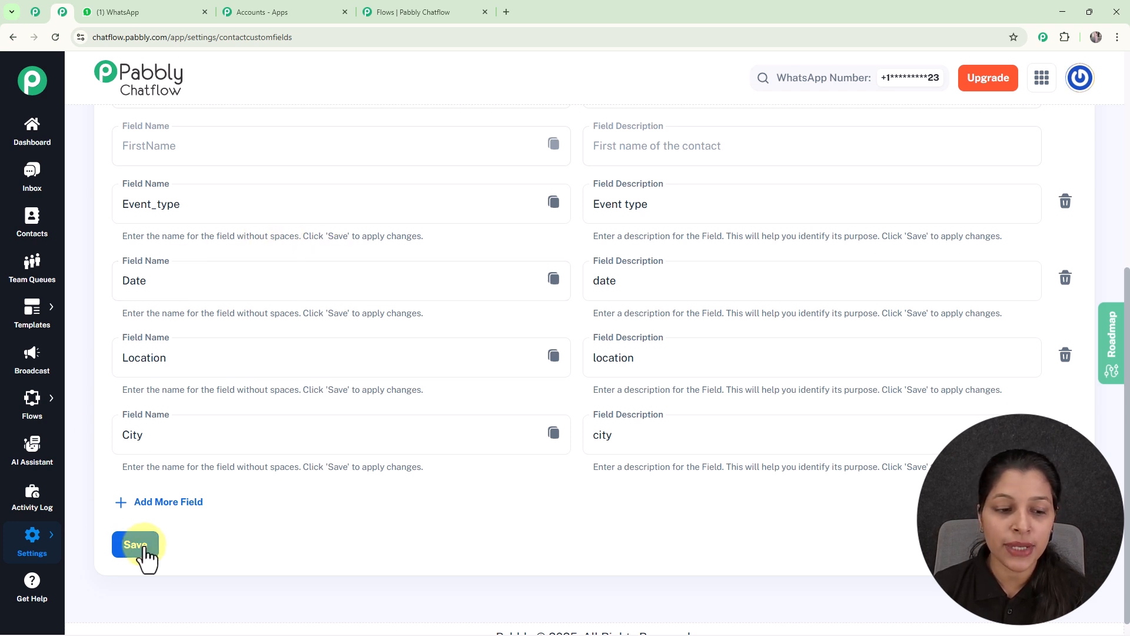
click(164, 510)
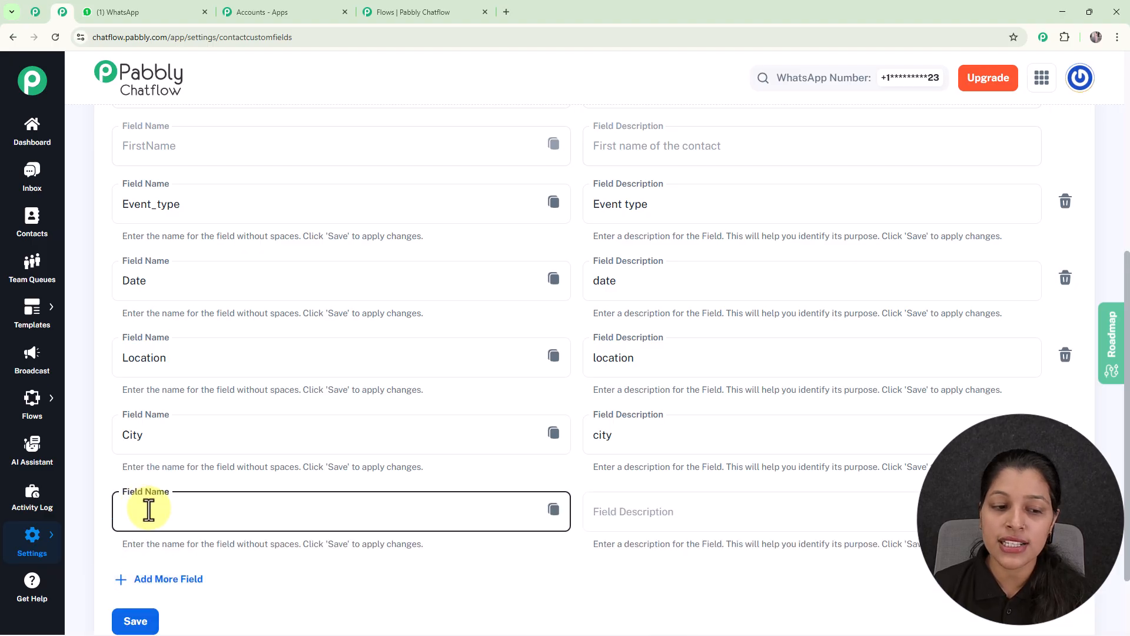
scroll(359, 494, down, 2)
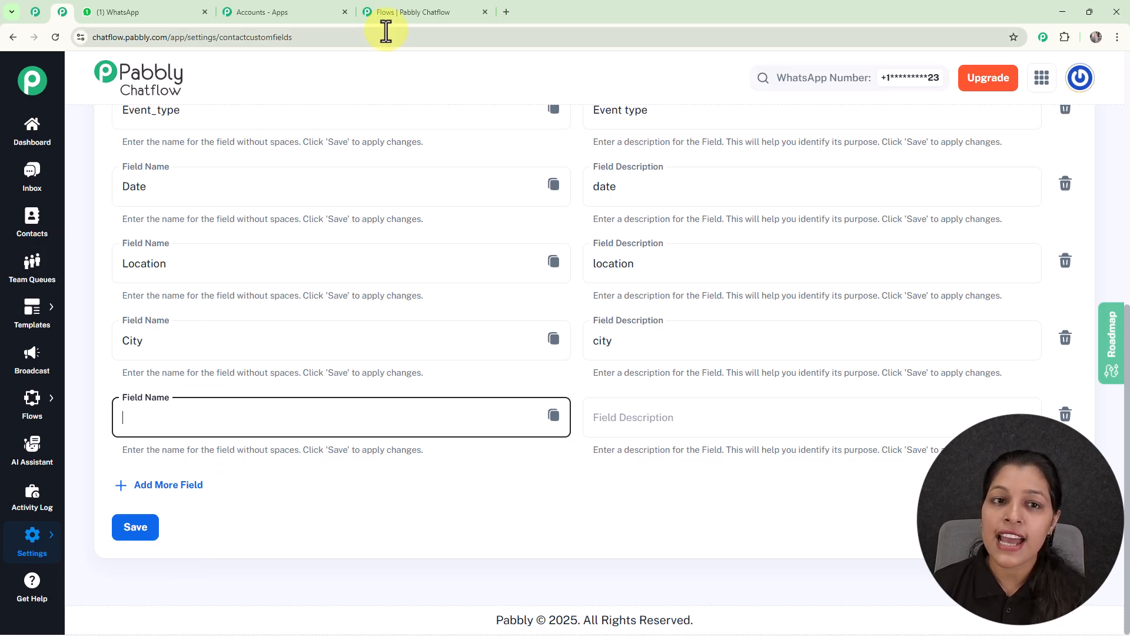
Step: Return to the flow and choose Department as the contact custom field in the new node
click(401, 8)
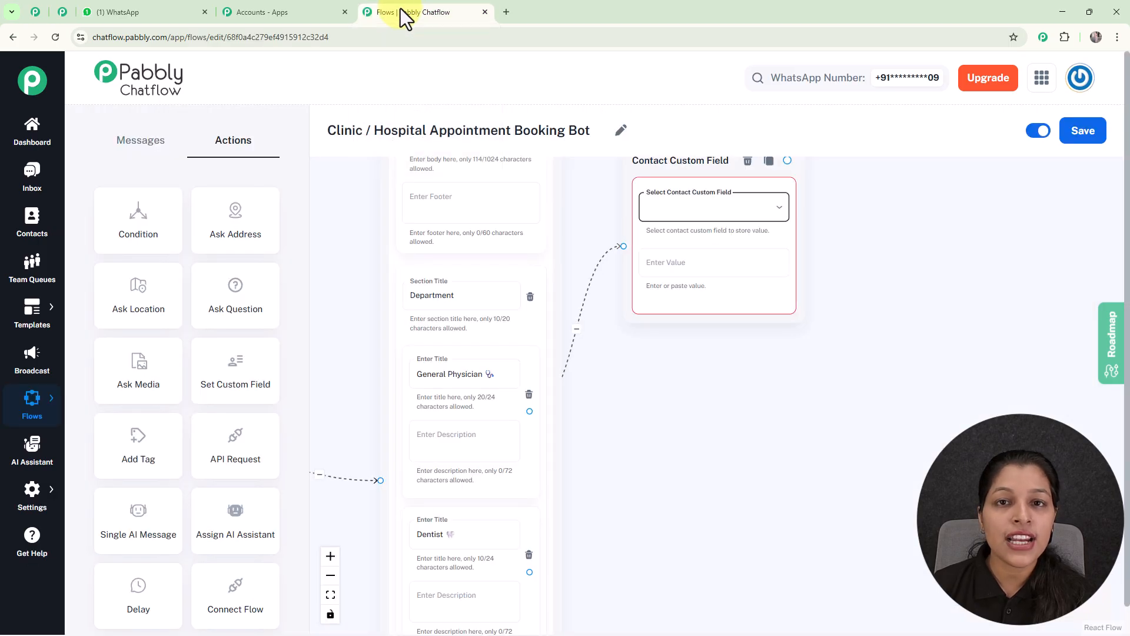
click(735, 225)
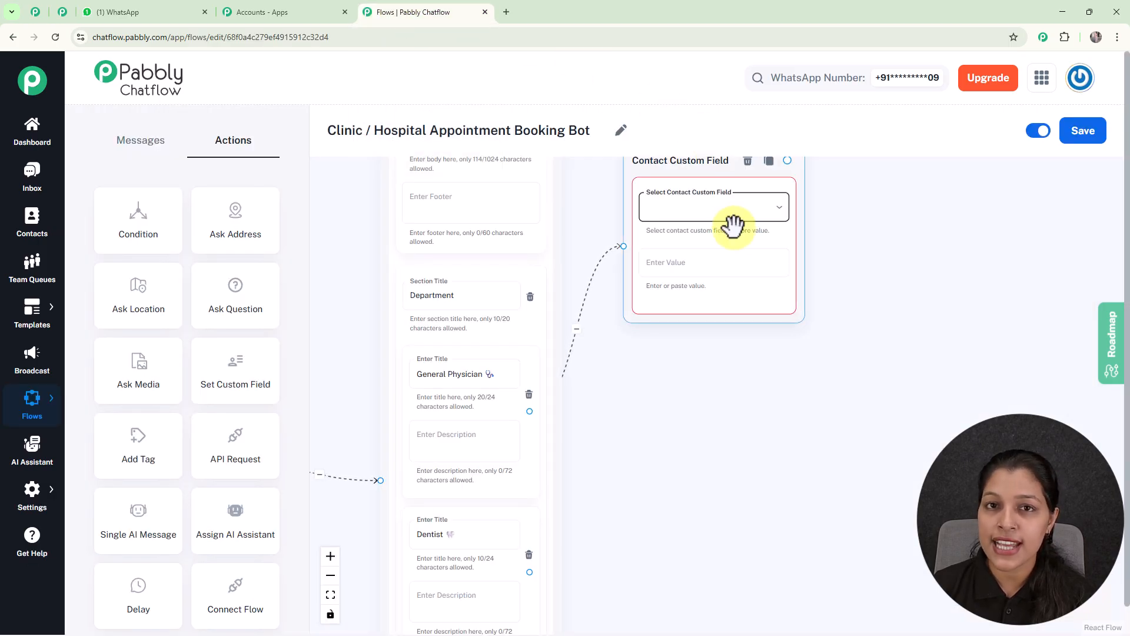
click(733, 218)
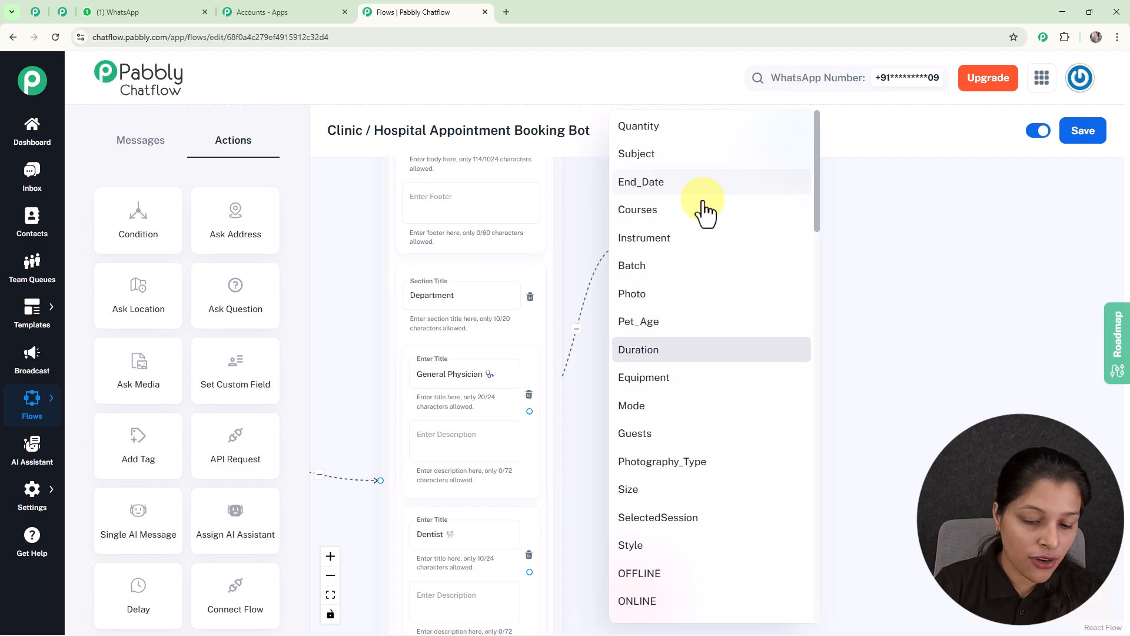
scroll(704, 213, down, 15)
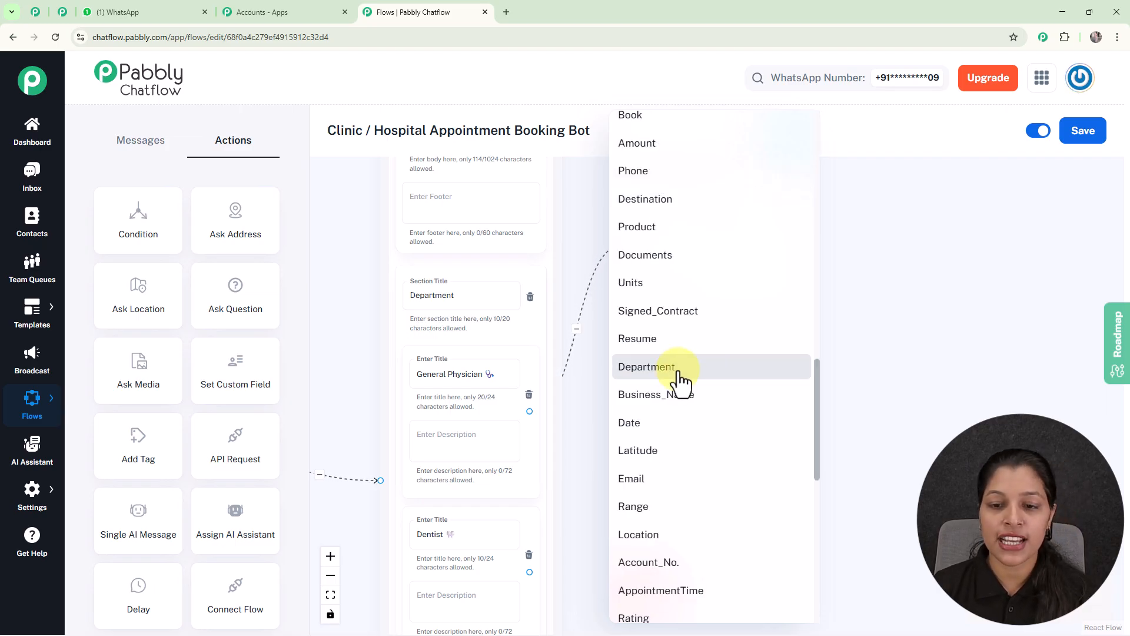
click(682, 367)
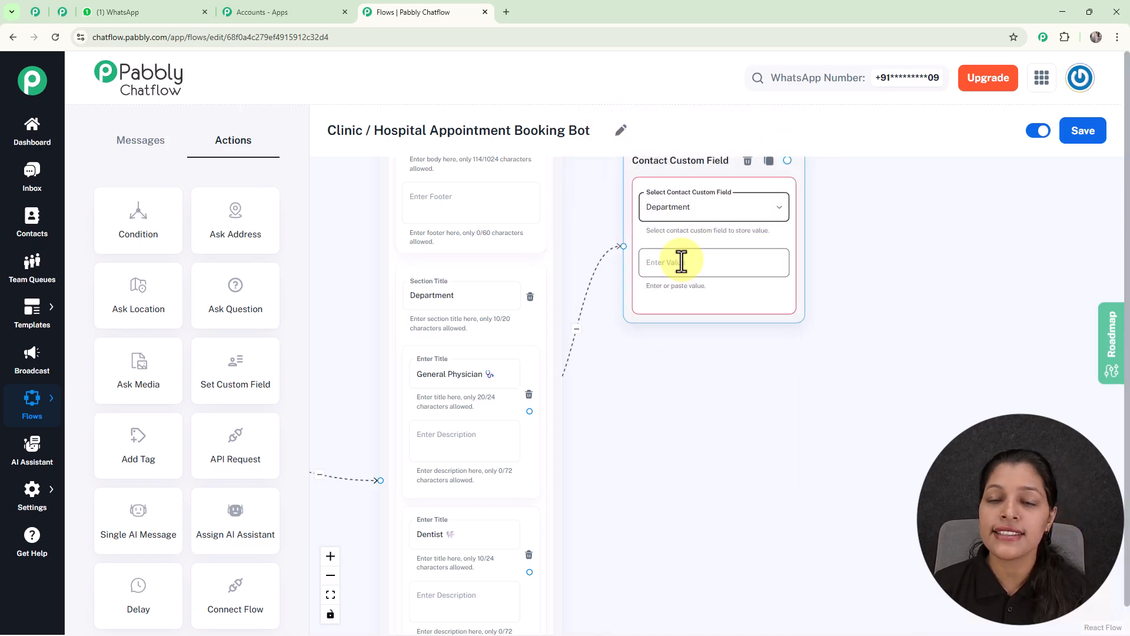
Step: Copy the General Physician title from the list item and enter General Physician as the custom field's value
click(430, 296)
click(446, 374)
triple_click(446, 377)
key(ctrl+c)
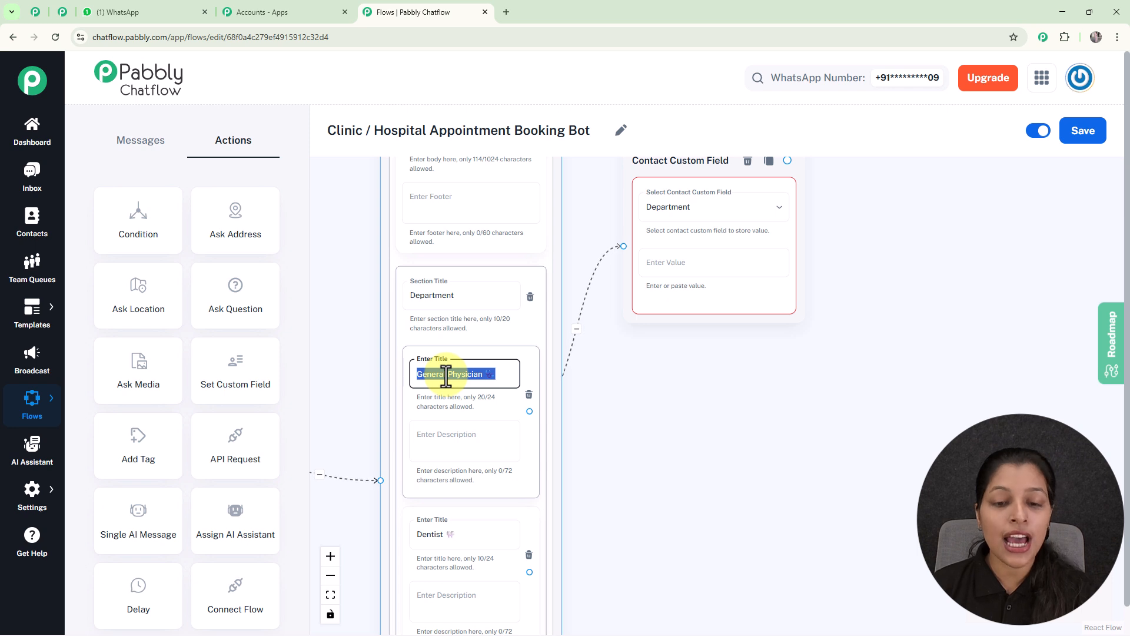
click(680, 383)
click(475, 361)
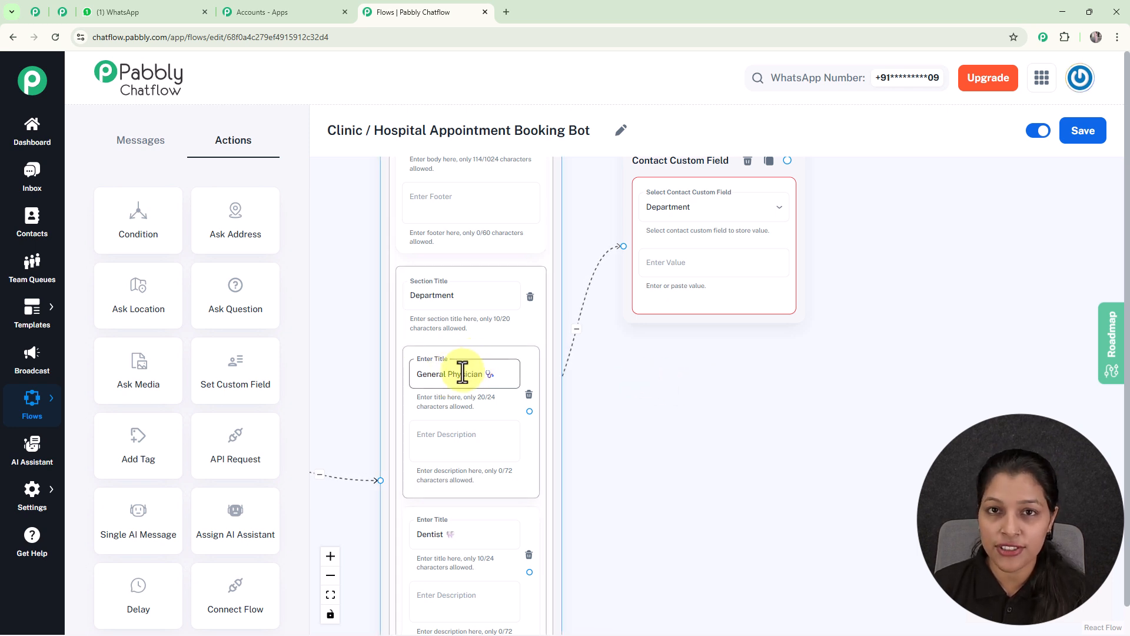
click(711, 262)
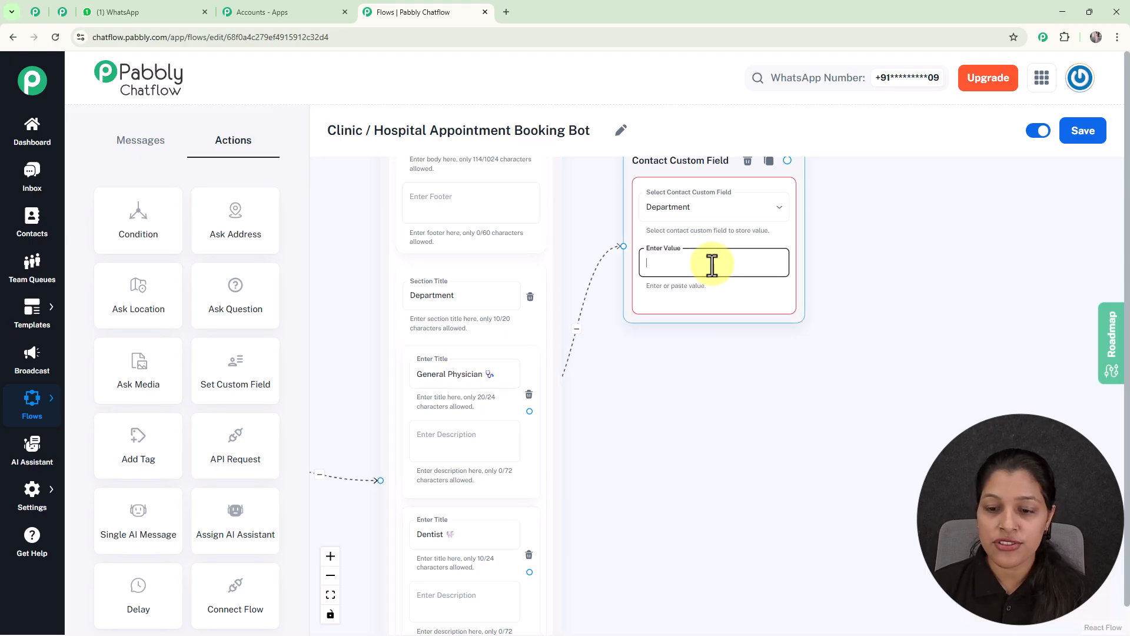
key(ctrl+v)
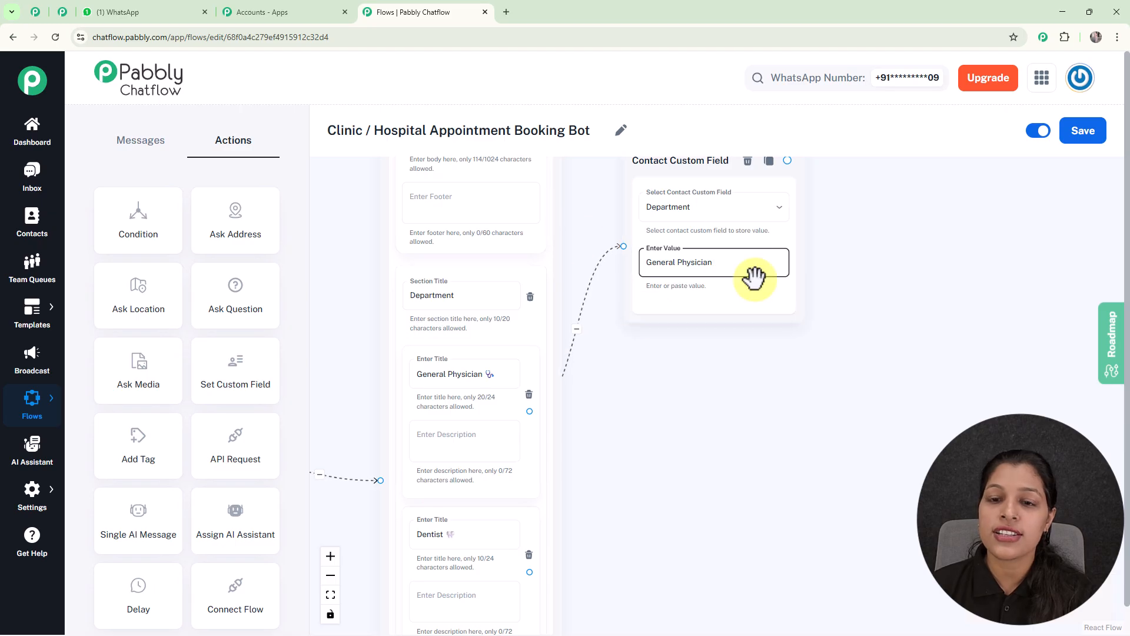
Step: Add two more Set Custom Field nodes, connected to the Dentist and Dermatologist items, storing Dentist and Dermatologist in the Department field
scroll(762, 394, down, 4)
drag(760, 395, 667, 231)
drag(232, 378, 650, 298)
drag(224, 376, 660, 472)
drag(681, 302, 636, 245)
click(687, 478)
drag(688, 478, 628, 397)
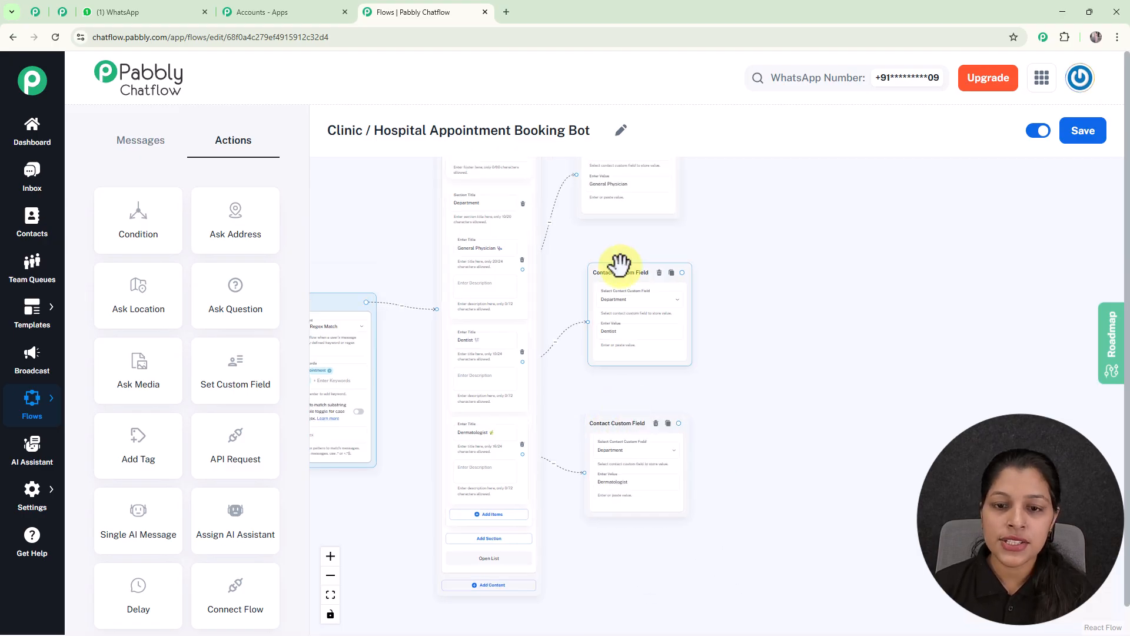
Step: Arrange the three custom field nodes in an evenly spaced column beside the list message
drag(619, 262, 610, 271)
click(662, 206)
drag(662, 205, 672, 237)
click(613, 269)
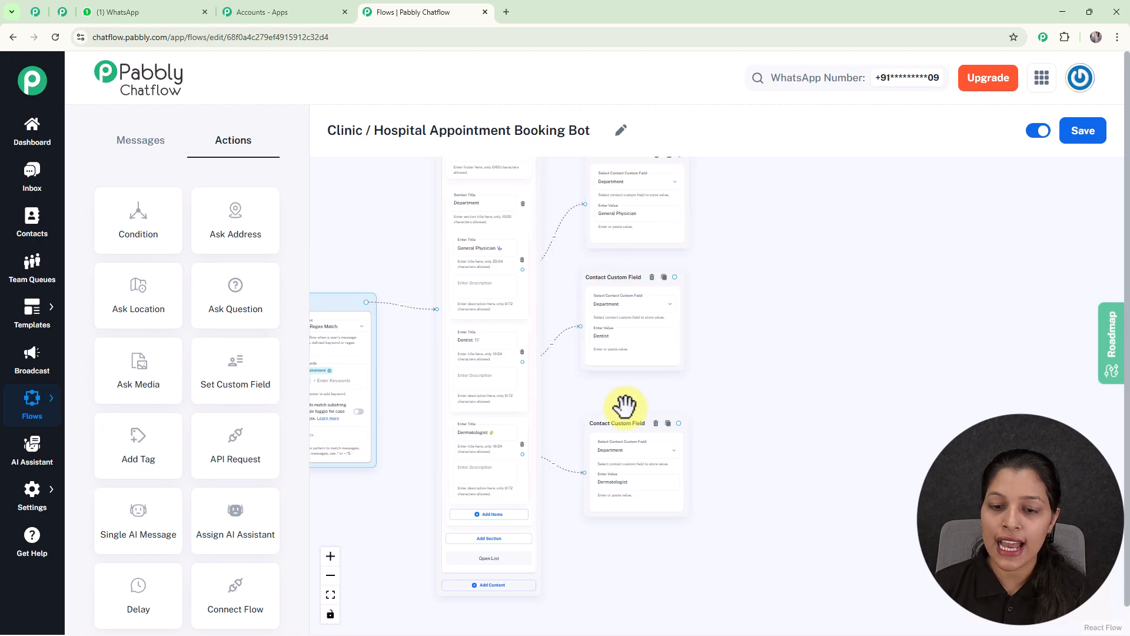
drag(616, 421, 621, 407)
click(701, 363)
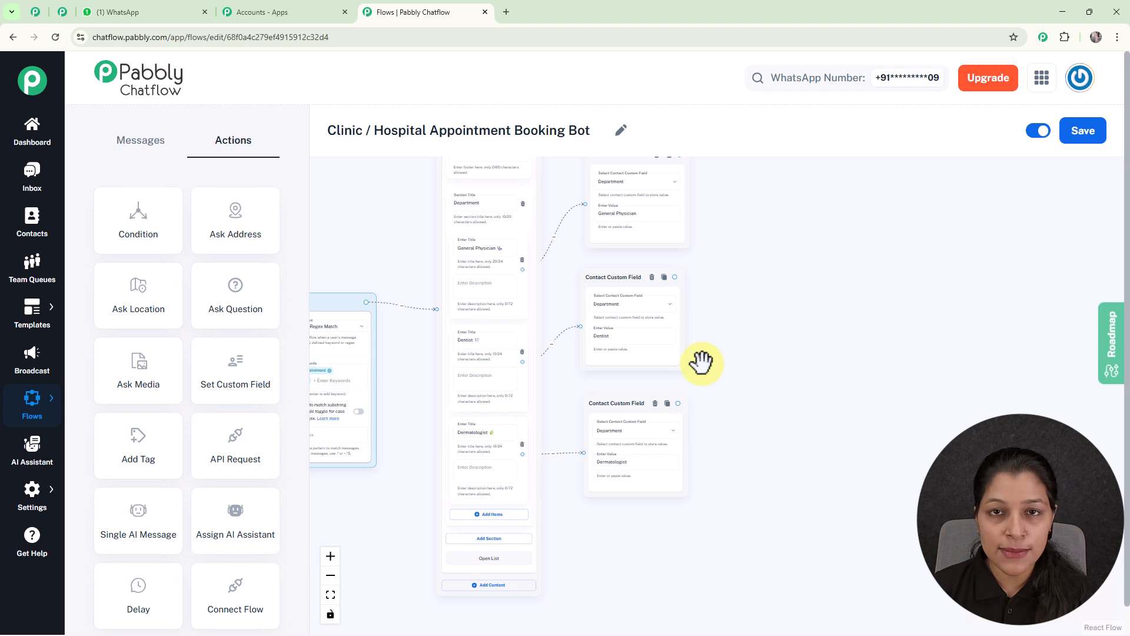
Step: Add an Ask Question action to the canvas beyond the custom field nodes
scroll(701, 363, down, 2)
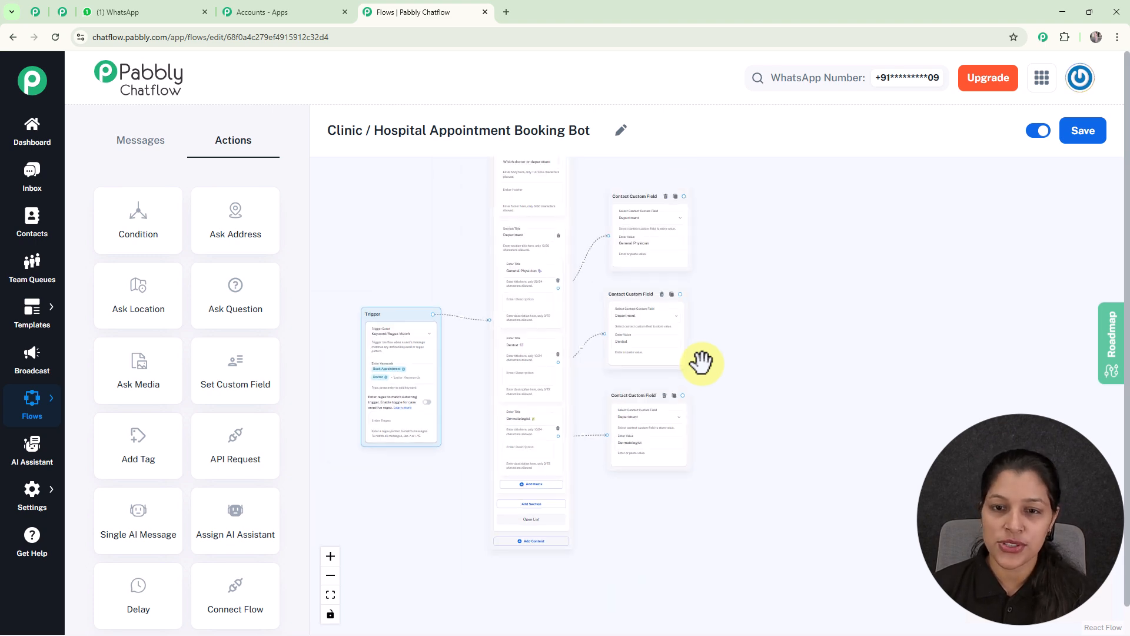
drag(745, 309, 729, 366)
scroll(531, 324, up, 4)
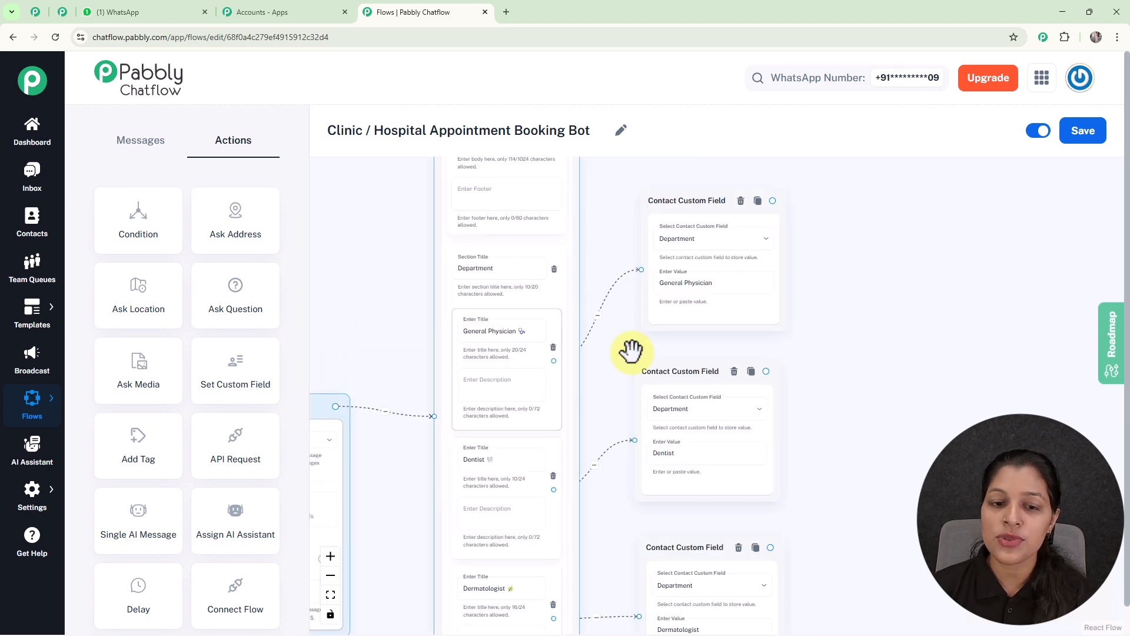
scroll(517, 336, up, 3)
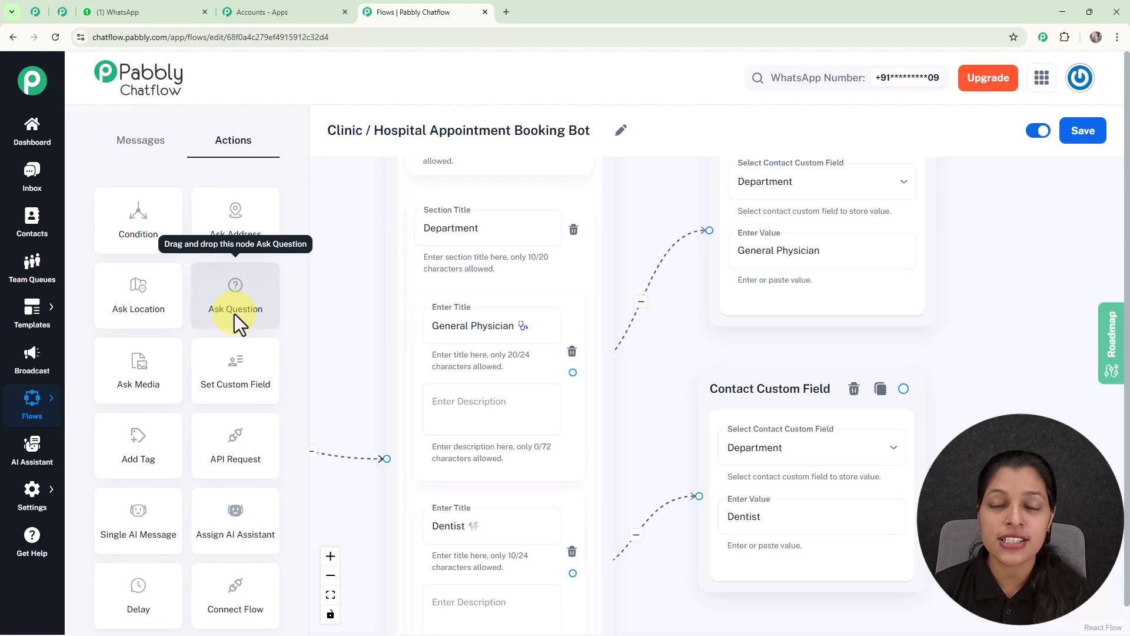
drag(238, 313, 1072, 319)
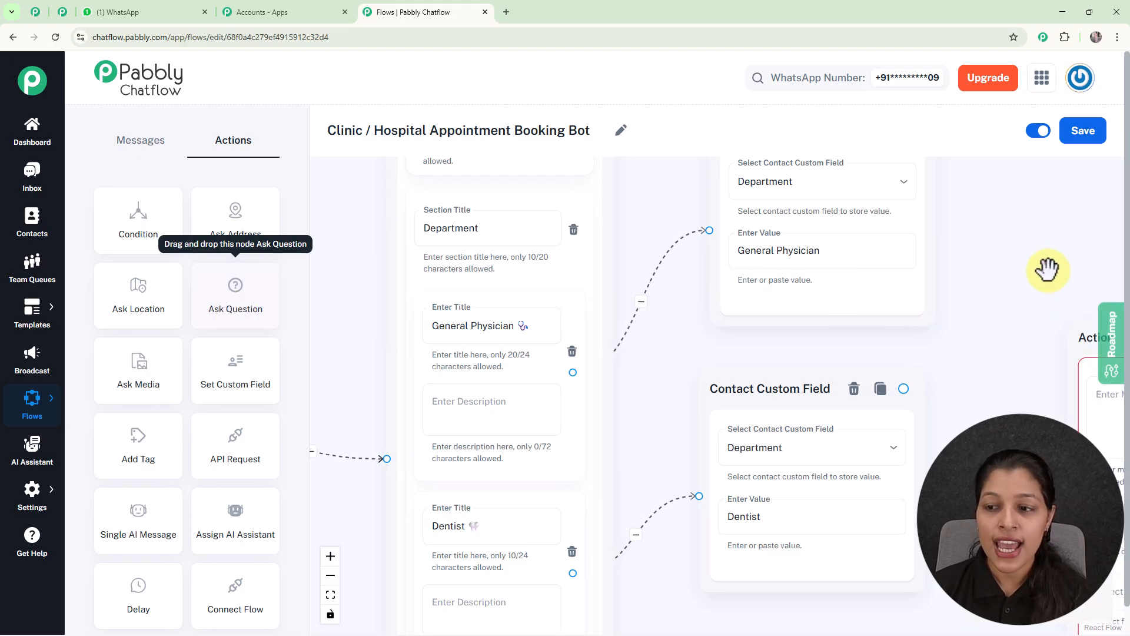
scroll(1047, 269, down, 2)
scroll(1047, 269, down, 1)
drag(1047, 270, 629, 277)
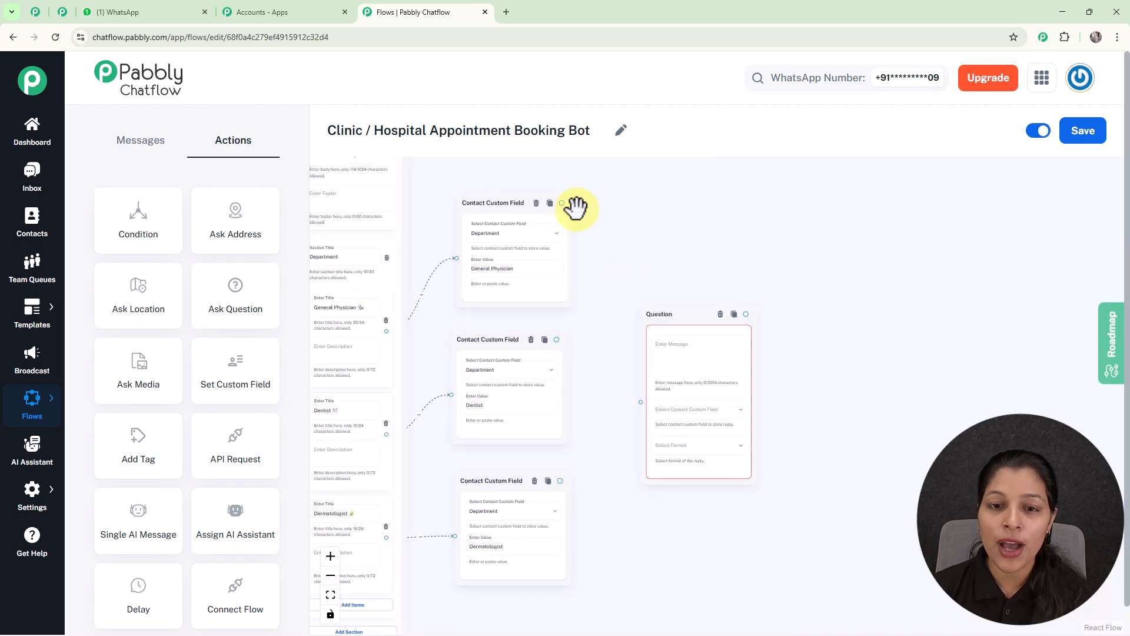
Step: Connect the General Physician, Dentist and Dermatologist custom field nodes to the Question node
drag(562, 202, 641, 395)
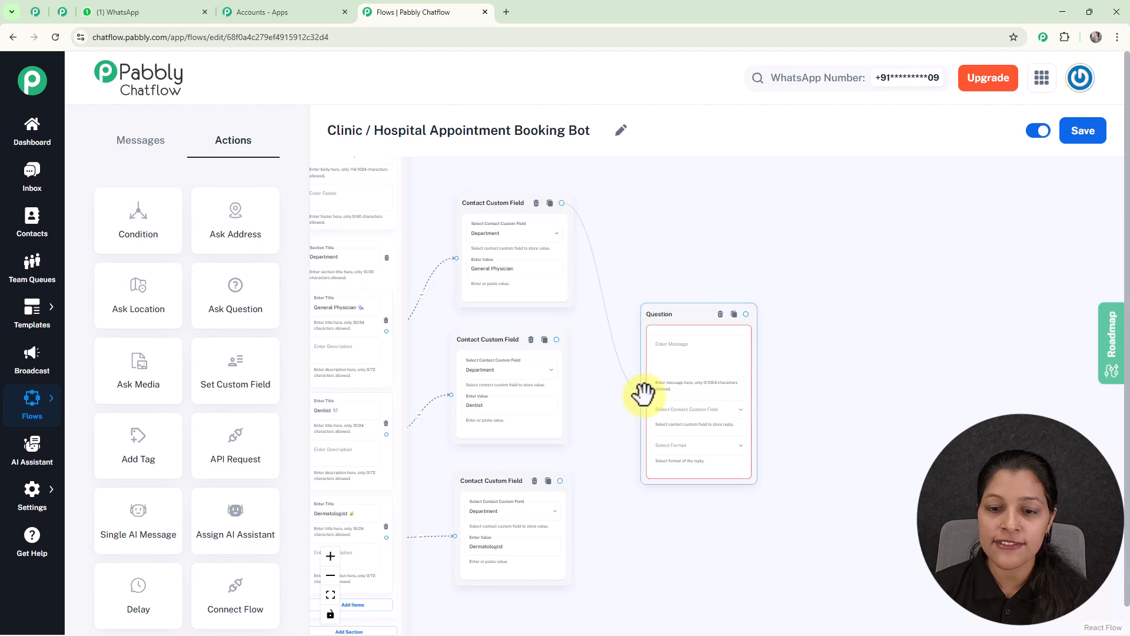
click(559, 339)
drag(557, 339, 641, 402)
click(555, 475)
drag(560, 481, 644, 404)
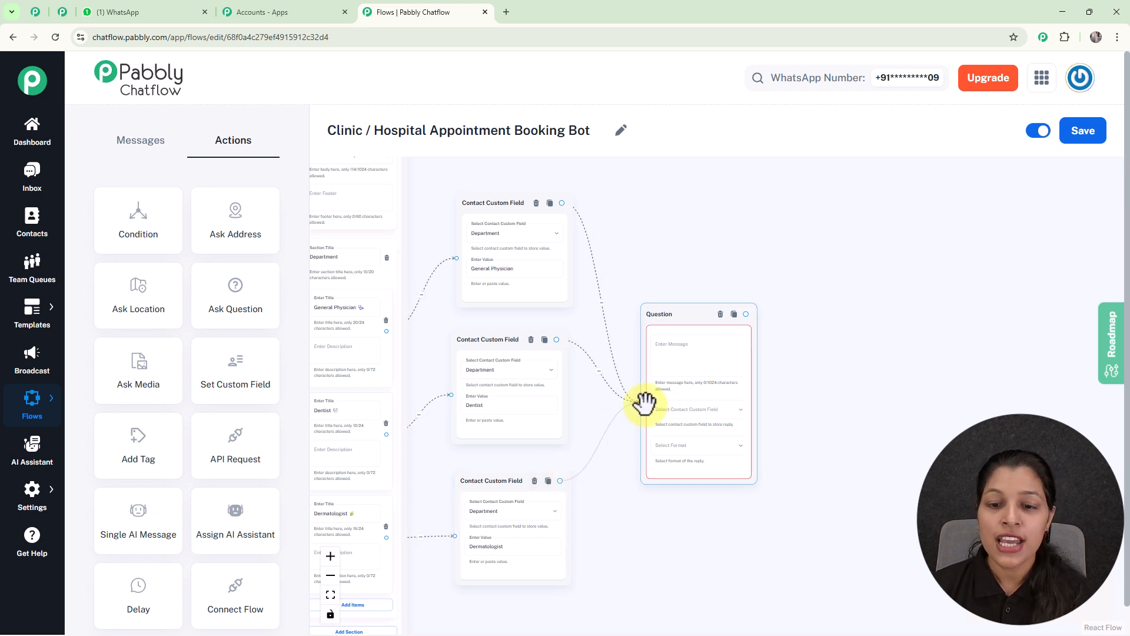
Step: Set the Question node's message to "Please provide your Full Name" with an emoji, storing the reply in FullName with format Any
scroll(699, 366, up, 4)
scroll(685, 331, up, 1)
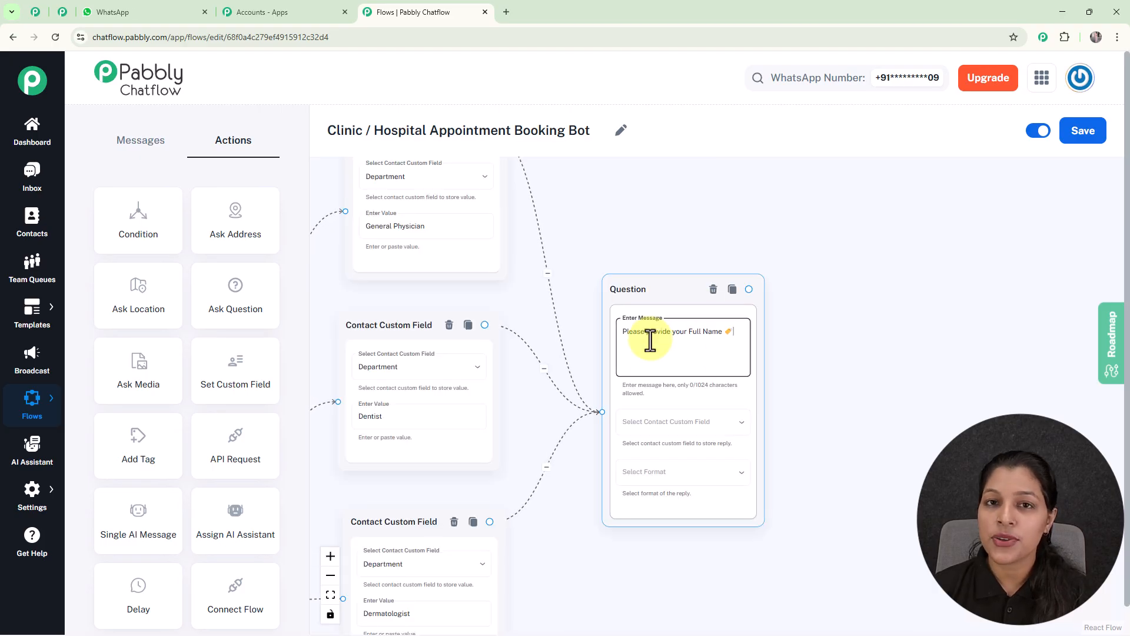
drag(803, 353, 752, 276)
click(591, 353)
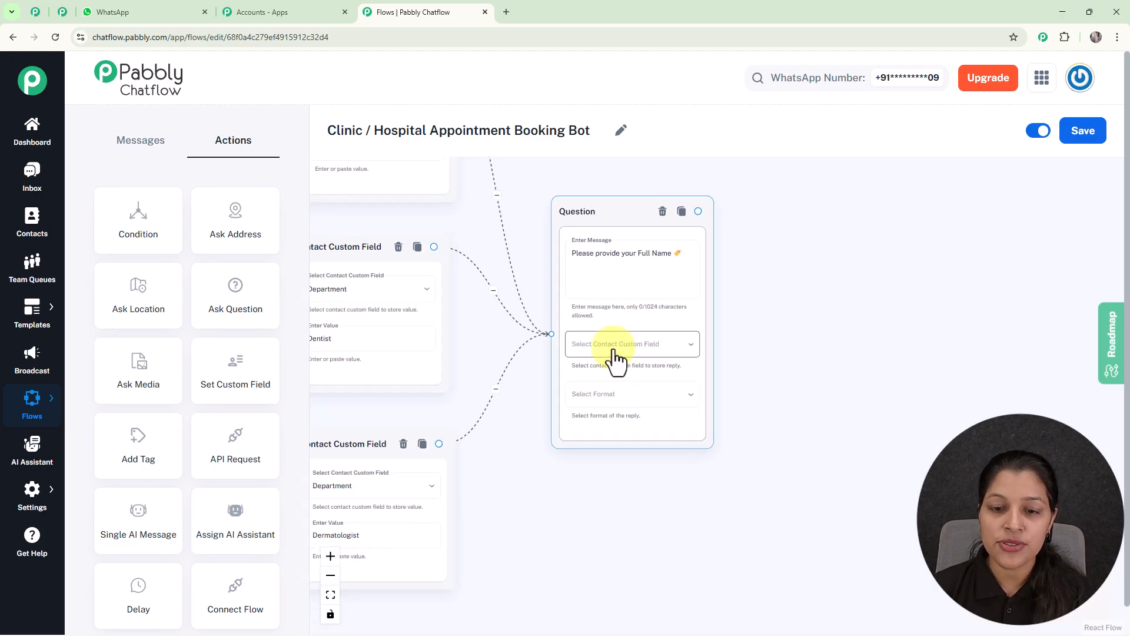
click(614, 354)
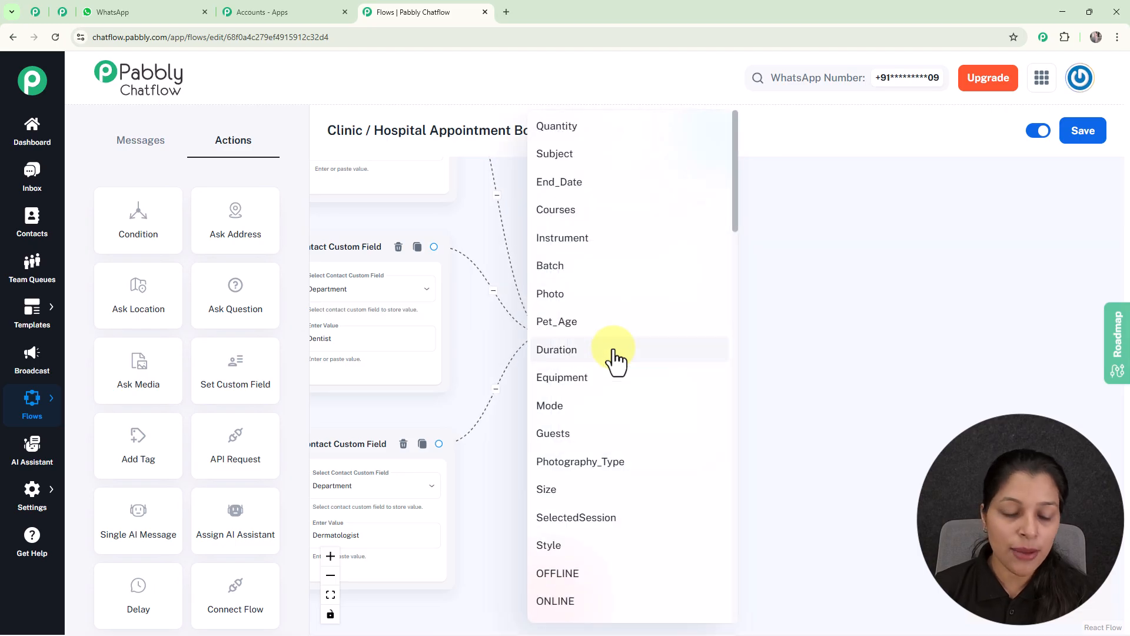
scroll(615, 354, down, 15)
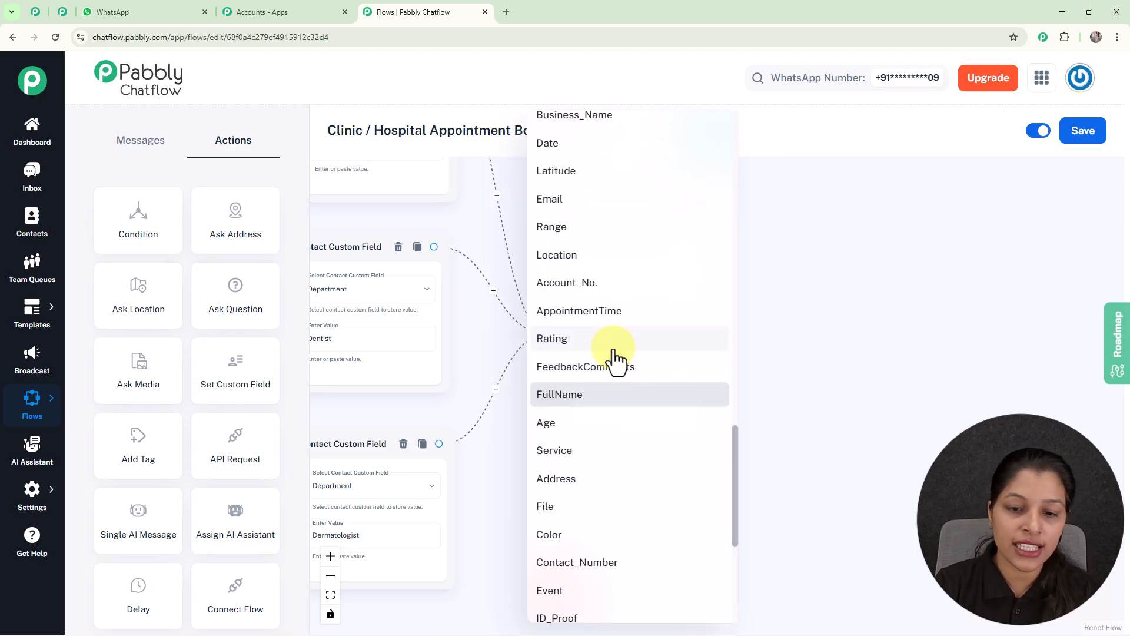
click(619, 395)
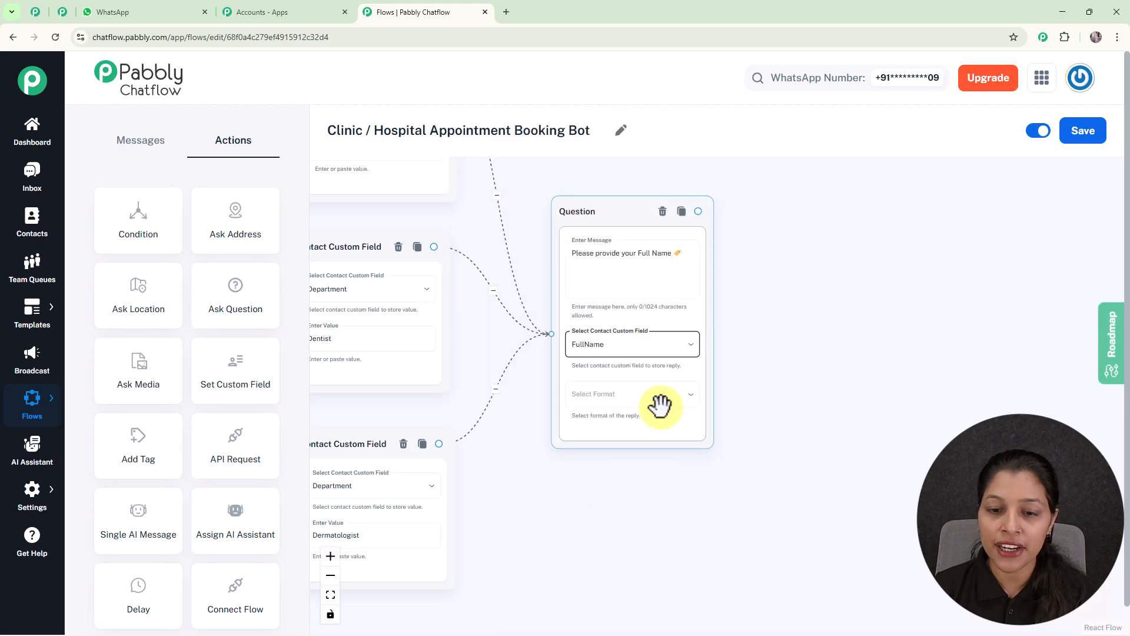
click(627, 396)
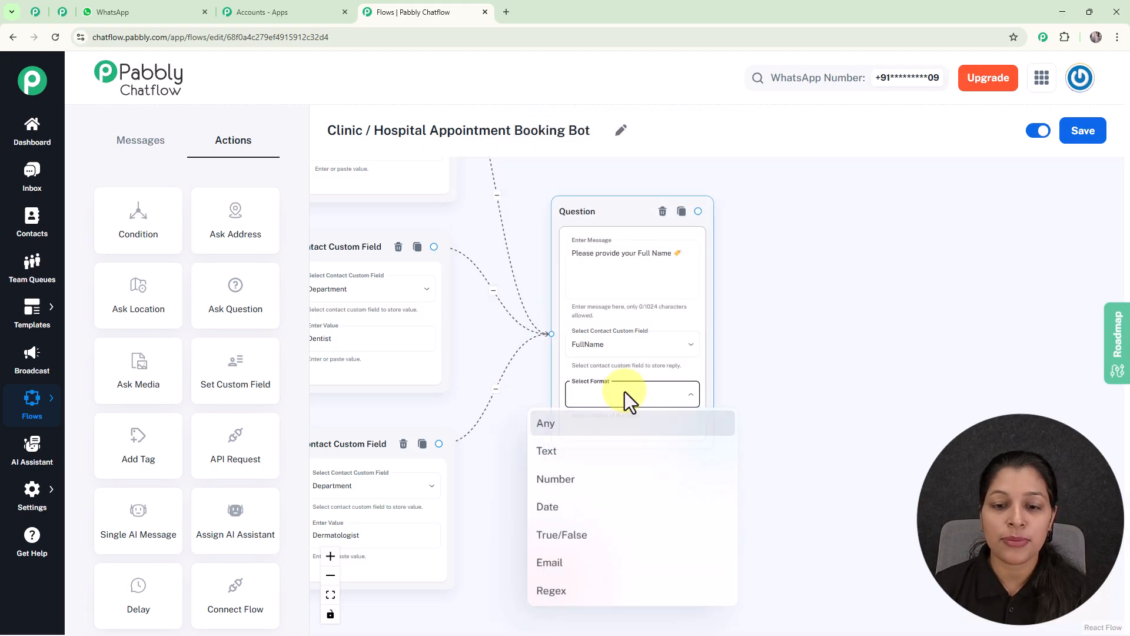
click(571, 427)
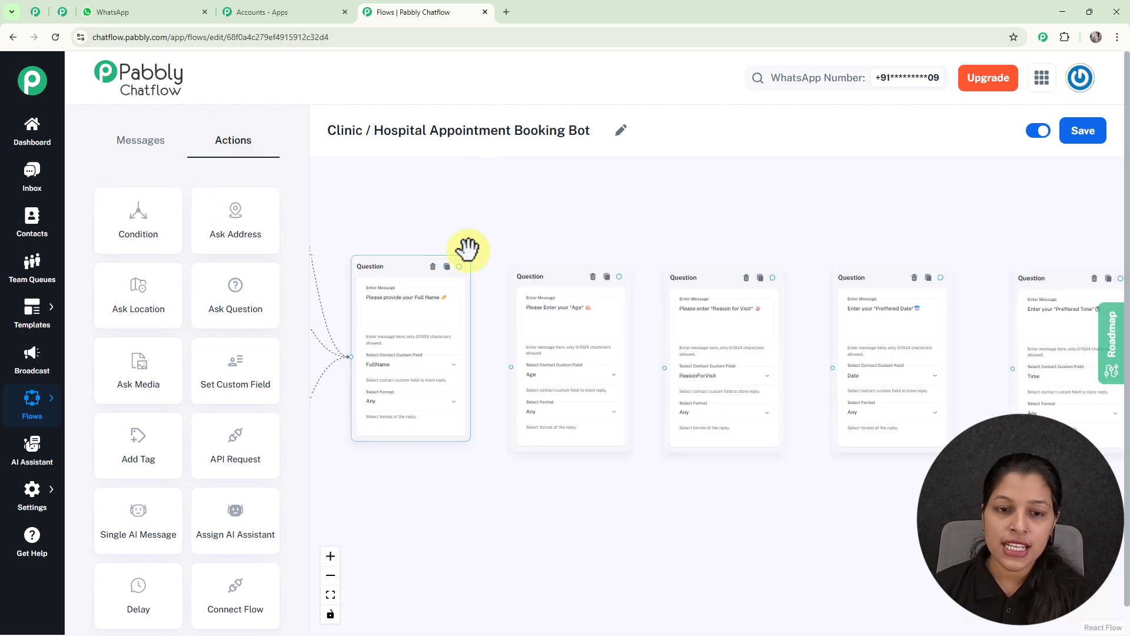
Step: Connect the Question nodes in sequence: Full Name, Age, Reason for Visit, Preferred Date and Preferred Time
scroll(468, 250, up, 3)
drag(553, 250, 580, 195)
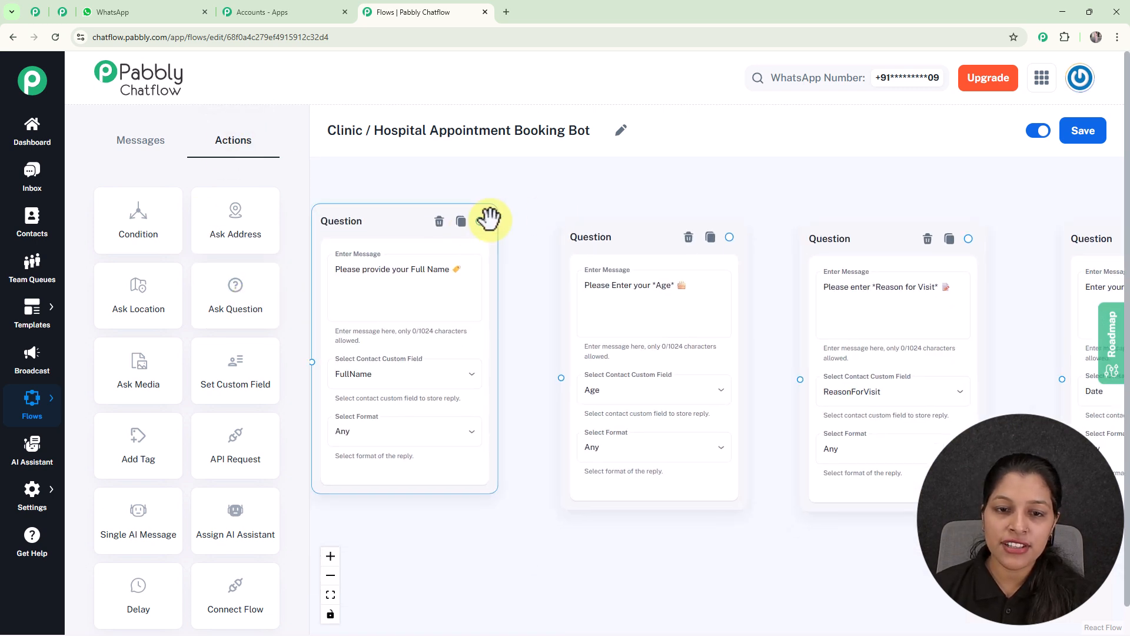
drag(494, 231, 562, 379)
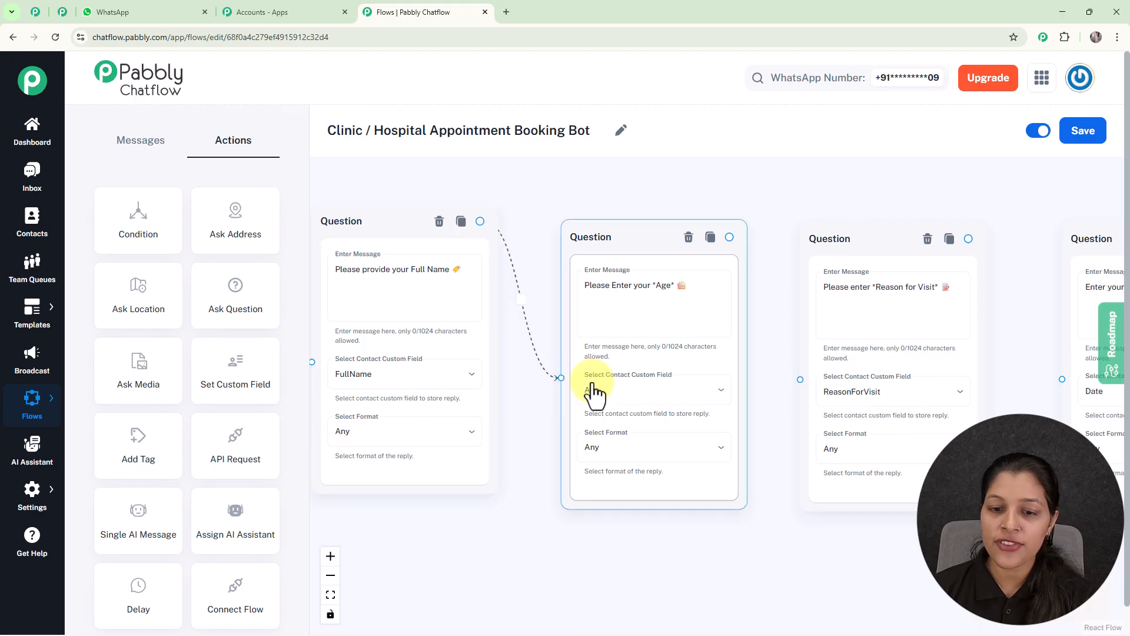
drag(731, 237, 800, 383)
drag(1010, 285, 707, 258)
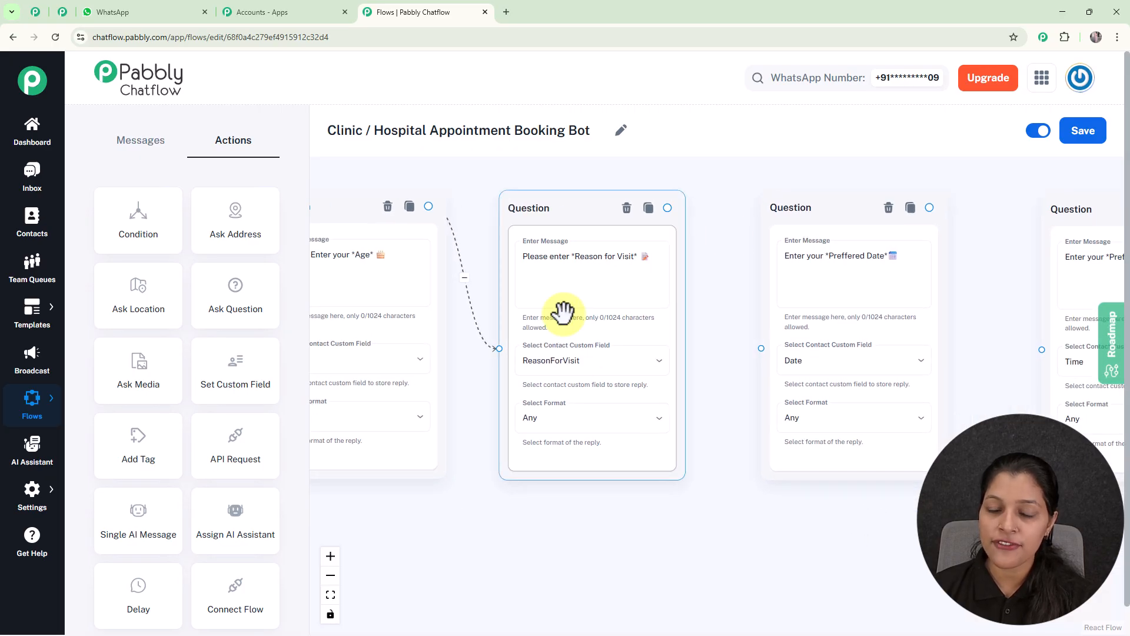
drag(667, 209, 761, 348)
drag(1016, 281, 911, 262)
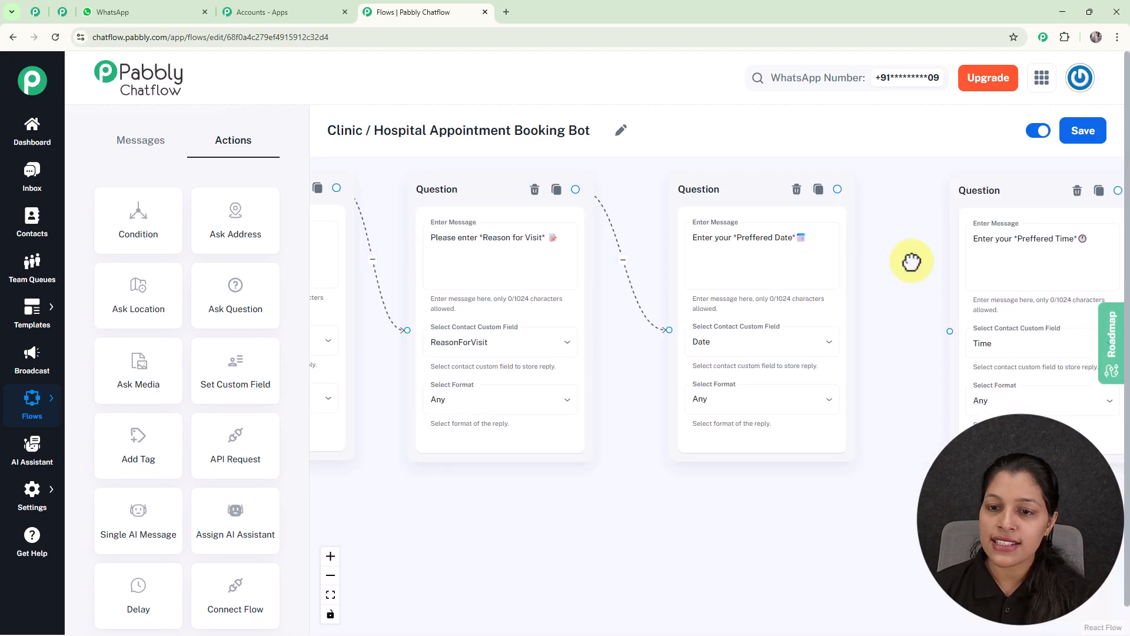
drag(838, 189, 951, 330)
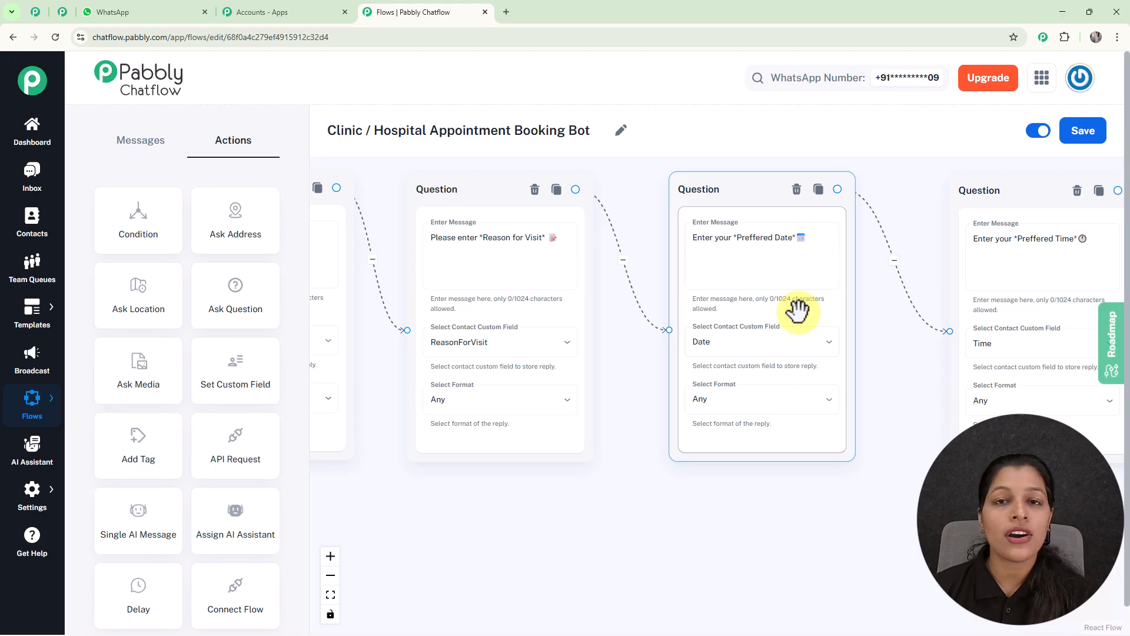
Step: Set the Preferred Date question's reply format to Date, with 2 attempts and the error message "Please enter a valid date in DD/MM/YYYY format"
click(812, 411)
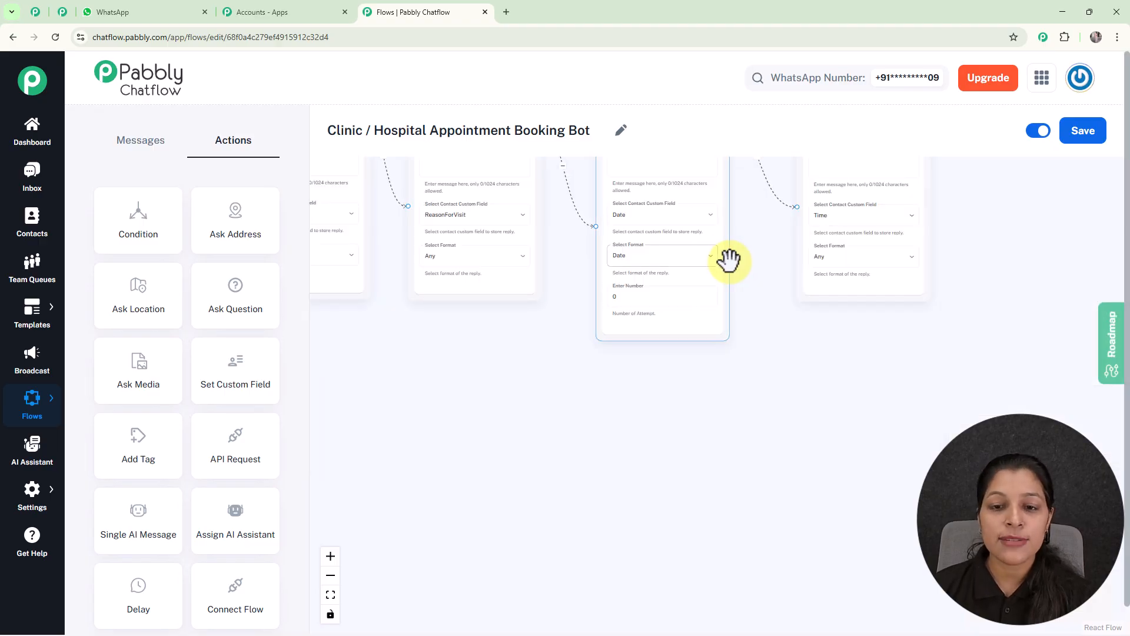
scroll(729, 259, up, 3)
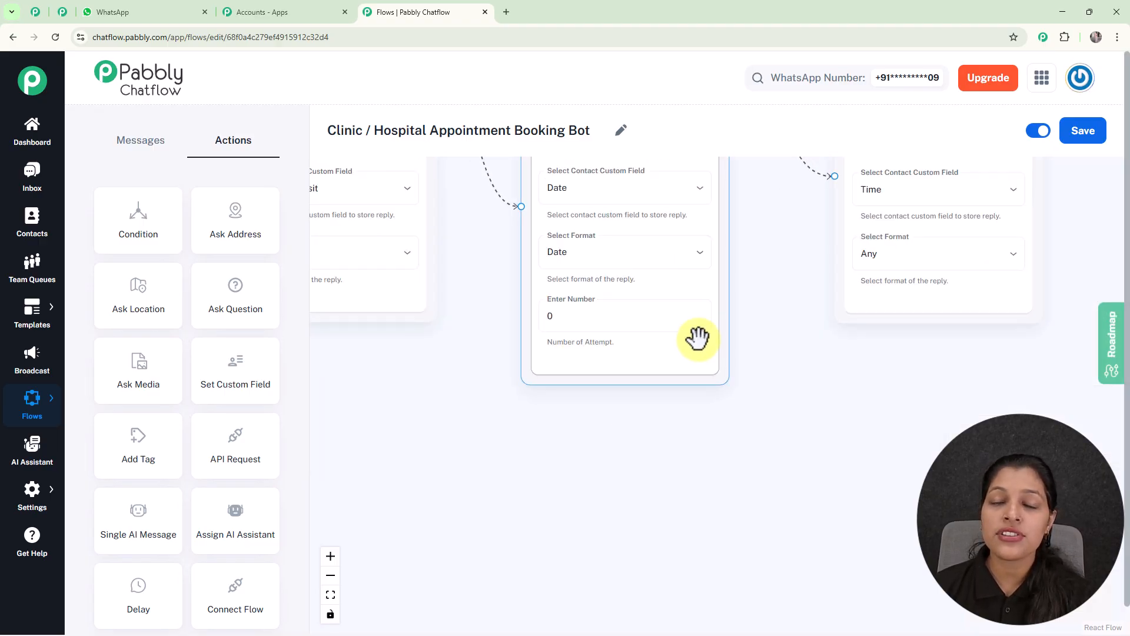
scroll(698, 338, down, 1)
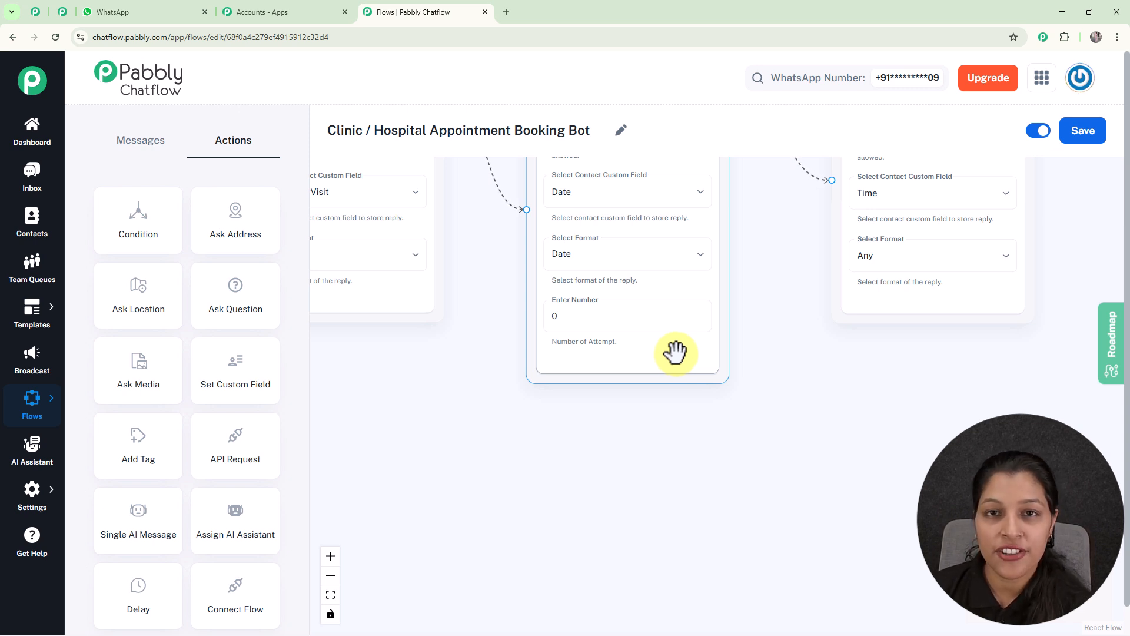
click(623, 321)
key(BackSpace)
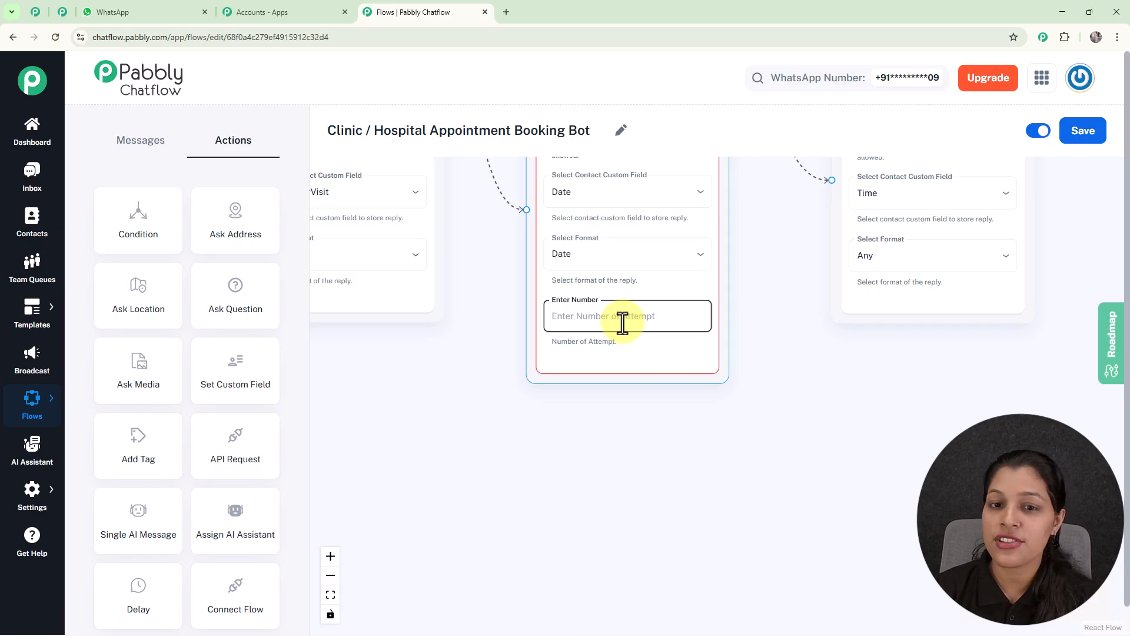
text(2)
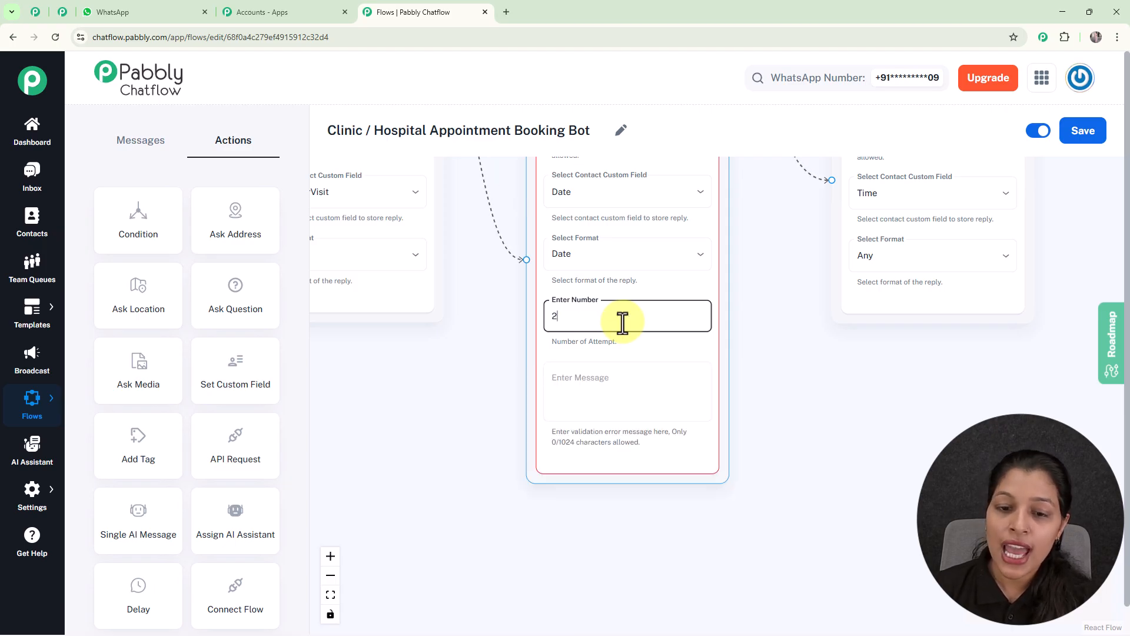
click(628, 377)
text(Please enter a valid date in DD/MM/YYYY format)
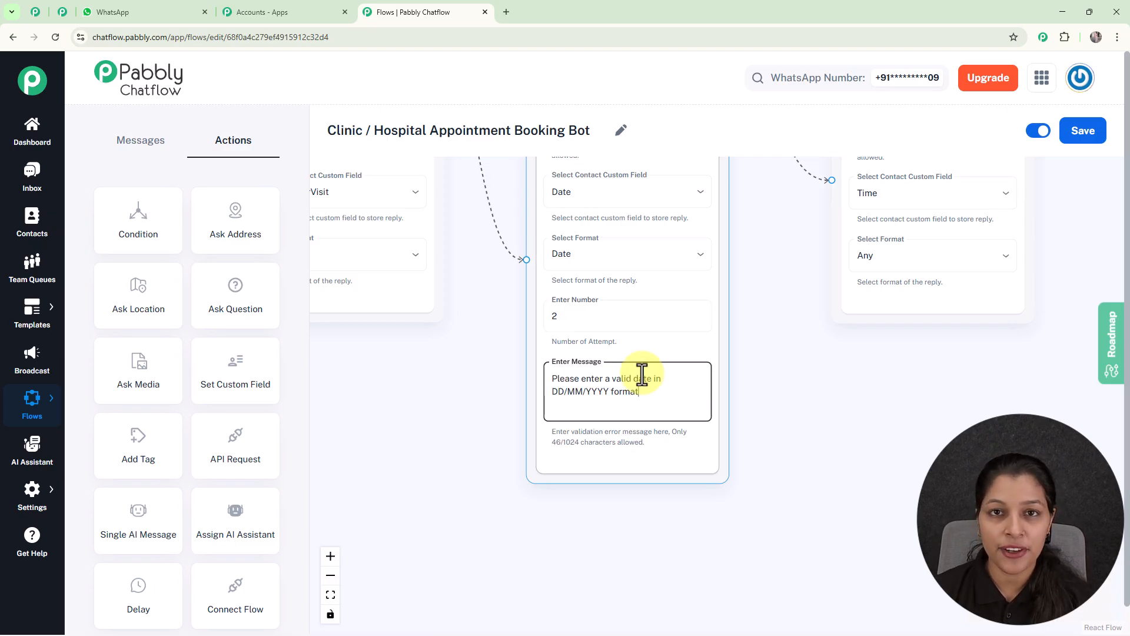
scroll(642, 374, down, 2)
click(736, 390)
drag(757, 378, 593, 477)
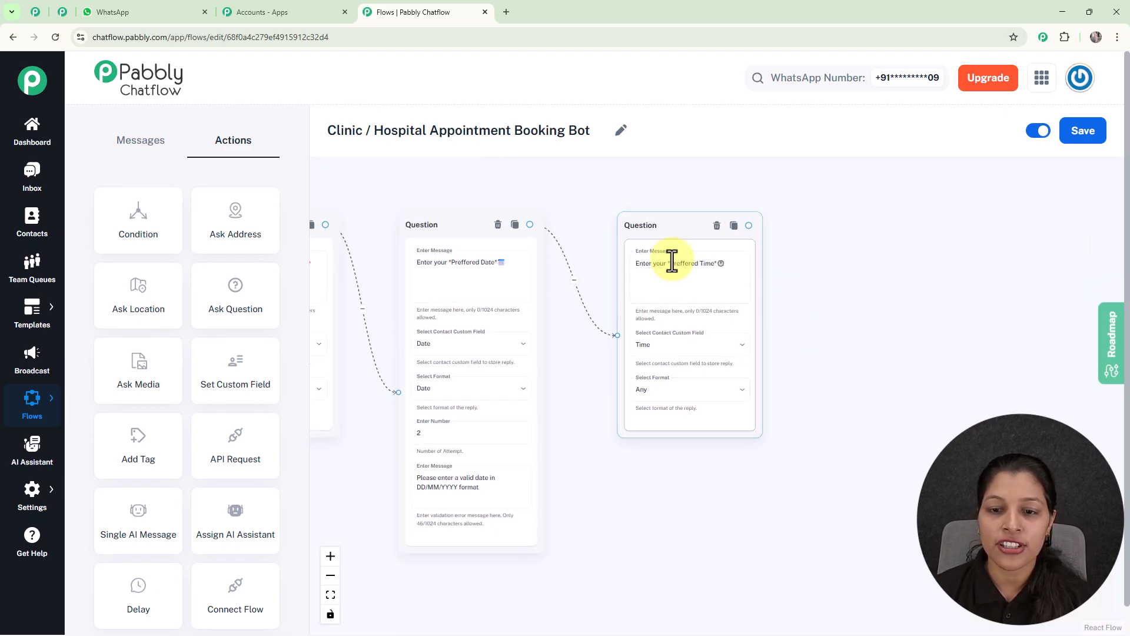
Step: Add a Text Button node connected from the Preferred Time question, with an "Appointment Confirmed" message listing booking details through custom field variables
scroll(828, 295, down, 3)
drag(826, 298, 1017, 351)
drag(683, 237, 797, 255)
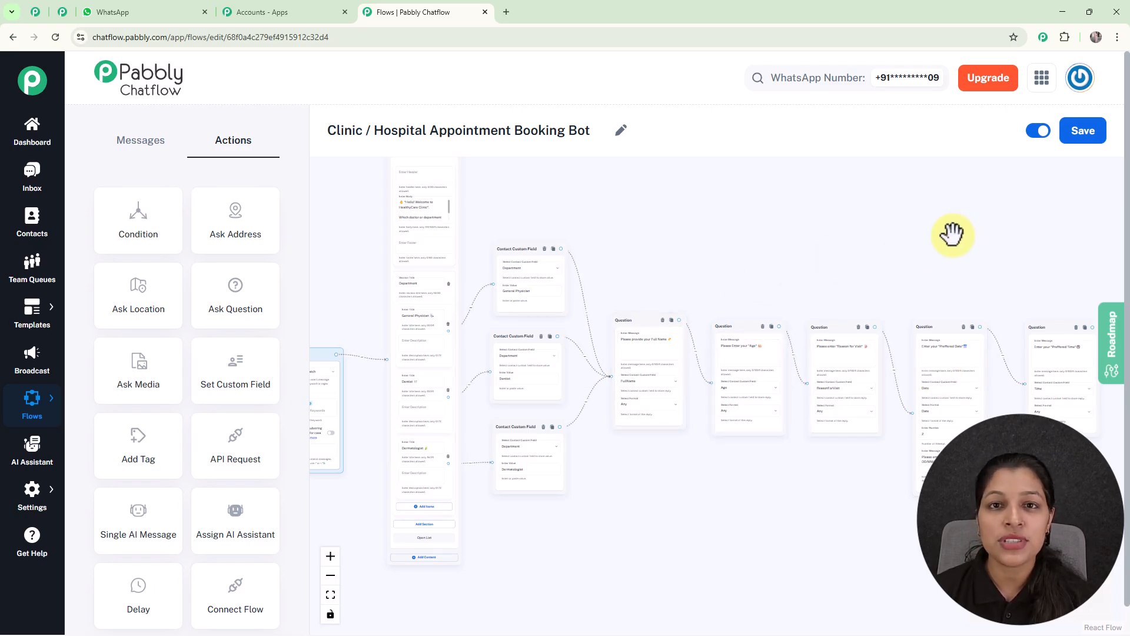
drag(952, 234, 682, 175)
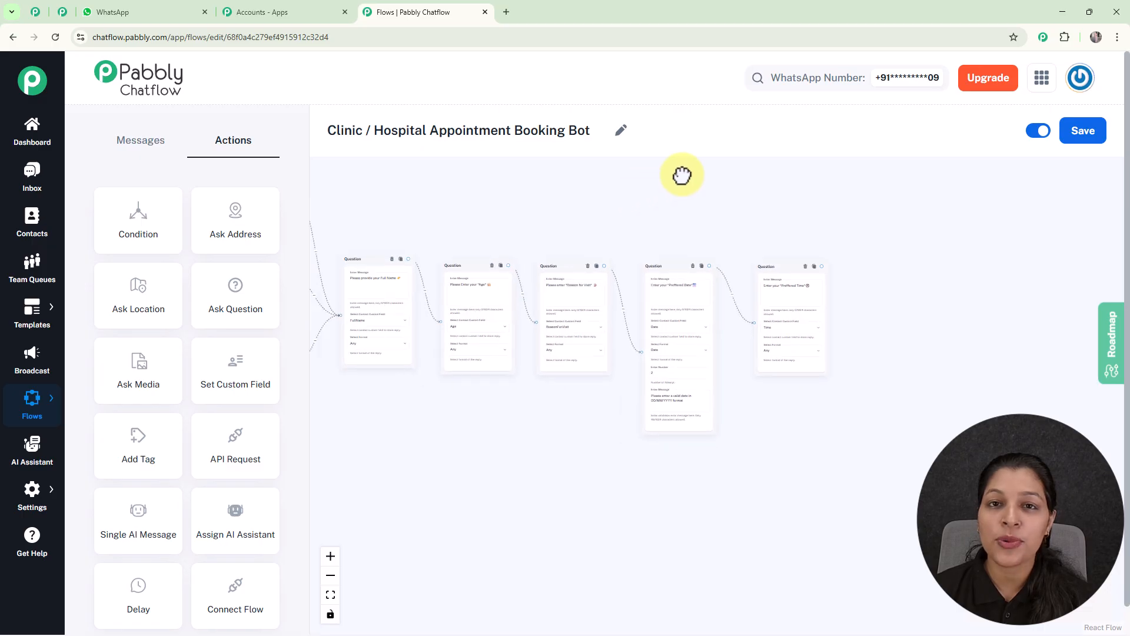
scroll(724, 199, up, 5)
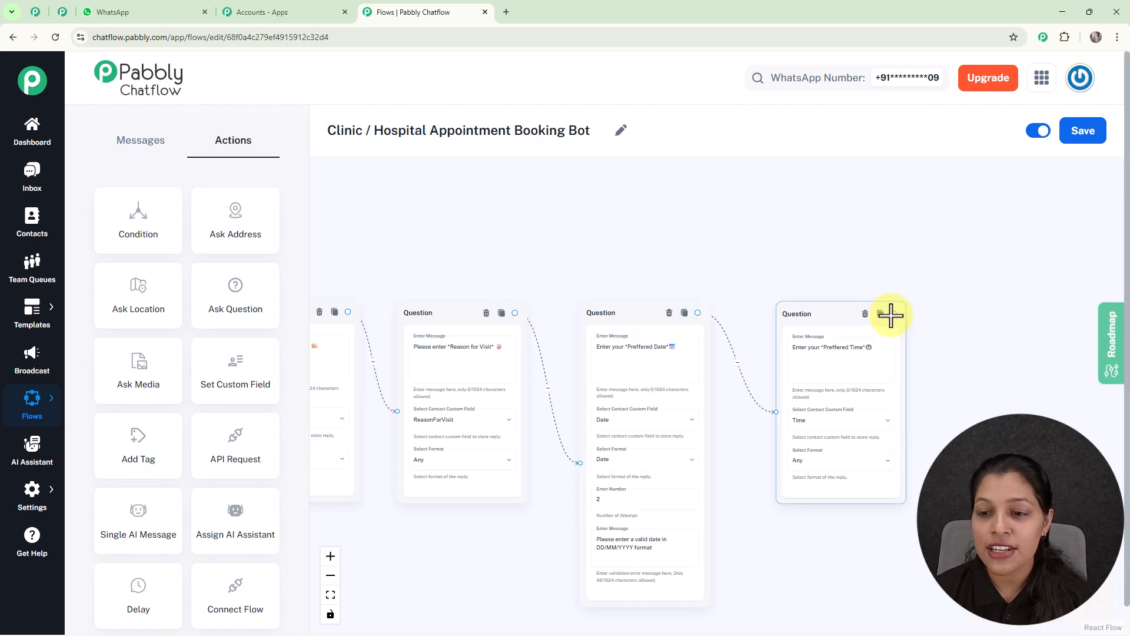
drag(894, 314, 968, 384)
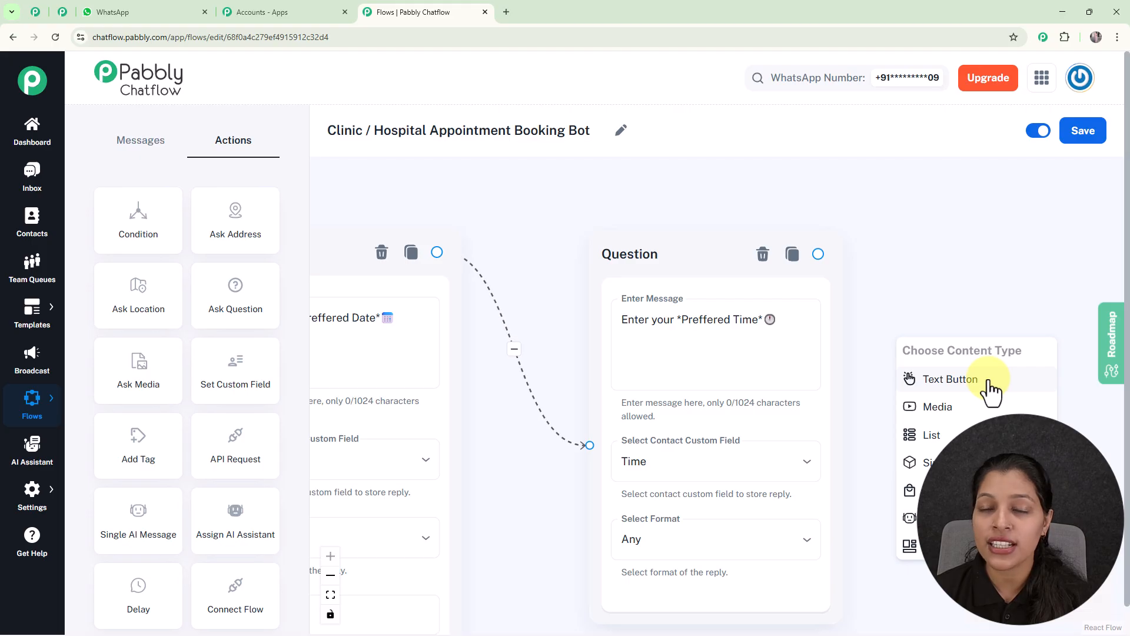
click(991, 384)
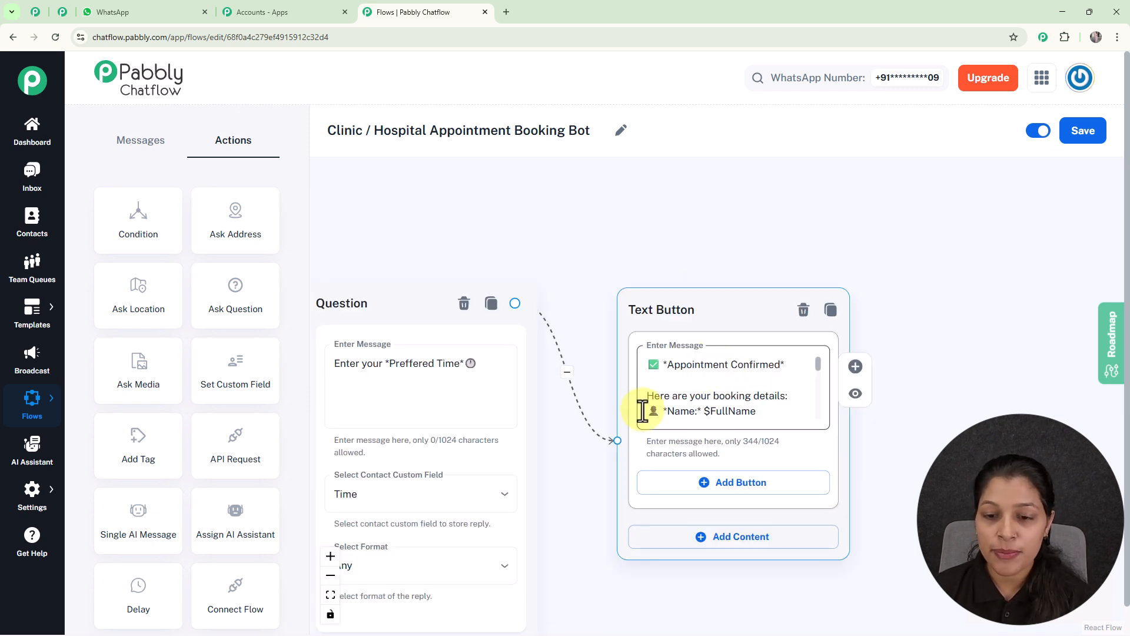
Step: Review the chain of nodes from the department custom fields through the patient questions to the confirmation message
scroll(728, 380, down, 1)
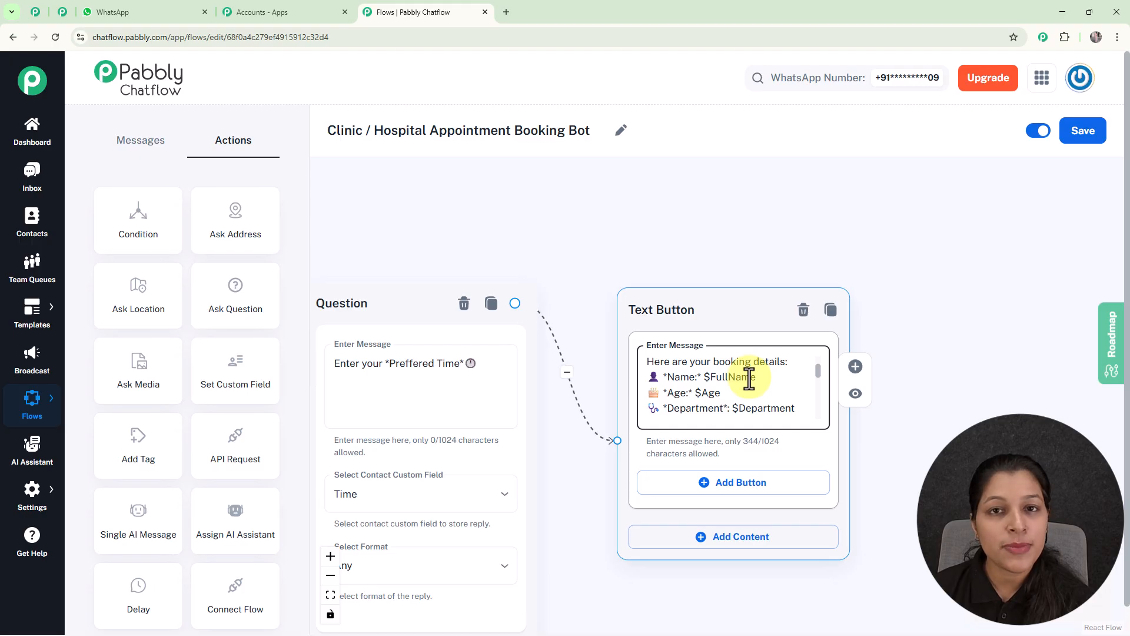
scroll(749, 379, down, 6)
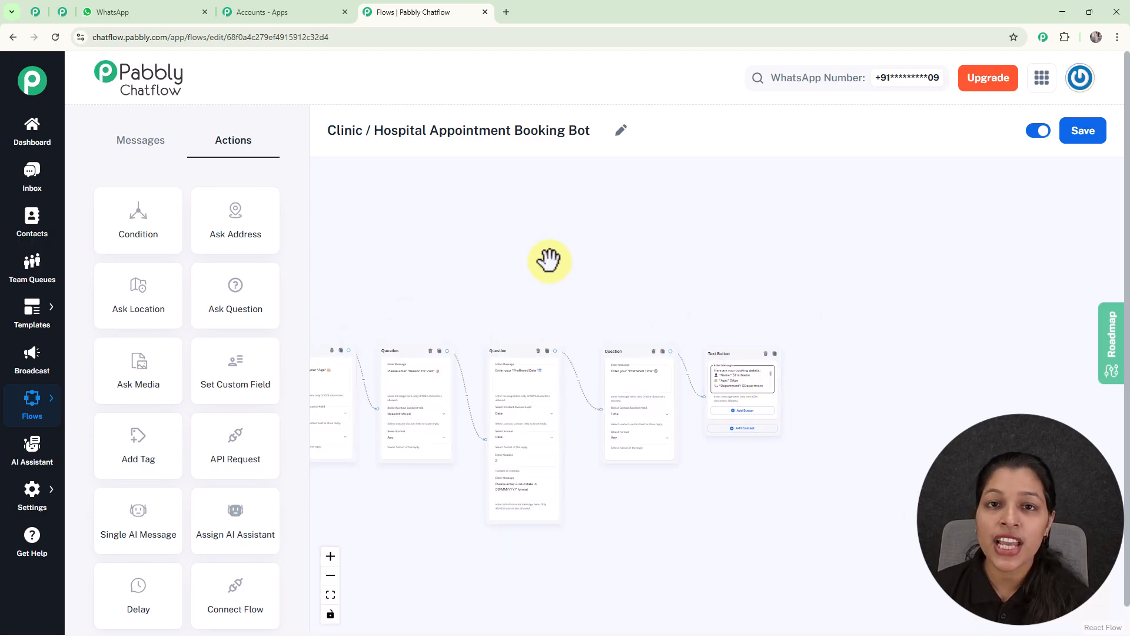
scroll(530, 260, down, 2)
scroll(664, 293, up, 8)
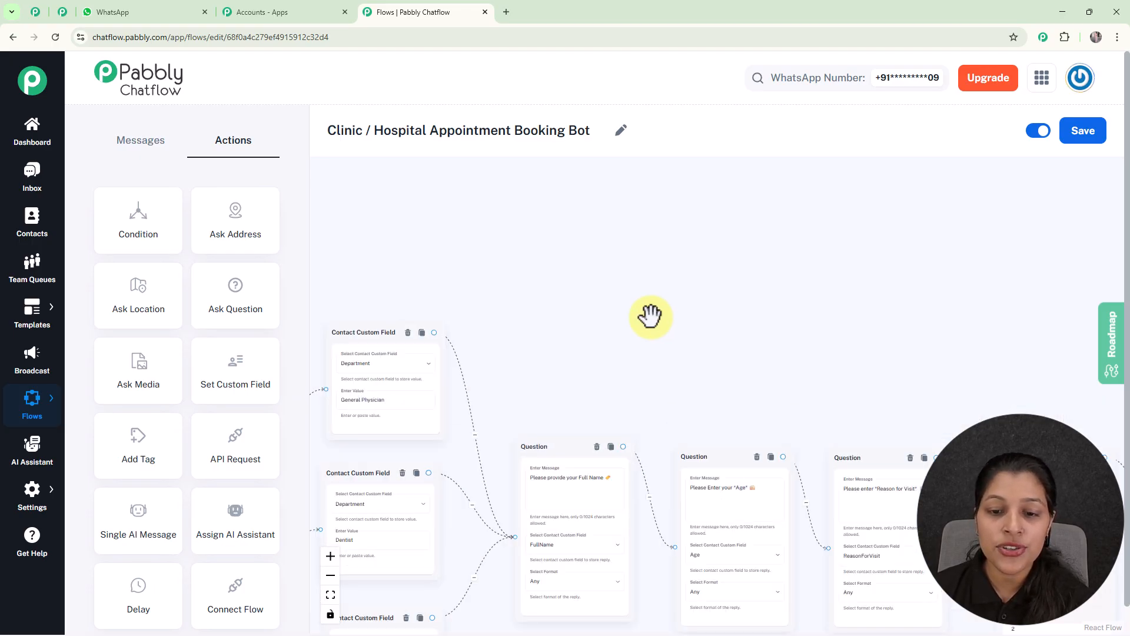
drag(621, 358, 636, 220)
click(626, 398)
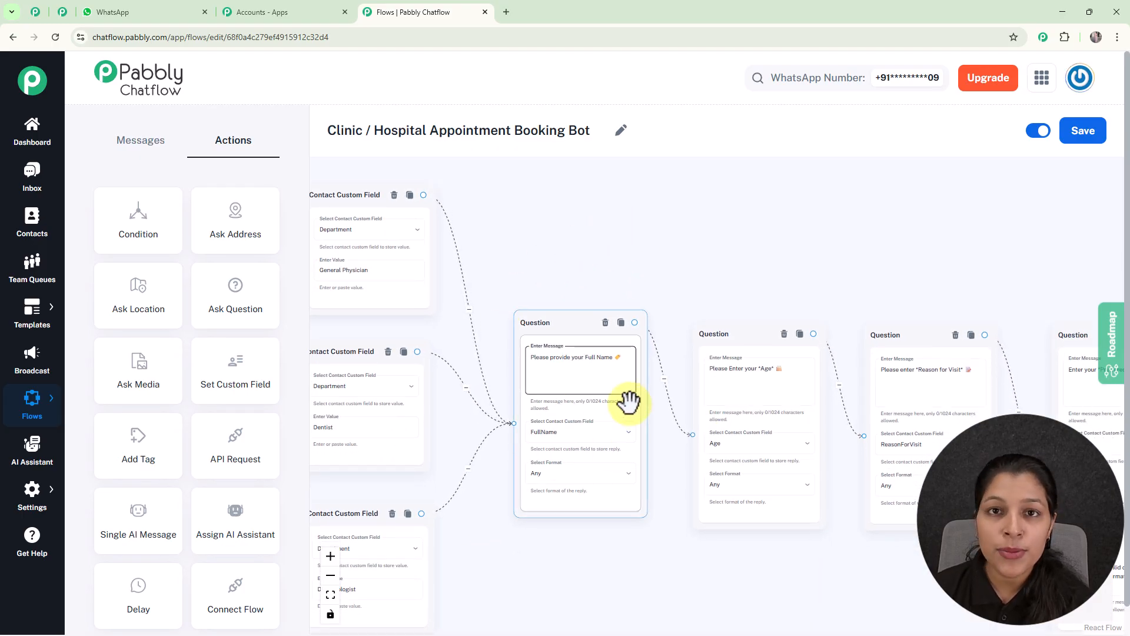
scroll(619, 399, down, 3)
click(890, 257)
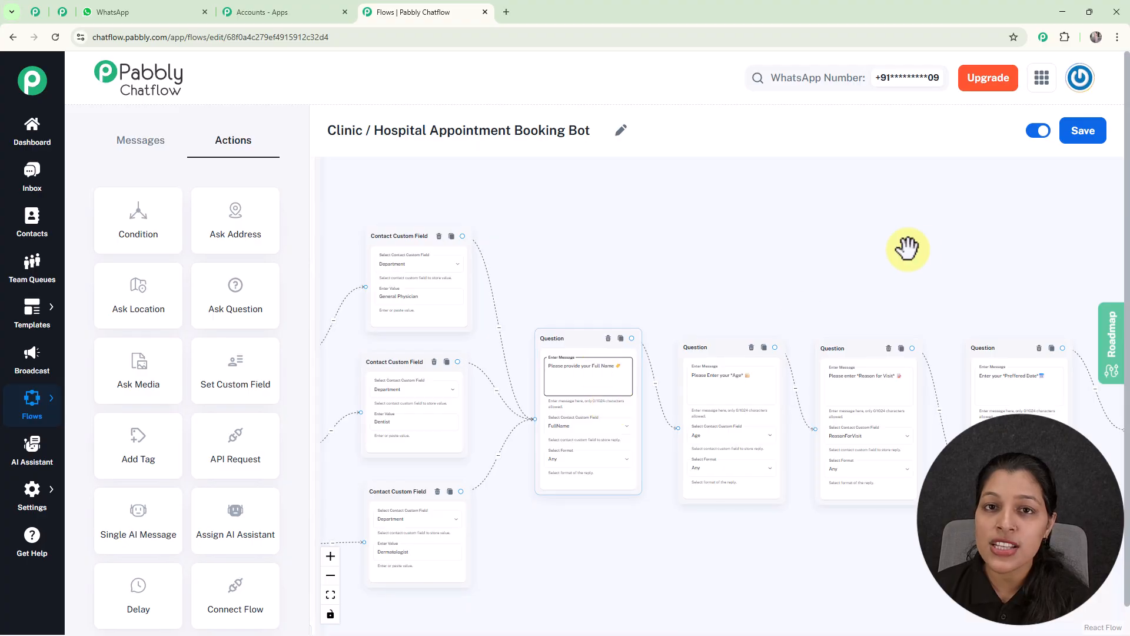
drag(904, 250, 410, 181)
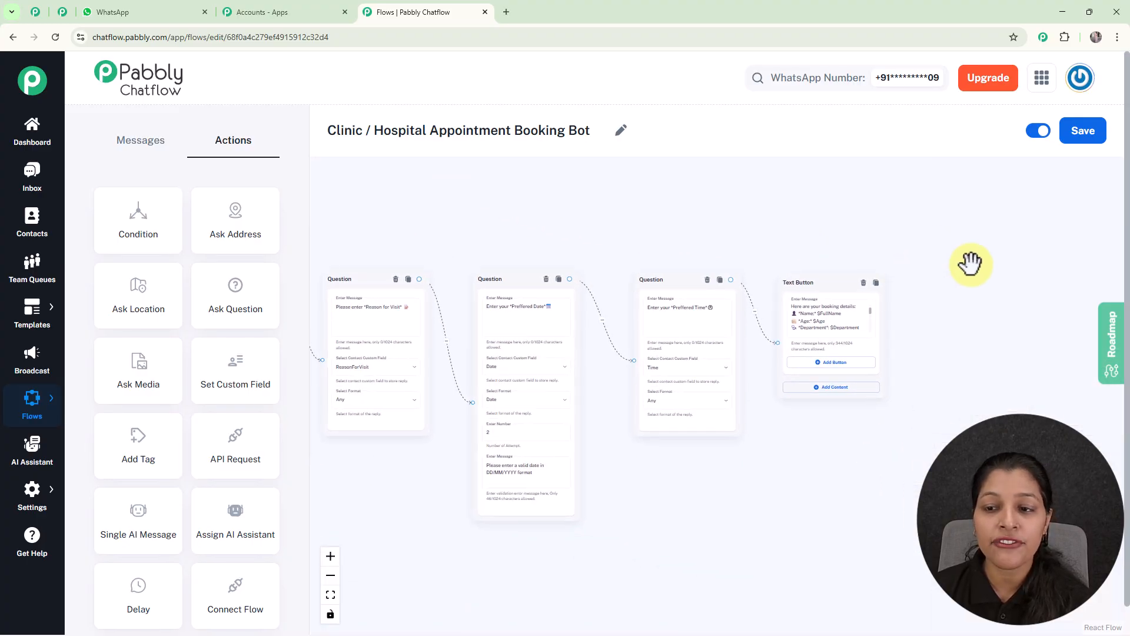
drag(969, 262, 861, 268)
Step: Read through the confirmation message's booking variables and closing text, and look over the complete flow from the trigger onward
scroll(842, 295, up, 3)
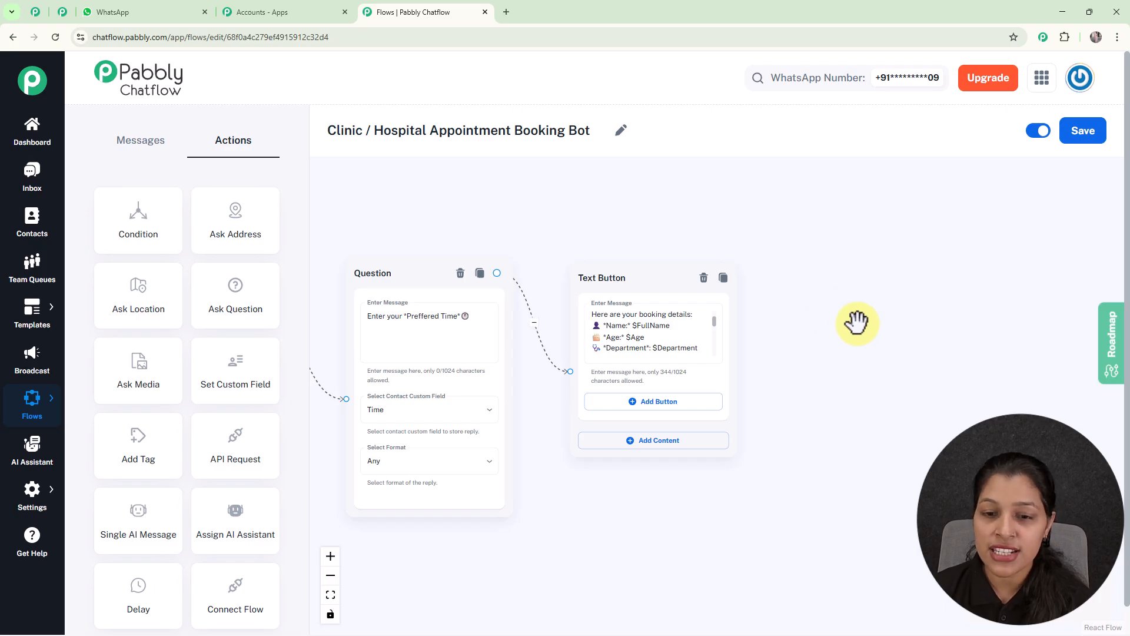
scroll(854, 320, up, 3)
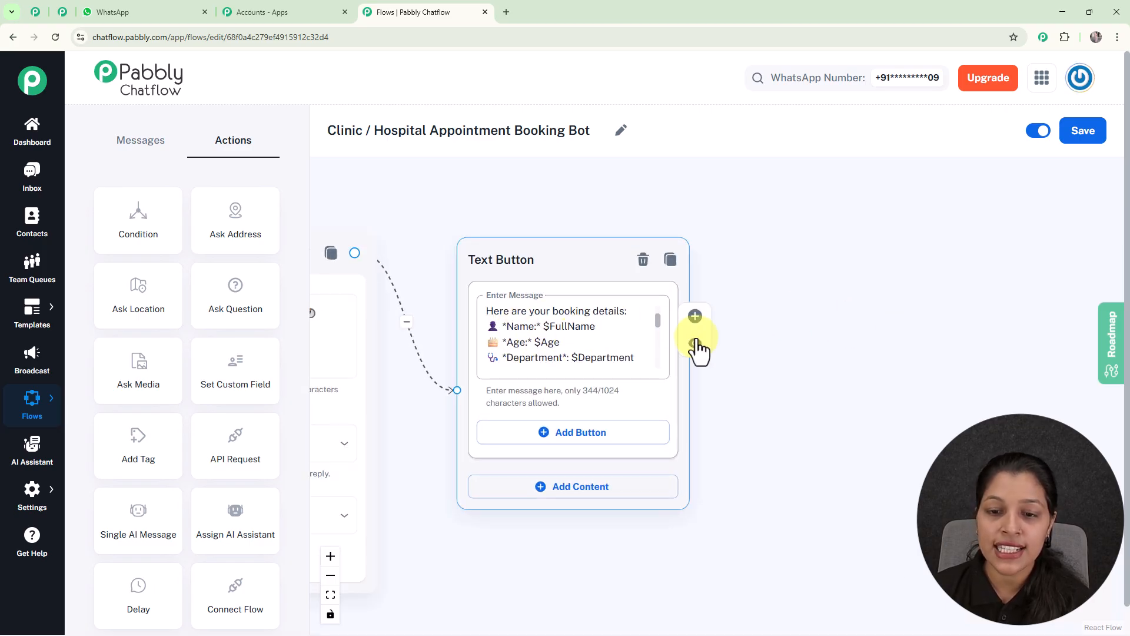
scroll(658, 336, down, 4)
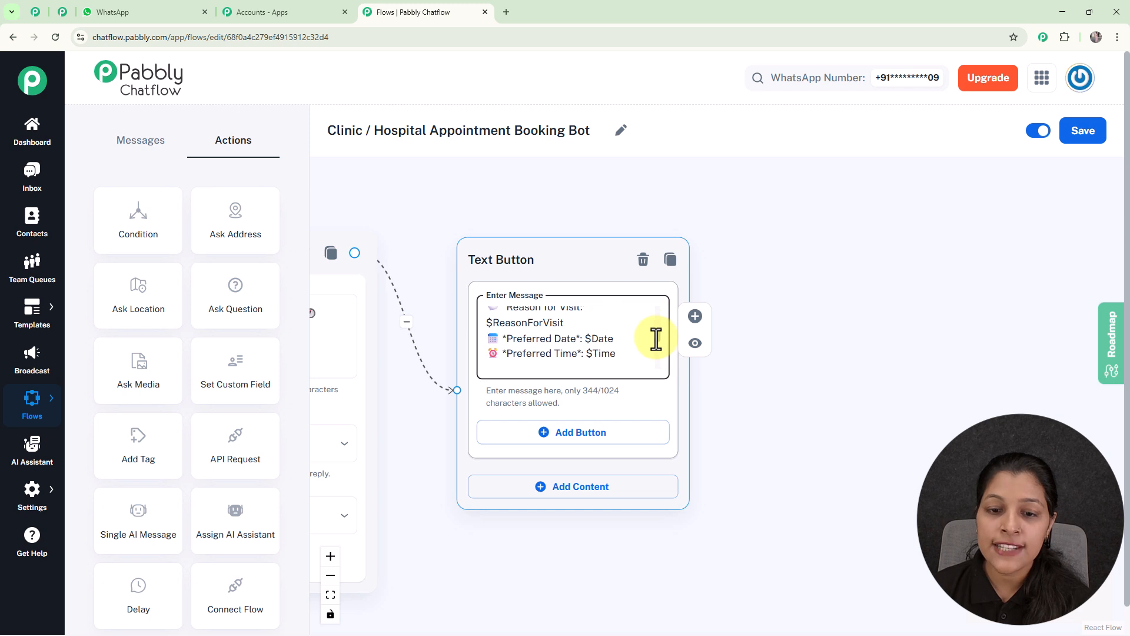
scroll(656, 352, down, 1)
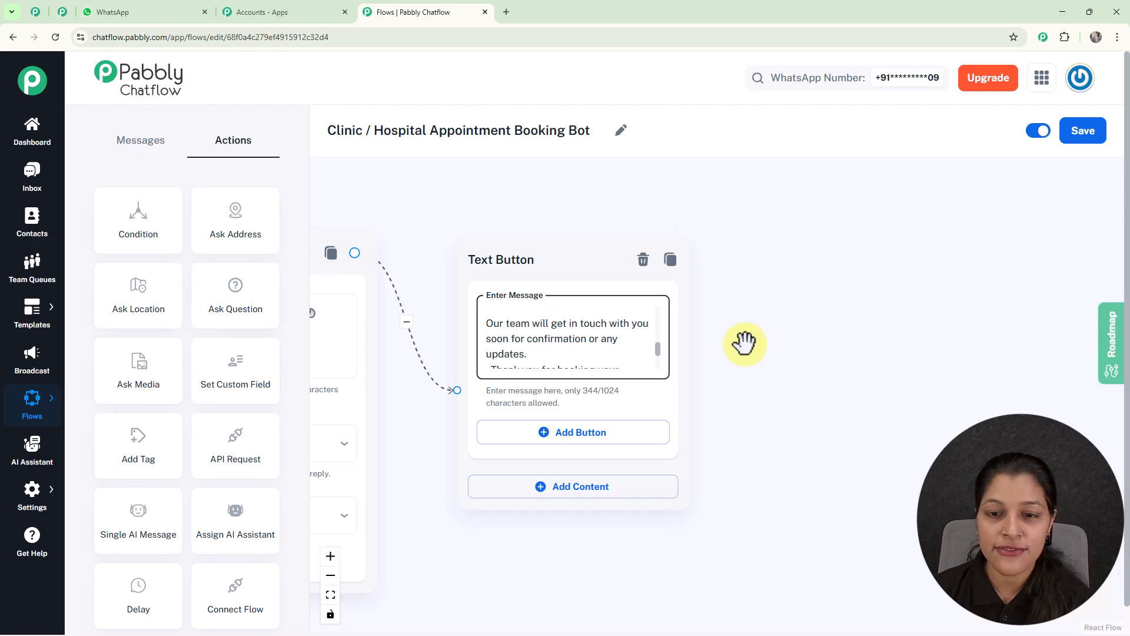
scroll(745, 343, down, 5)
drag(590, 252, 843, 312)
scroll(704, 280, down, 2)
drag(727, 280, 802, 288)
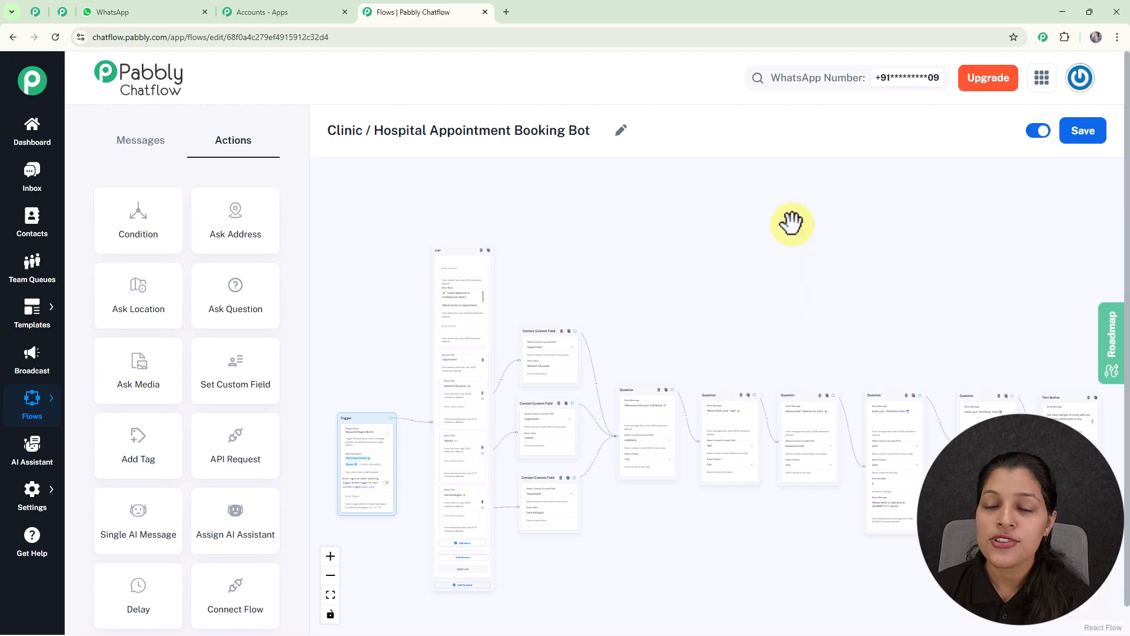
Step: Save the Clinic / Hospital Appointment Booking Bot flow
click(1076, 134)
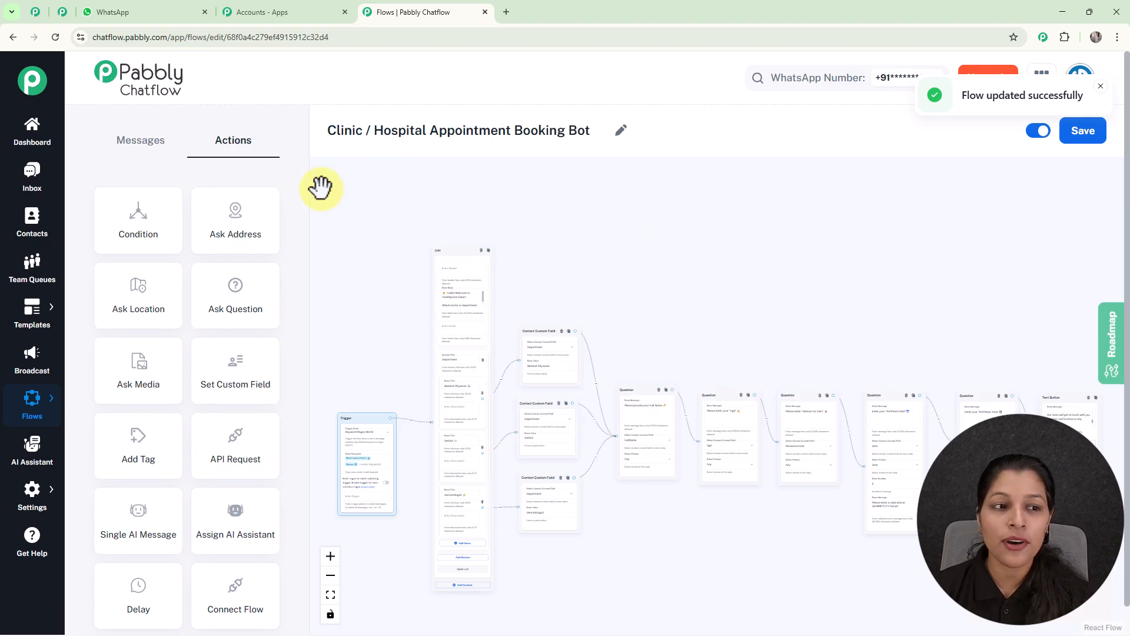
Step: Open the most recent conversation in the inbox and review the test booking chat from the Book Appointment message onward
click(30, 188)
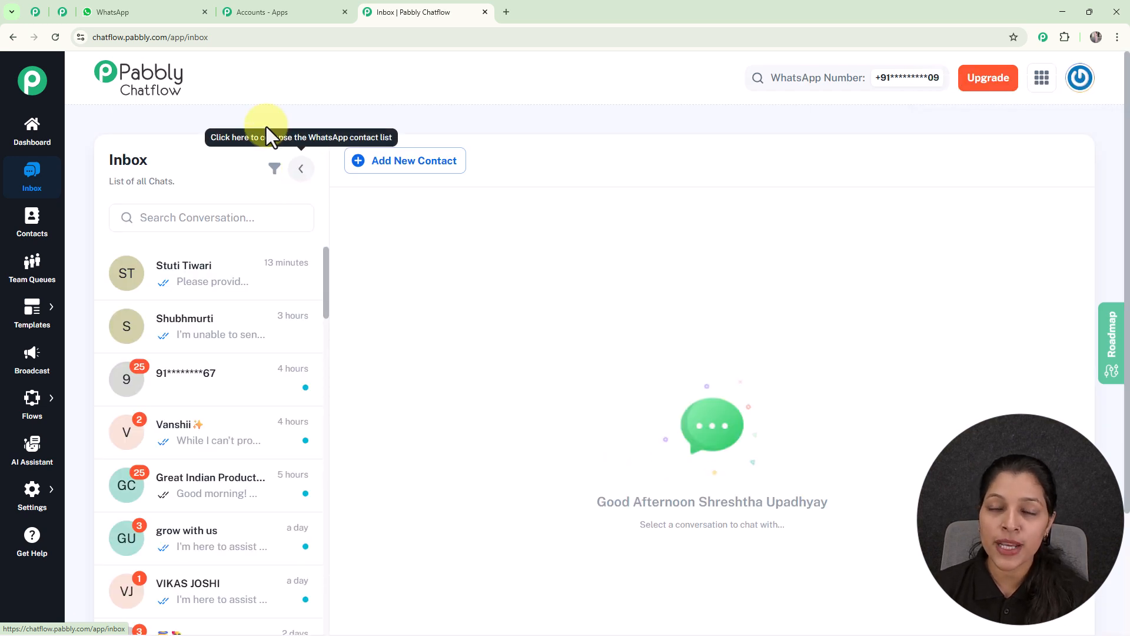
click(210, 297)
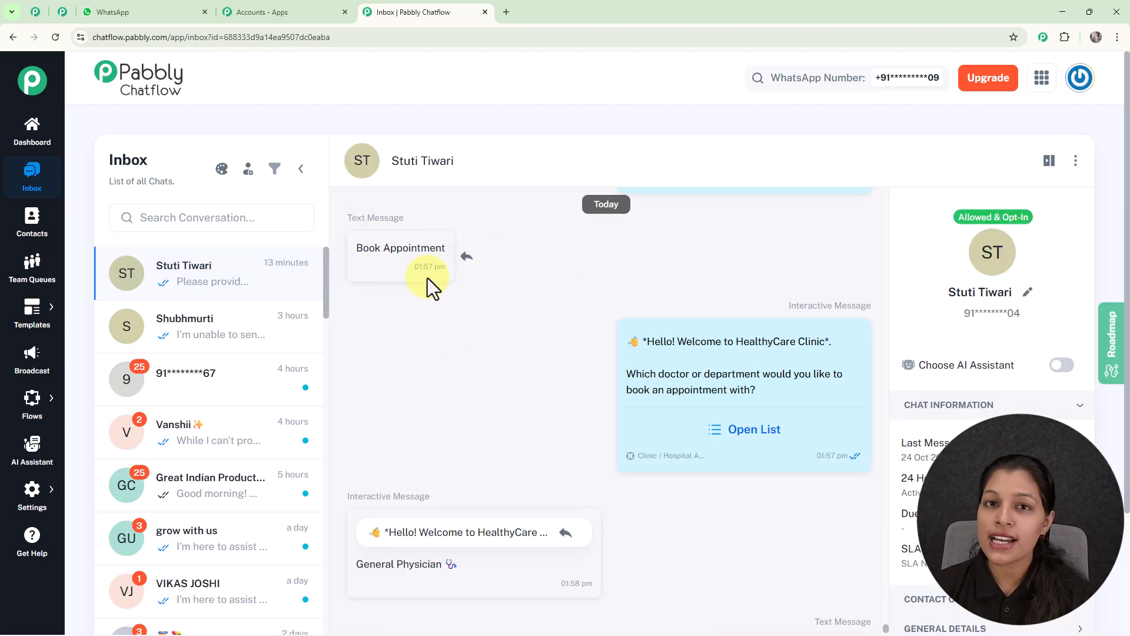
mouse_move(691, 353)
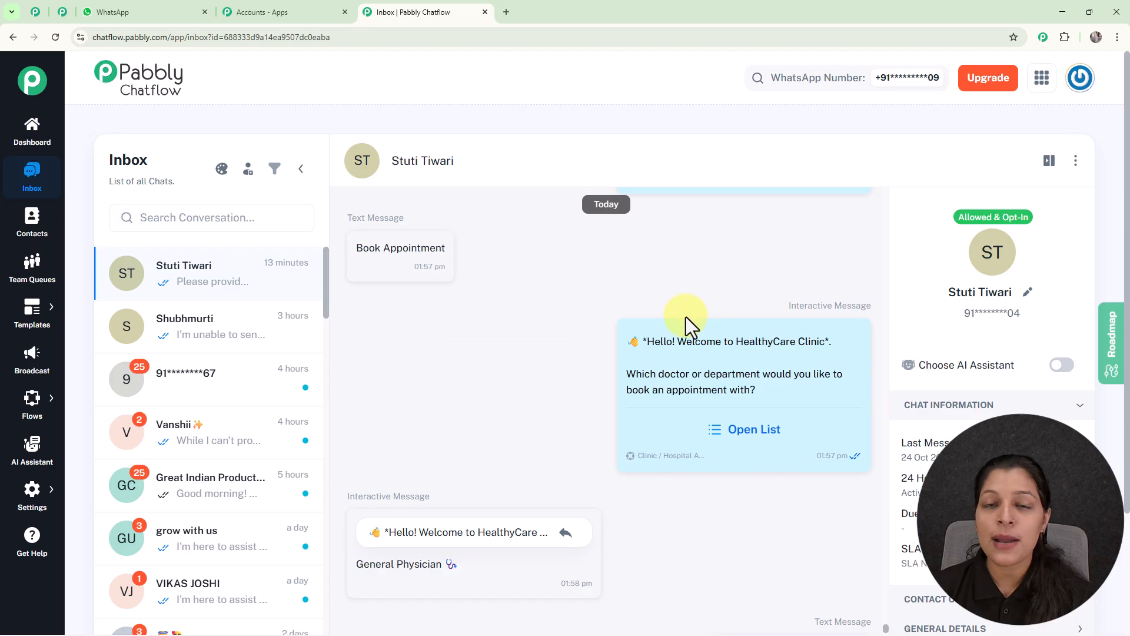
scroll(686, 316, down, 3)
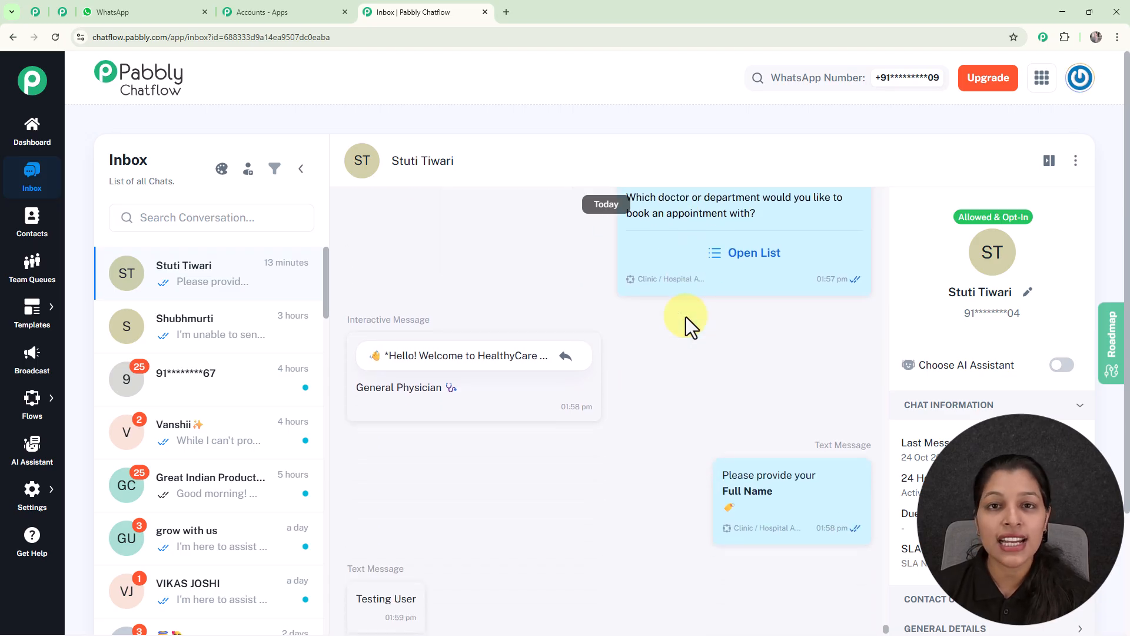
scroll(686, 316, down, 2)
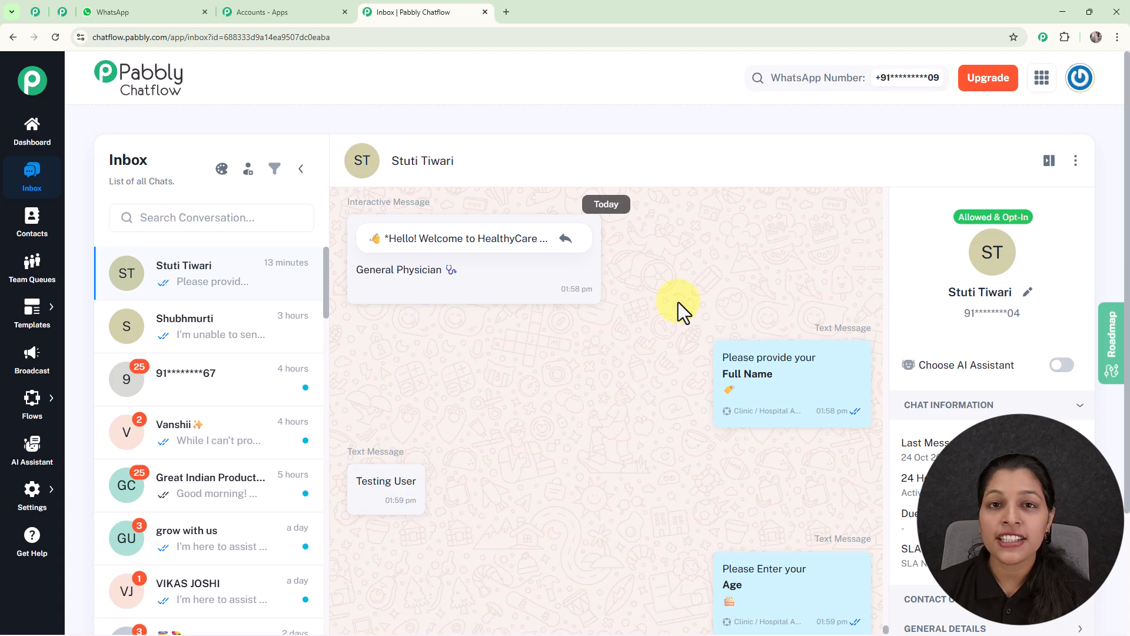
Step: Display the share link of the Clinic / Hospital Appointment Booking Bot flow from the flows list, and close it again
mouse_move(35, 399)
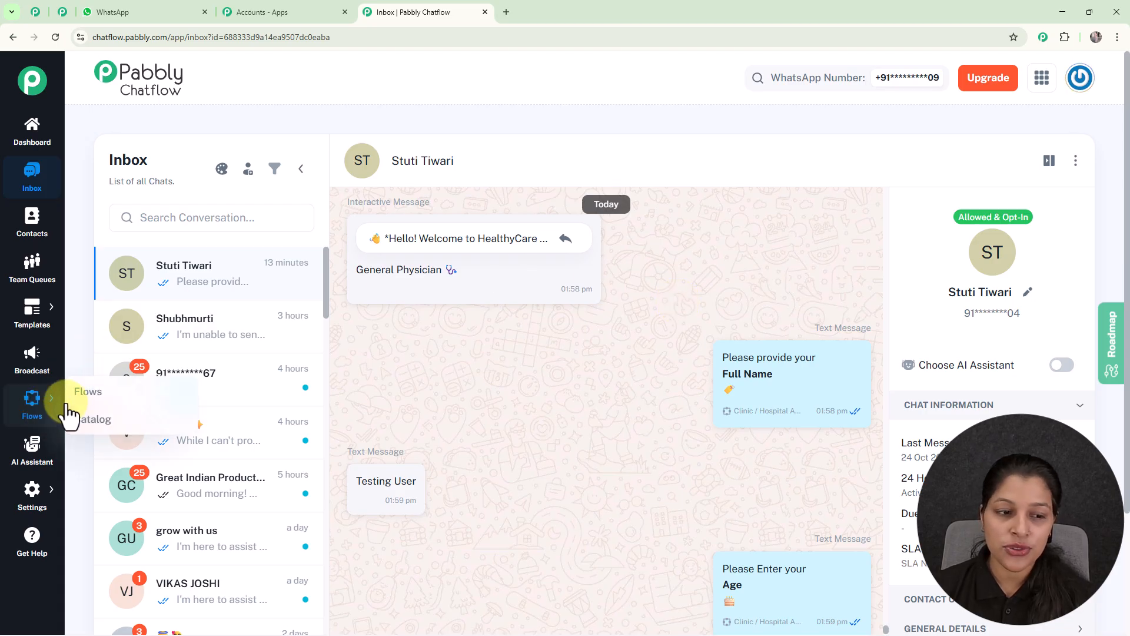
click(84, 396)
scroll(512, 383, down, 5)
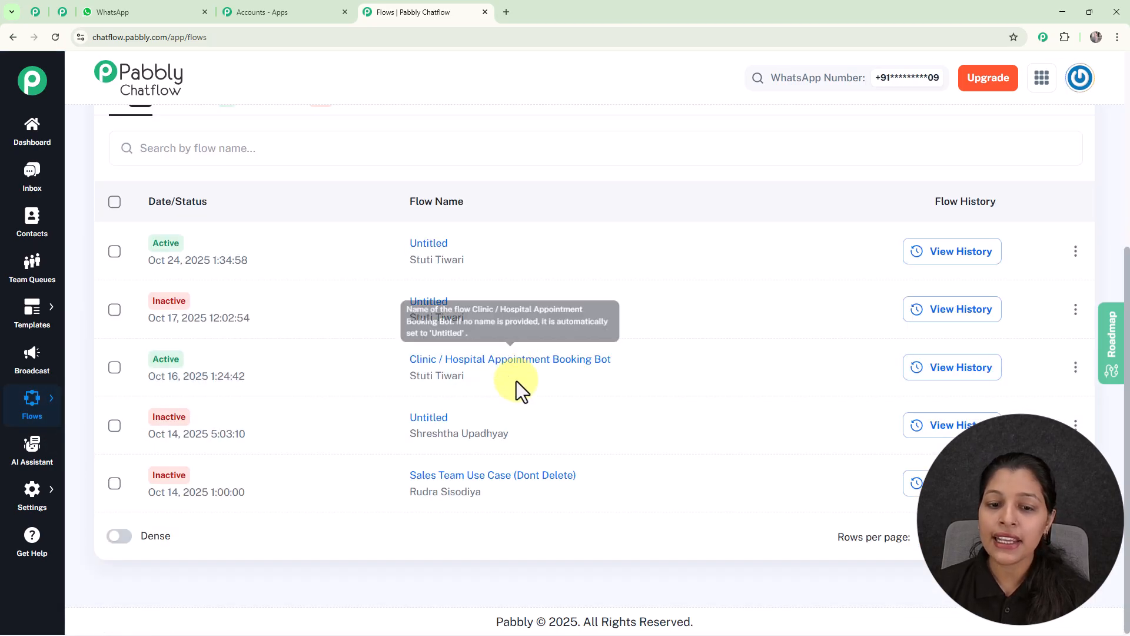
click(1076, 368)
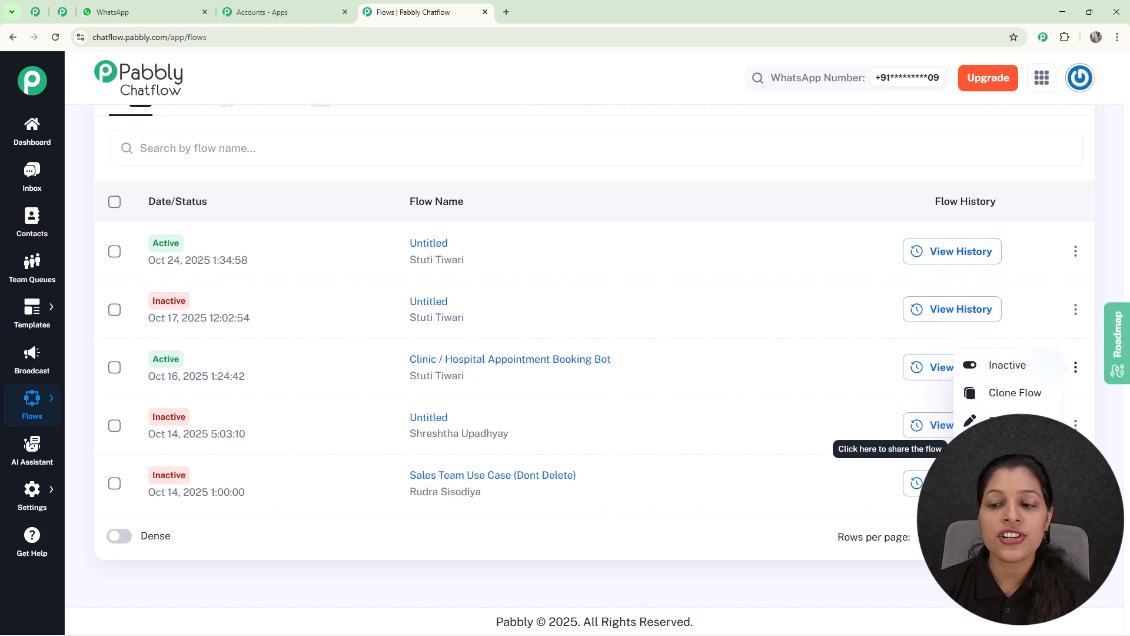
click(1001, 449)
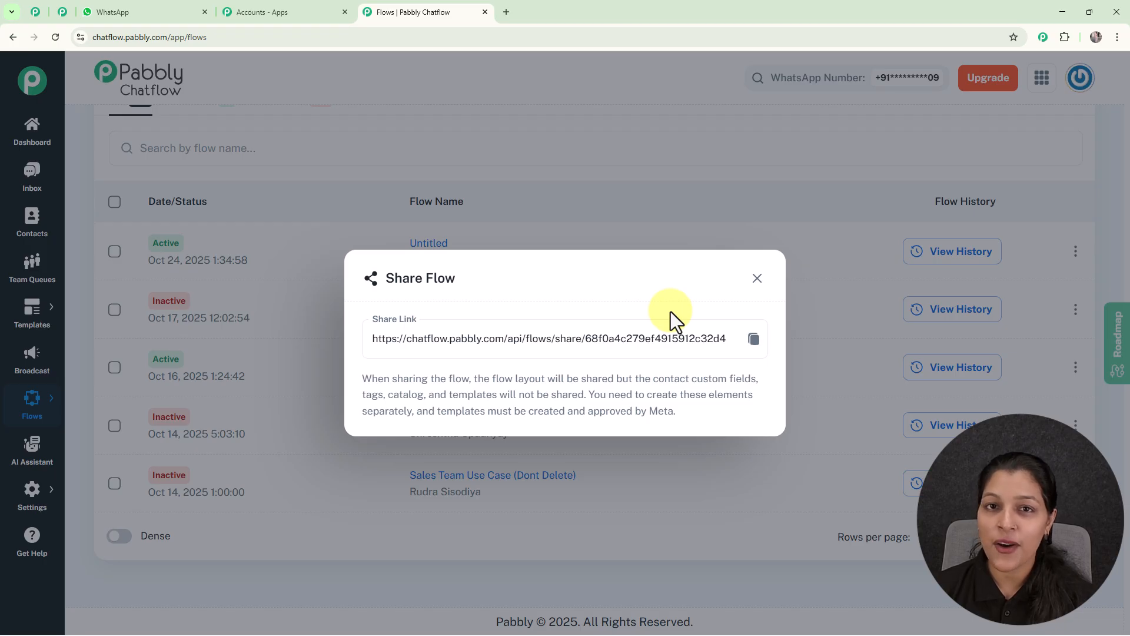
click(757, 277)
scroll(740, 247, up, 2)
scroll(737, 245, up, 3)
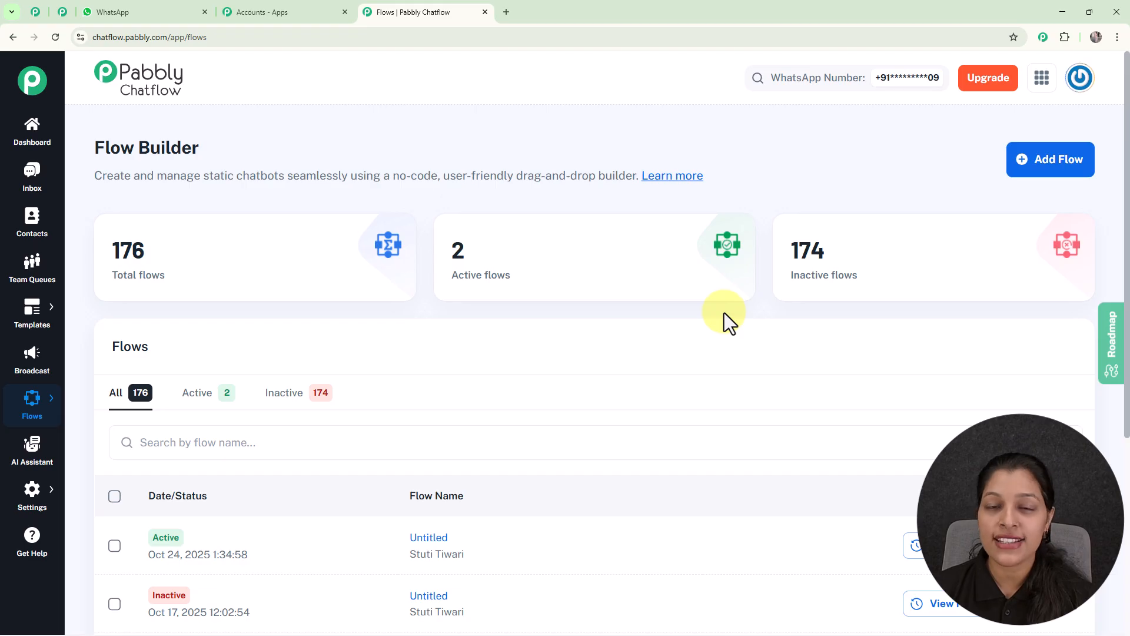